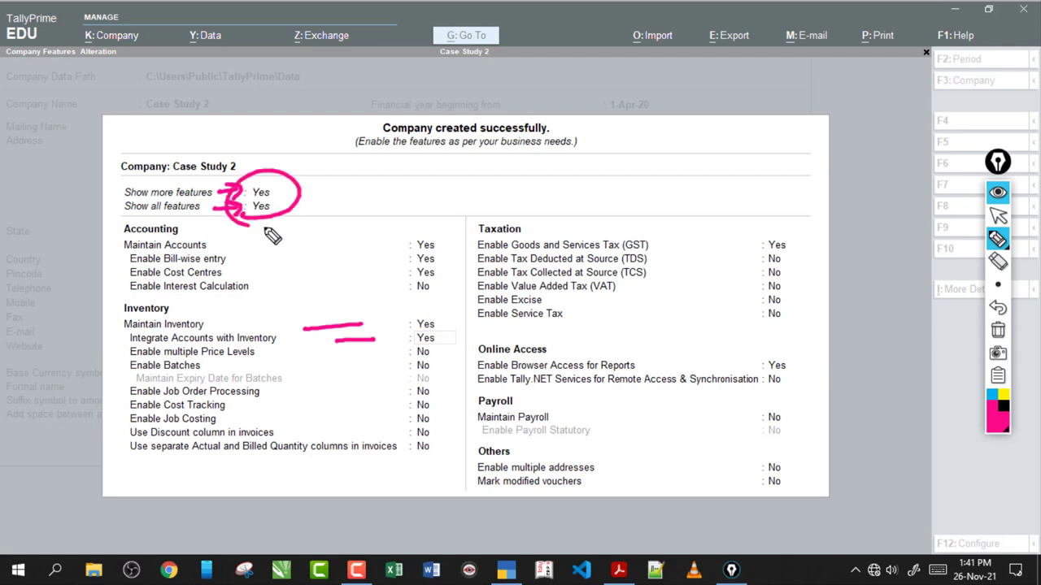
left_click_drag(357, 309, 424, 296)
left_click_drag(451, 397, 480, 364)
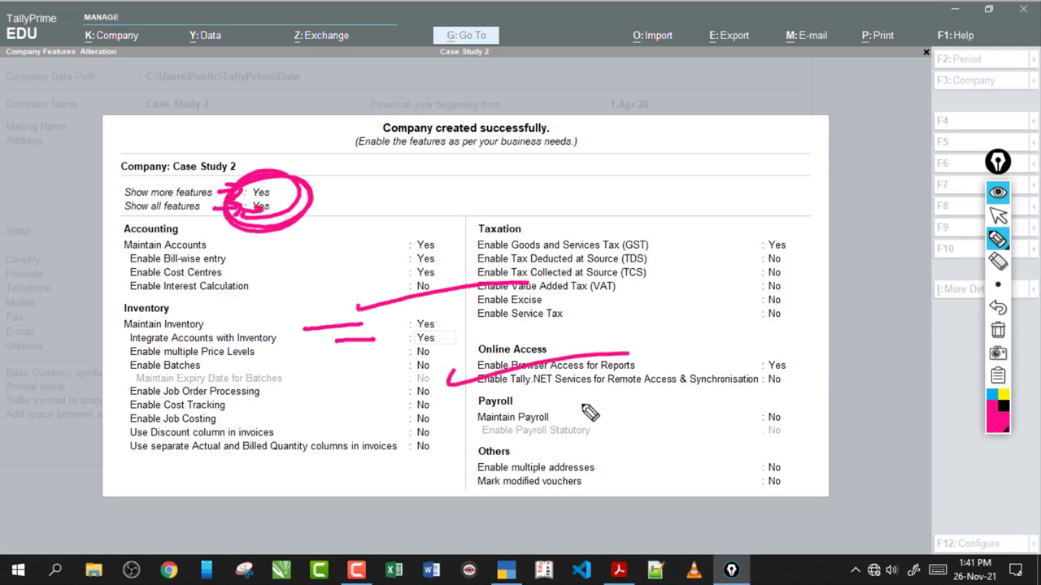
left_click_drag(581, 418, 732, 380)
left_click(997, 330)
left_click(998, 216)
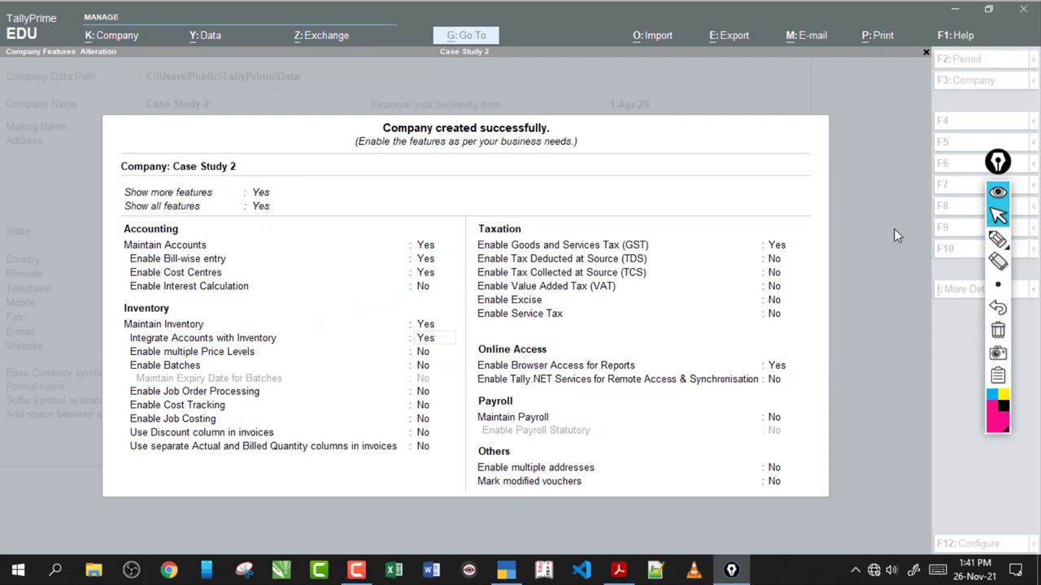
left_click(772, 251)
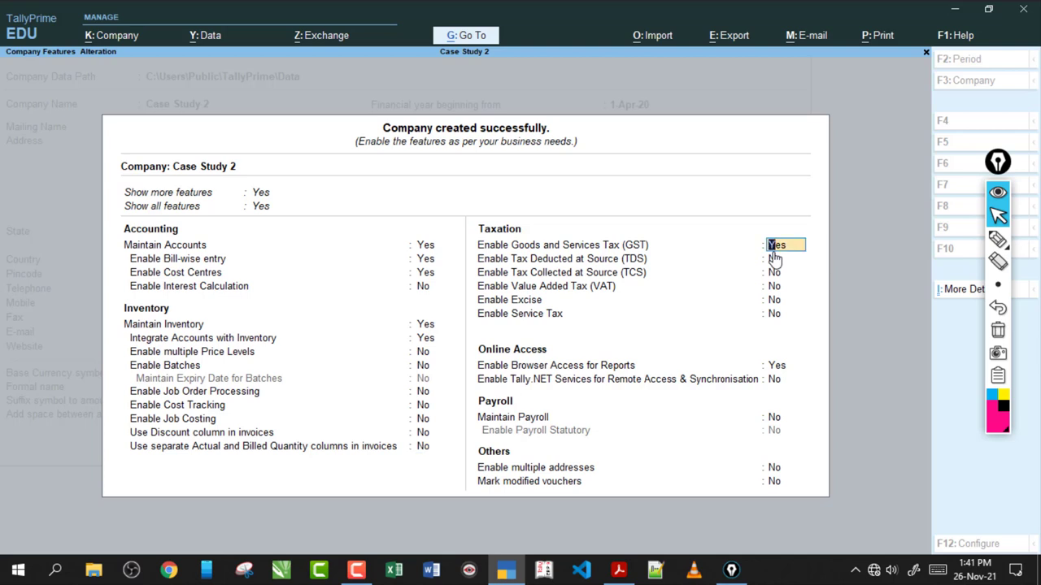
left_click(996, 240)
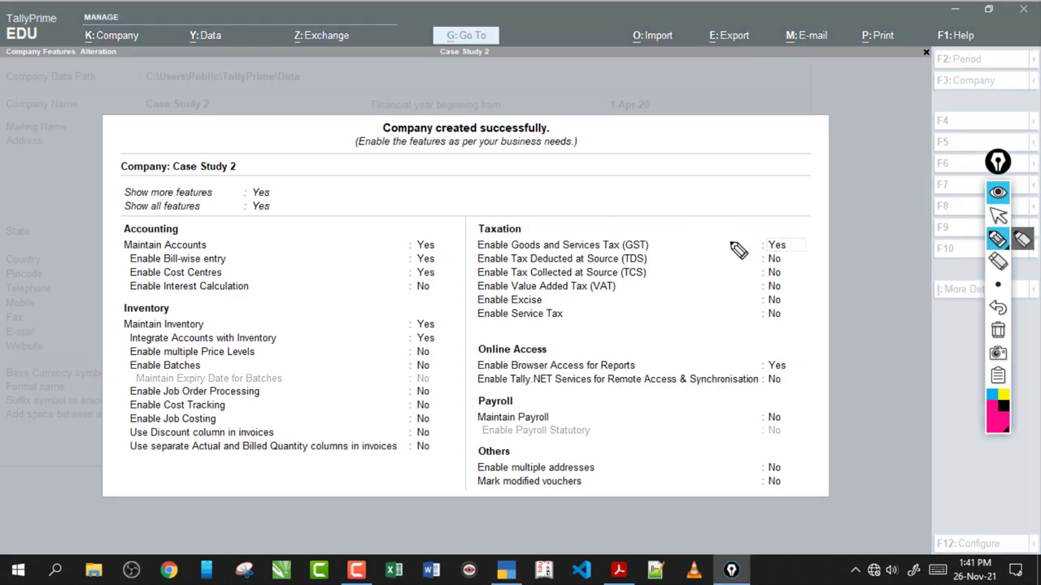
left_click_drag(734, 241, 762, 244)
left_click(998, 215)
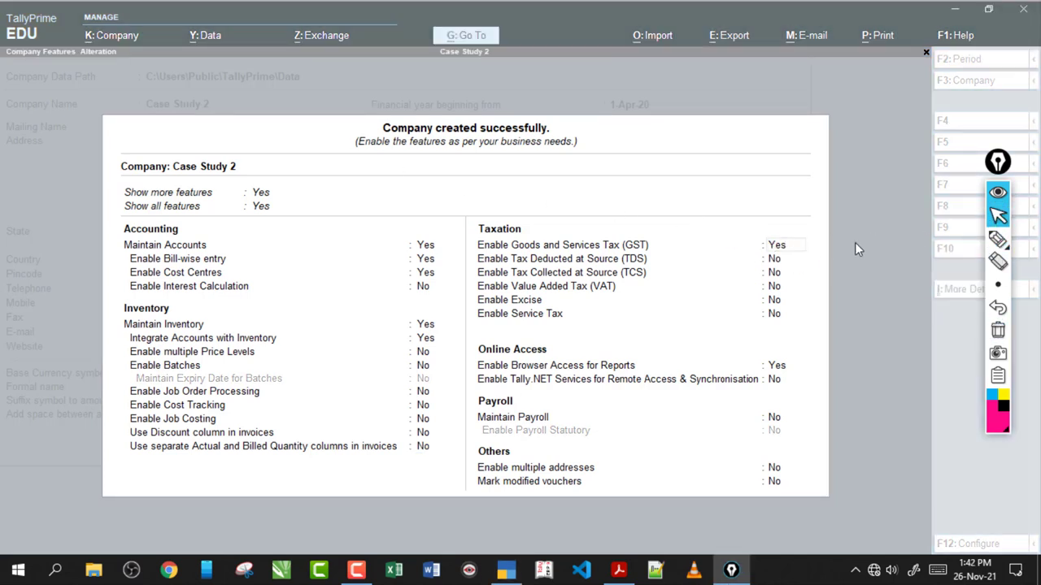
left_click(996, 240)
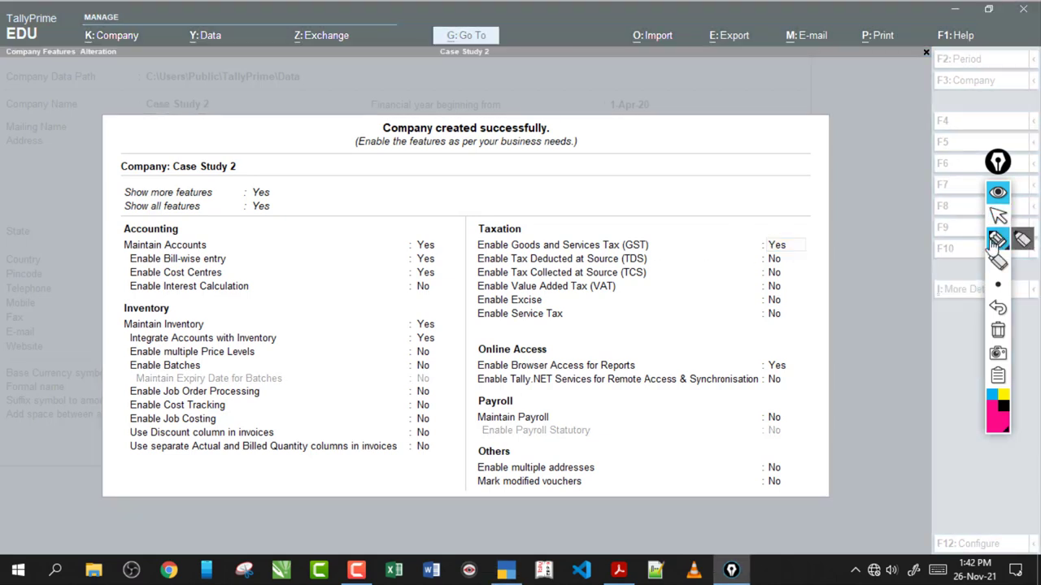
mouse_move(238, 273)
left_mouse_down()
mouse_move(372, 274)
mouse_move(393, 291)
left_mouse_up()
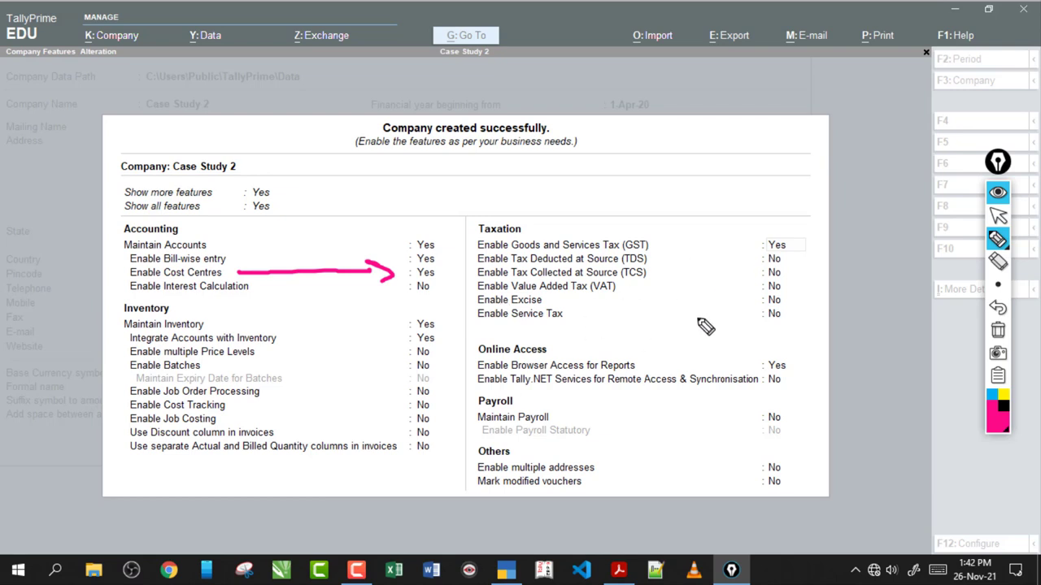
left_click(997, 330)
left_click(997, 215)
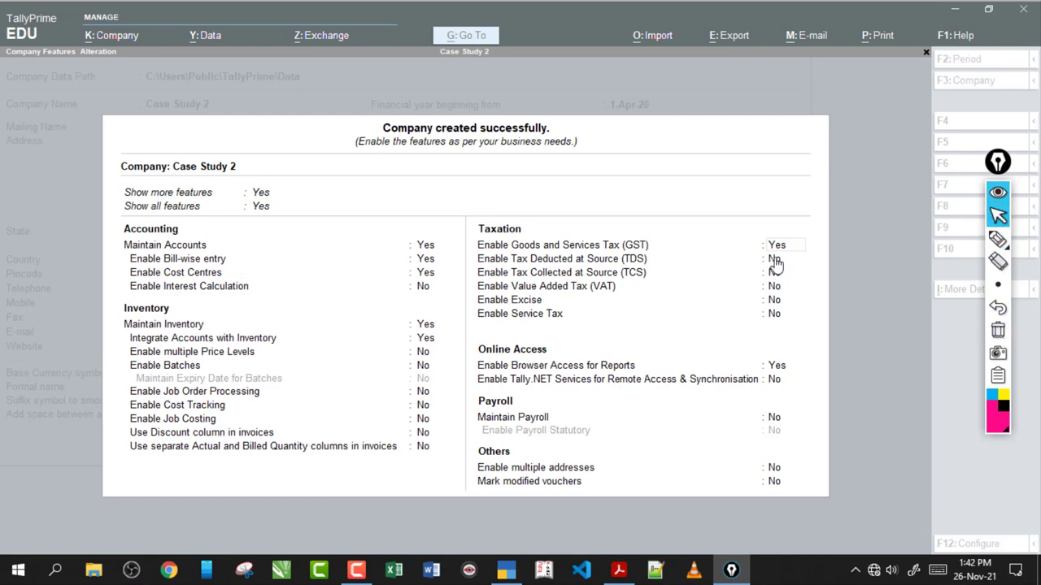
left_click(775, 261)
left_click(779, 248)
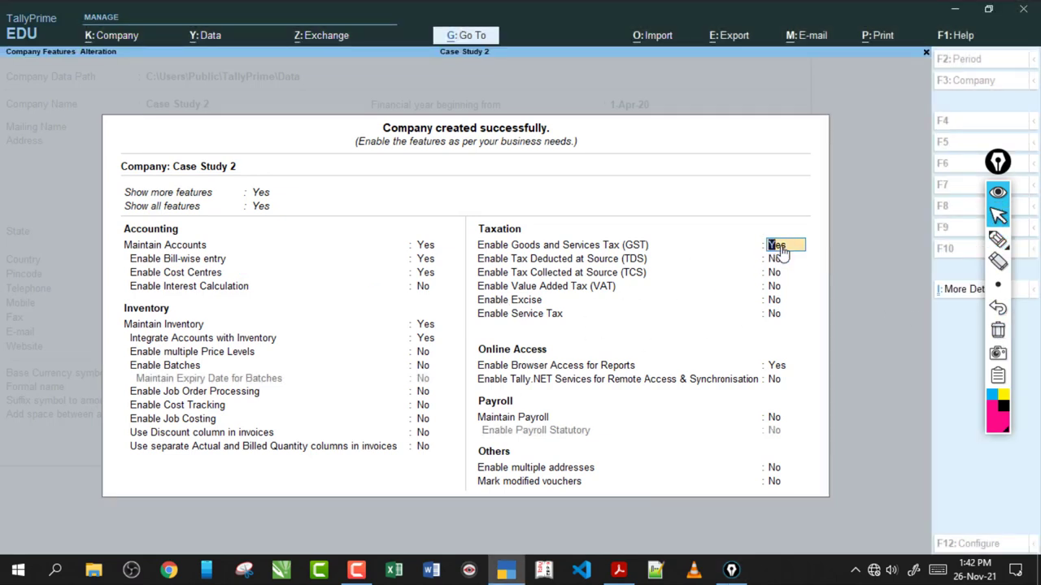
- Set the company GST details to Uttar Pradesh, Regular registration, applicable from 1-Oct-20
key("Return")
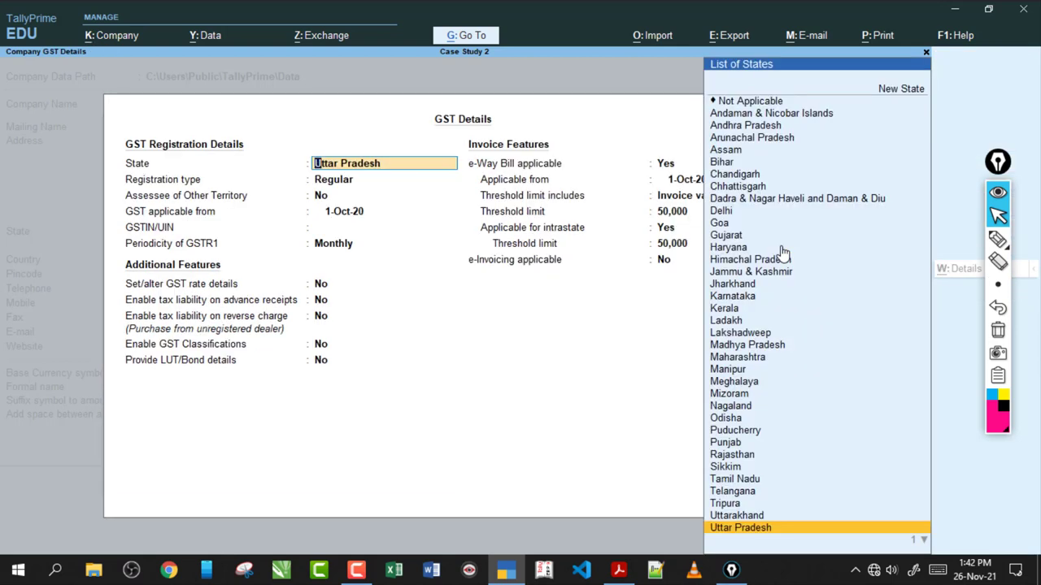
key("Return")
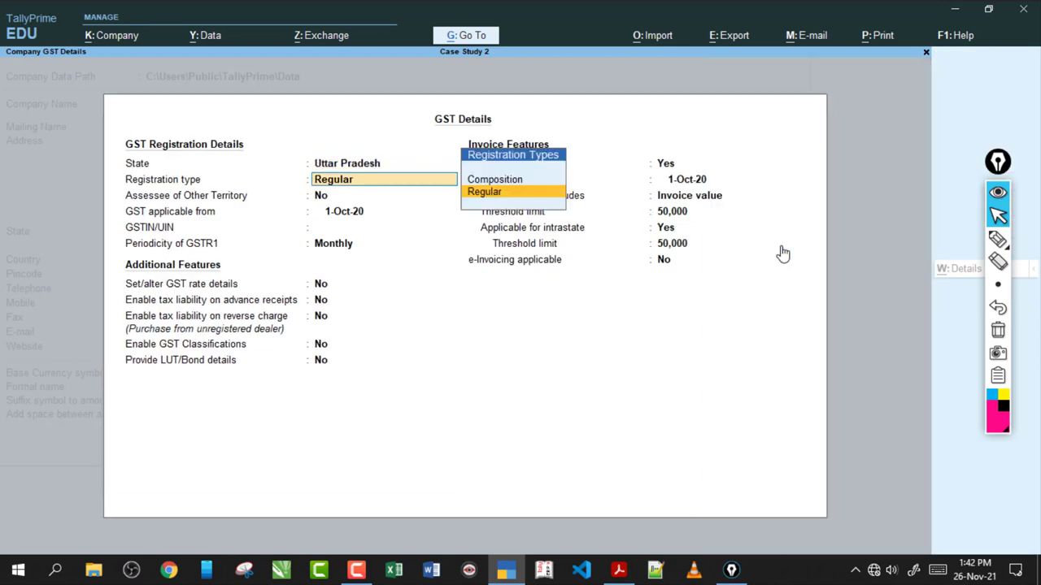
key("Return")
key("Return")
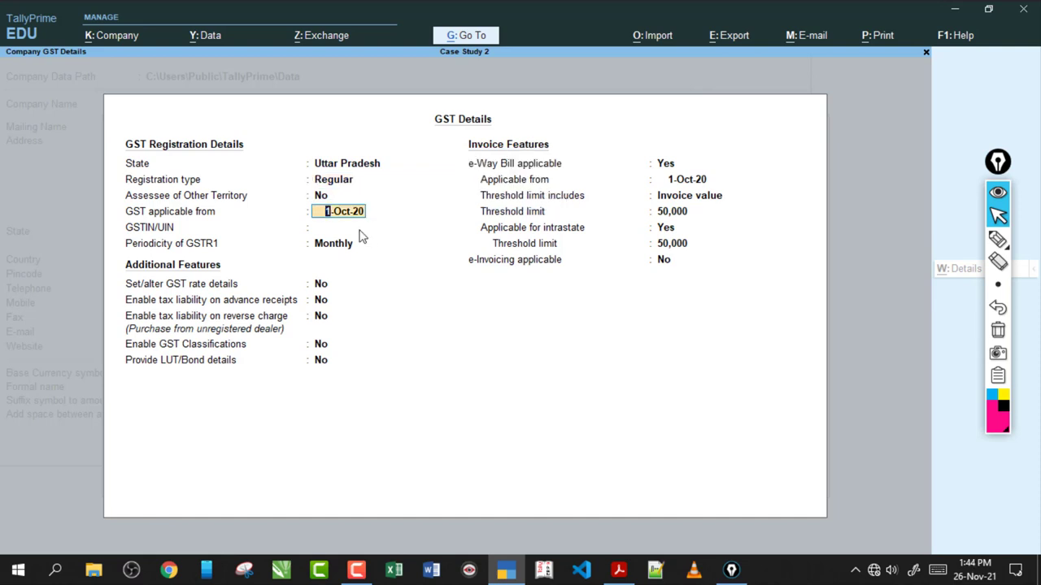
key("Return")
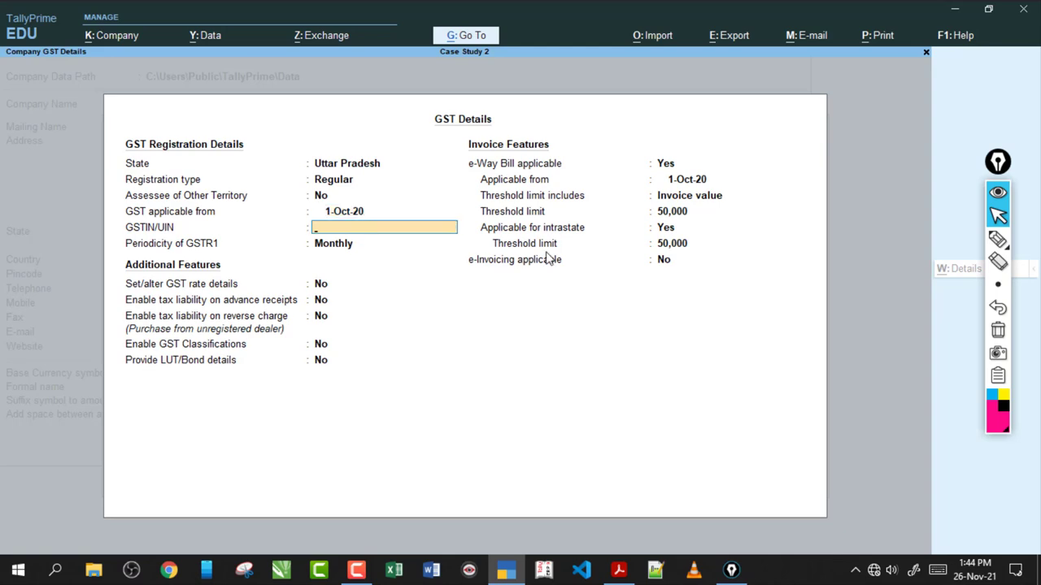
left_click(618, 570)
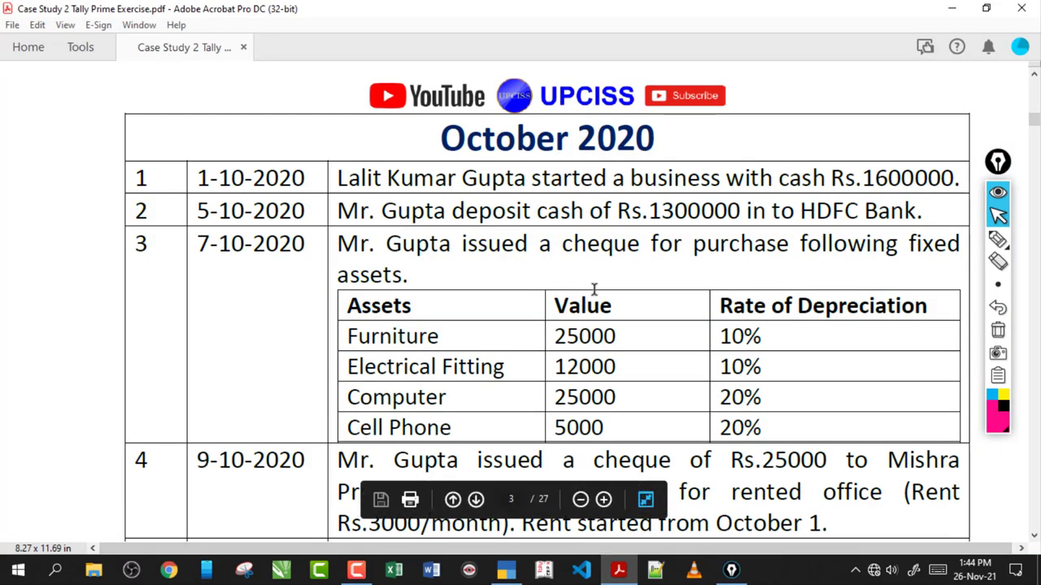
- Copy the trading company's GSTIN from transaction 13 of the exercise PDF
scroll(602, 304, "down", 15)
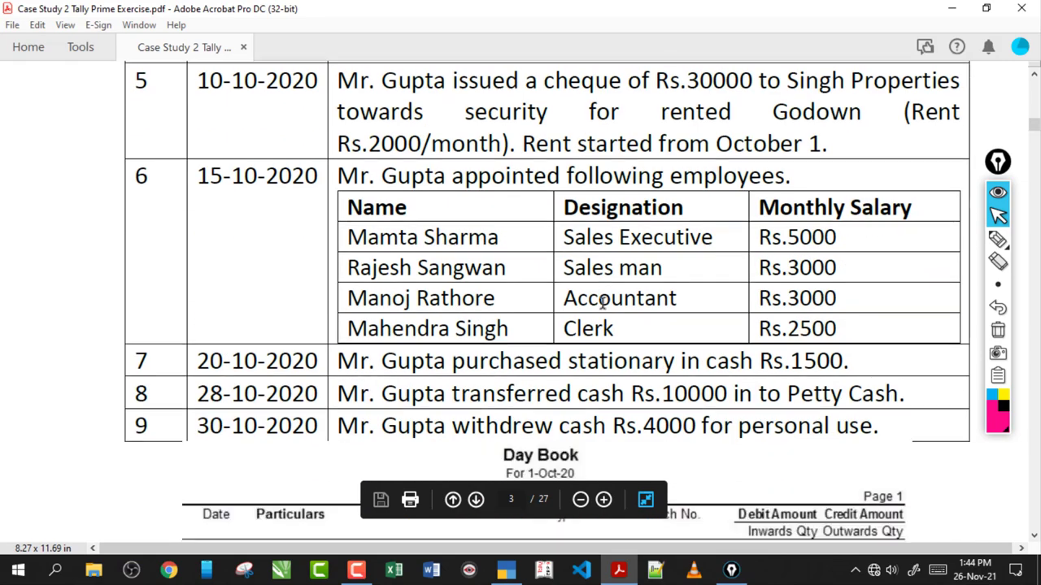
scroll(602, 305, "down", 15)
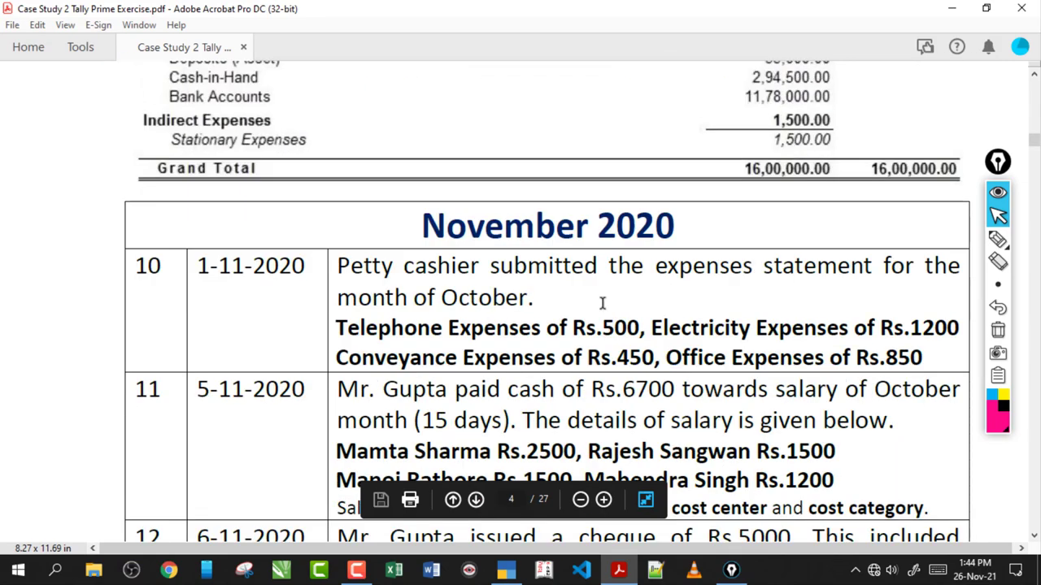
scroll(602, 304, "down", 3)
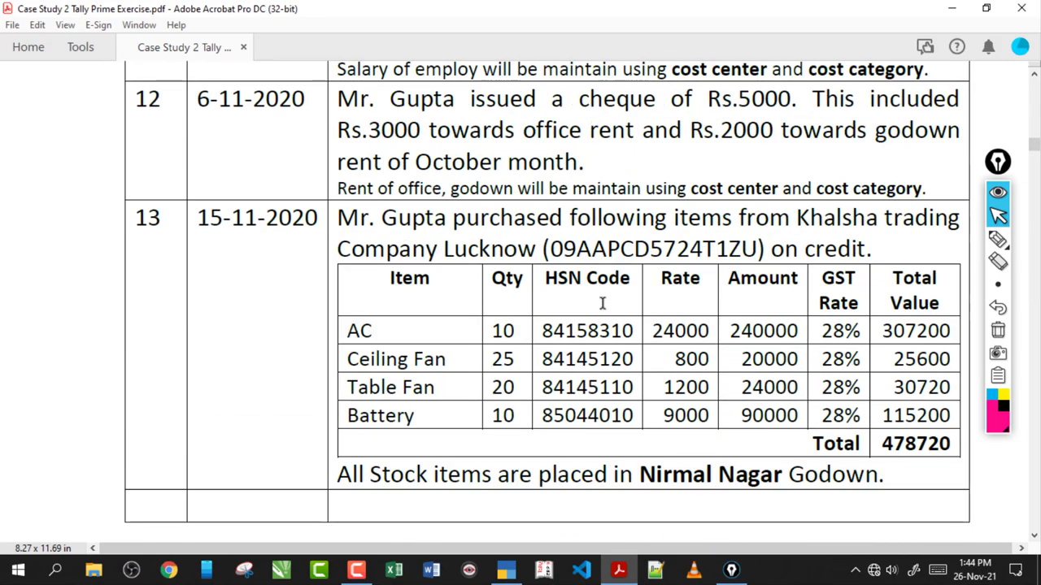
left_click_drag(547, 245, 758, 250)
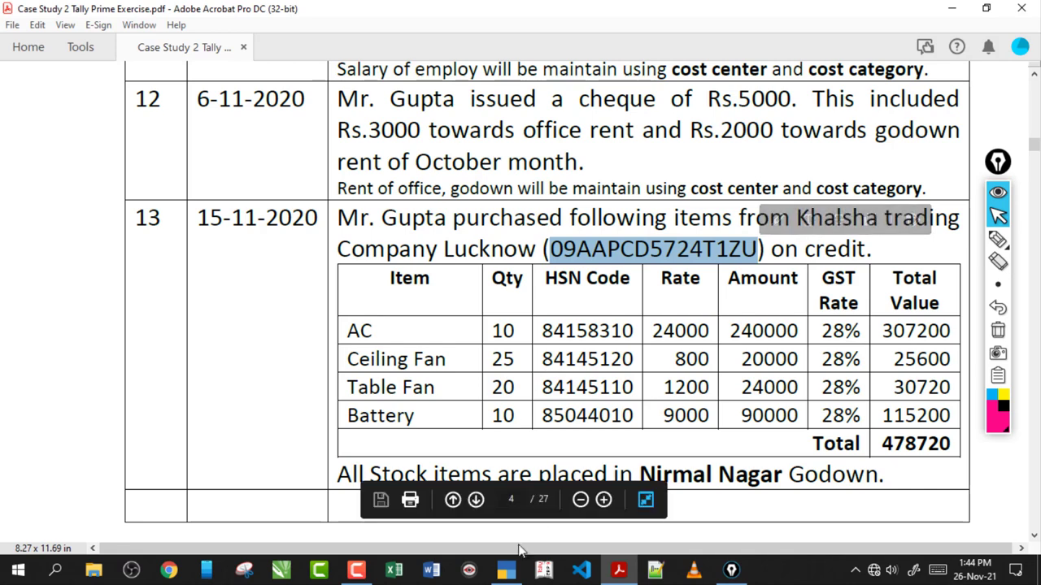
left_click(514, 569)
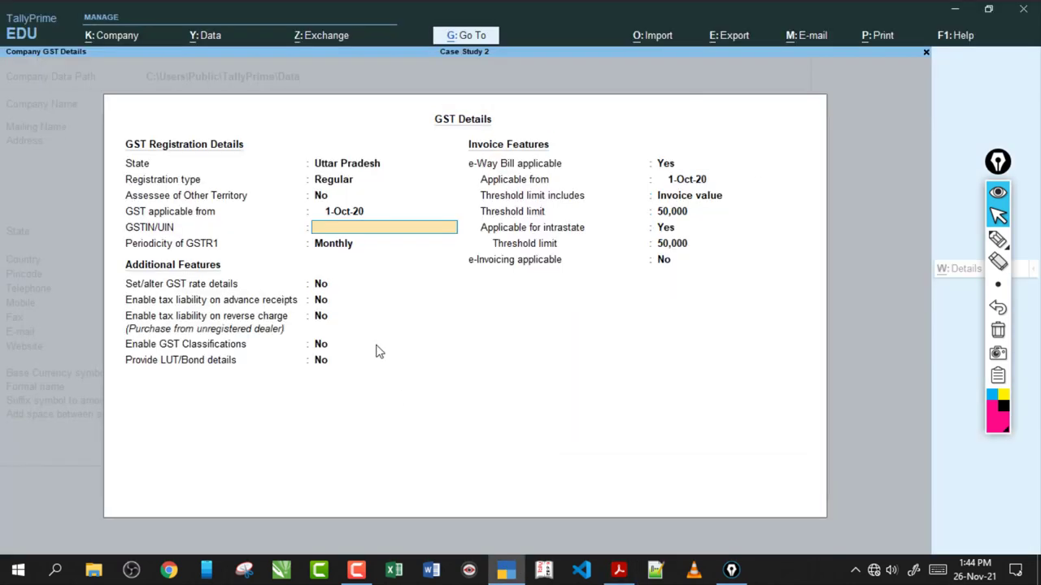
- Paste the copied GSTIN as the company GSTIN and annotate the Periodicity of GSTR1 setting
key("ctrl+alt+v")
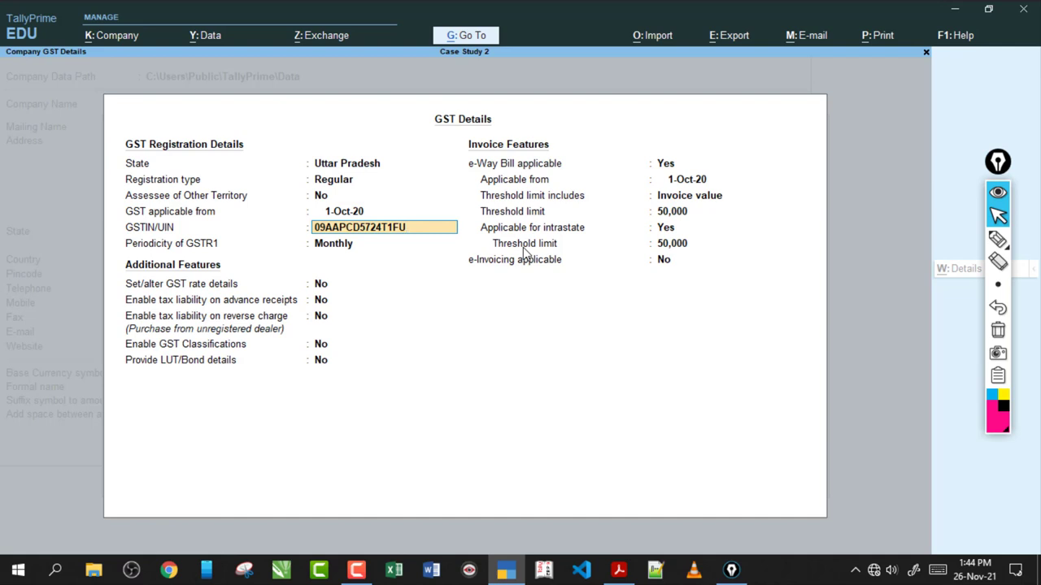
key("Return")
key("Return")
left_click(998, 238)
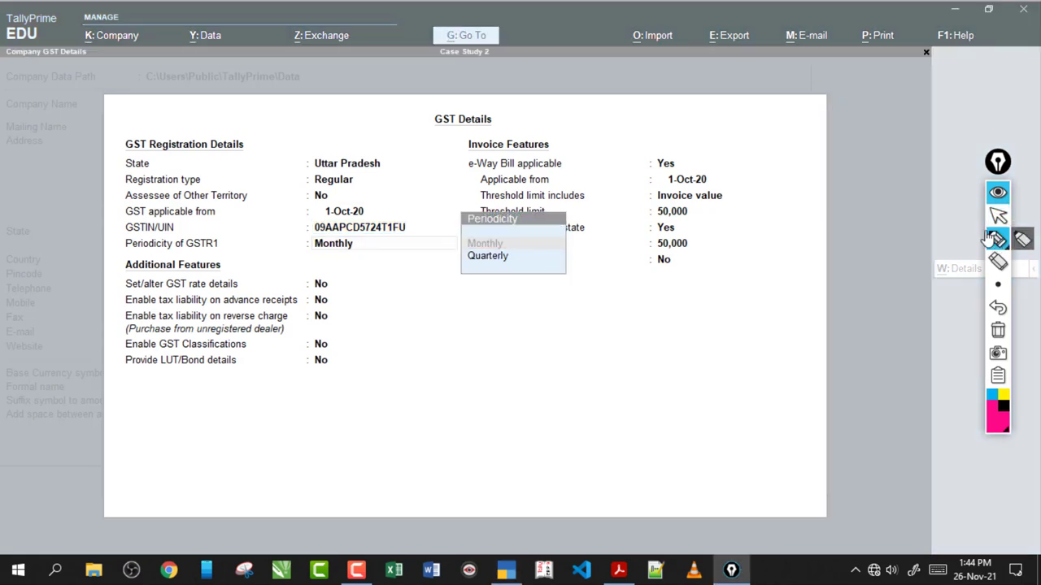
mouse_move(127, 255)
left_mouse_down()
mouse_move(273, 239)
mouse_move(263, 259)
left_mouse_up()
left_click_drag(200, 248, 234, 262)
left_click_drag(299, 276, 374, 276)
left_click_drag(345, 259, 358, 285)
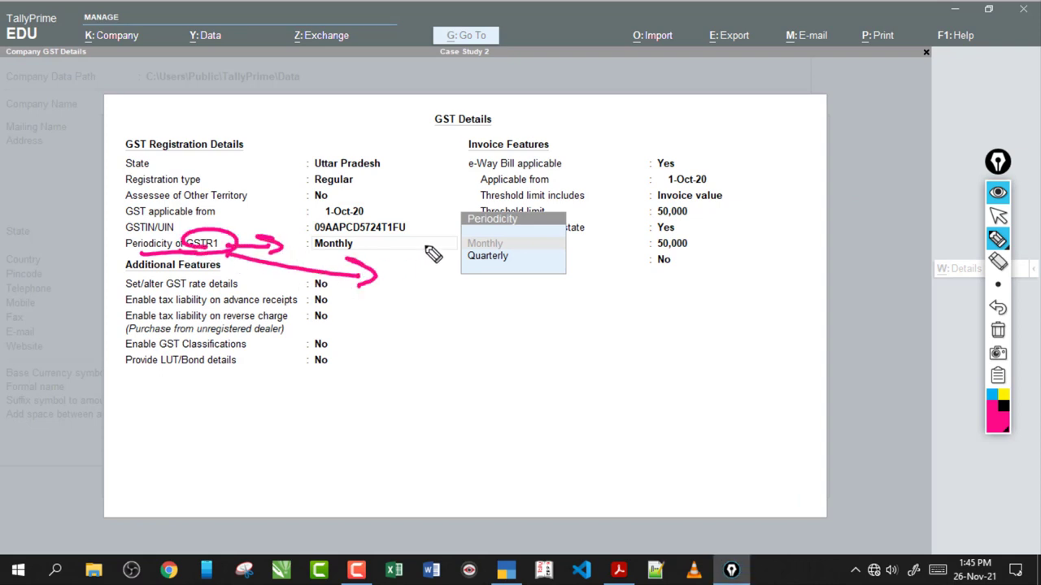
left_click_drag(407, 242, 453, 238)
left_click_drag(421, 272, 444, 272)
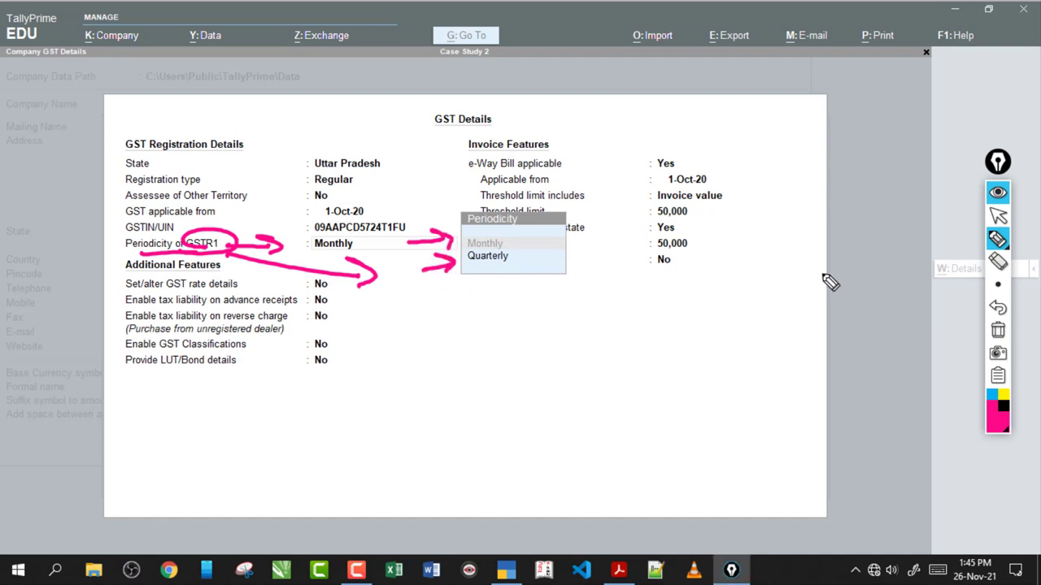
- Clear the annotations, keep GSTR1 periodicity Monthly and save the GST details
left_click(995, 333)
left_click(998, 215)
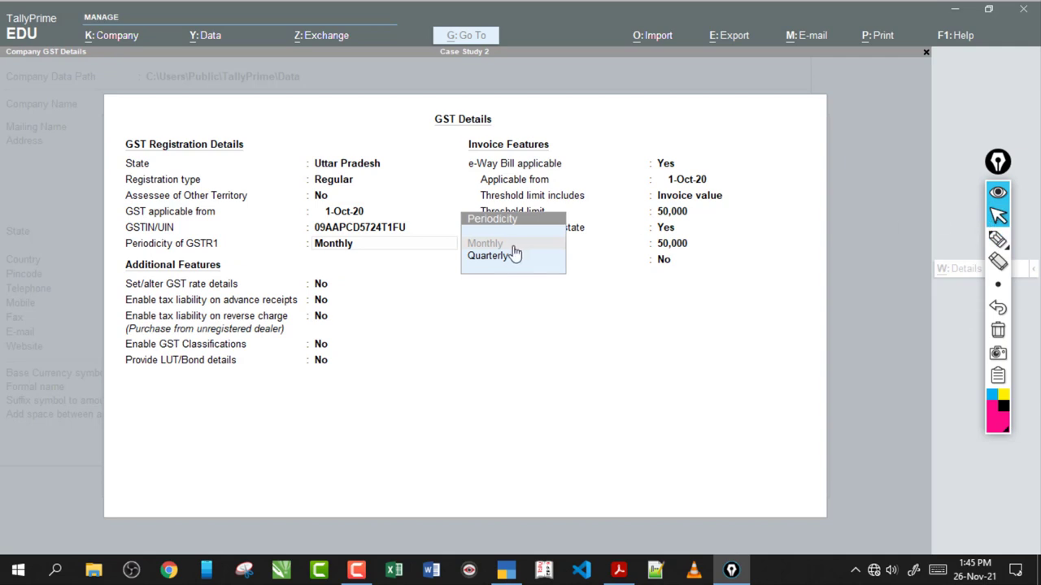
left_click(516, 246)
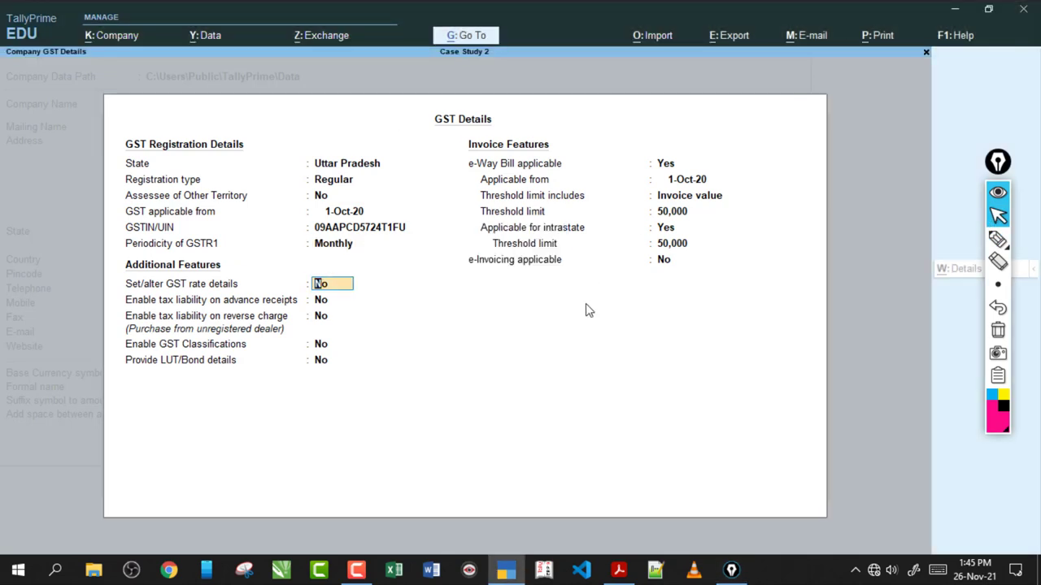
key("ctrl")
key("ctrl+a")
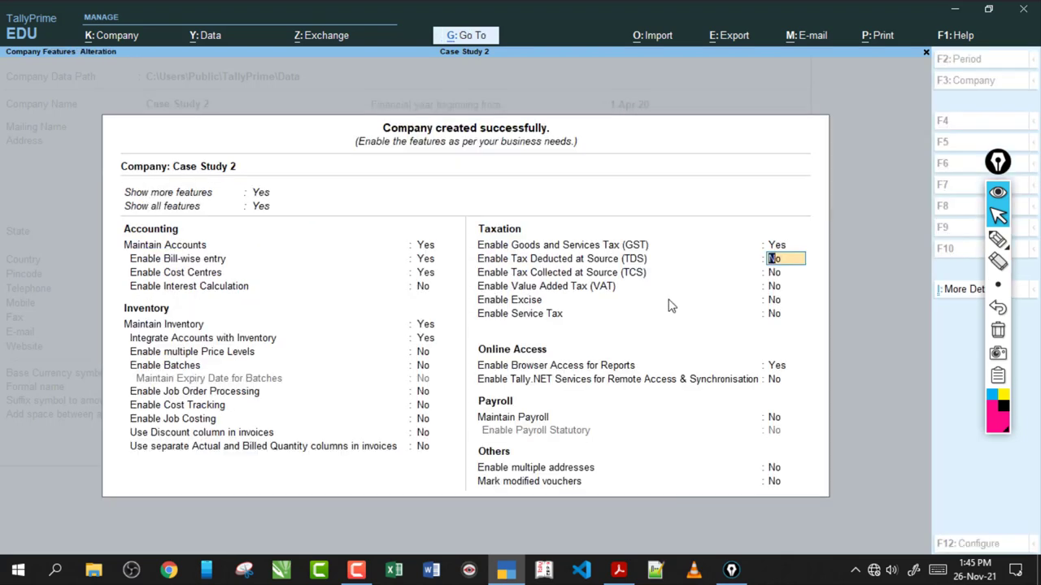
- Save Company Features and start a new Payment voucher from Gateway of Tally
key("ctrl+a")
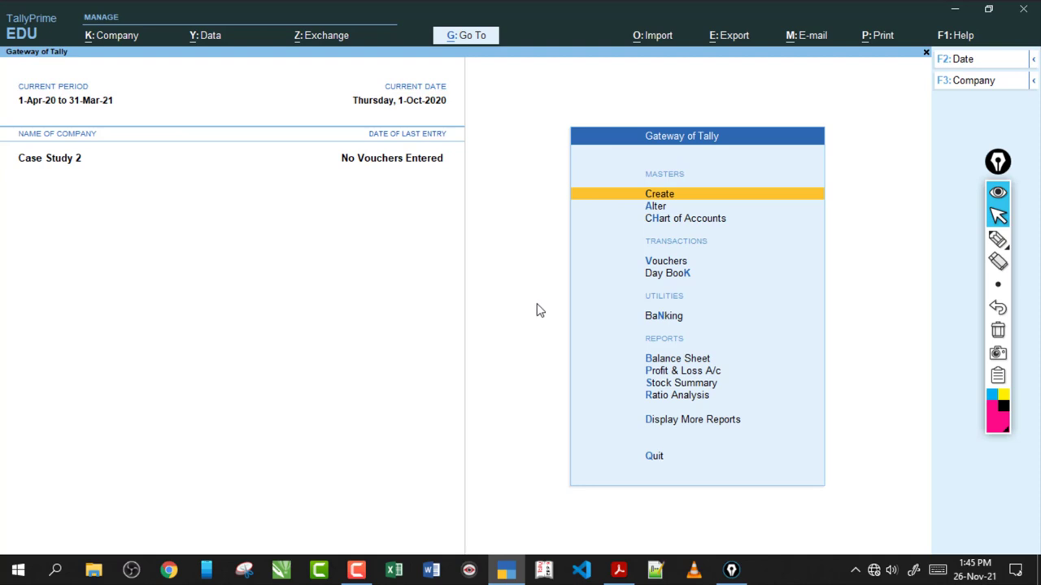
key("v")
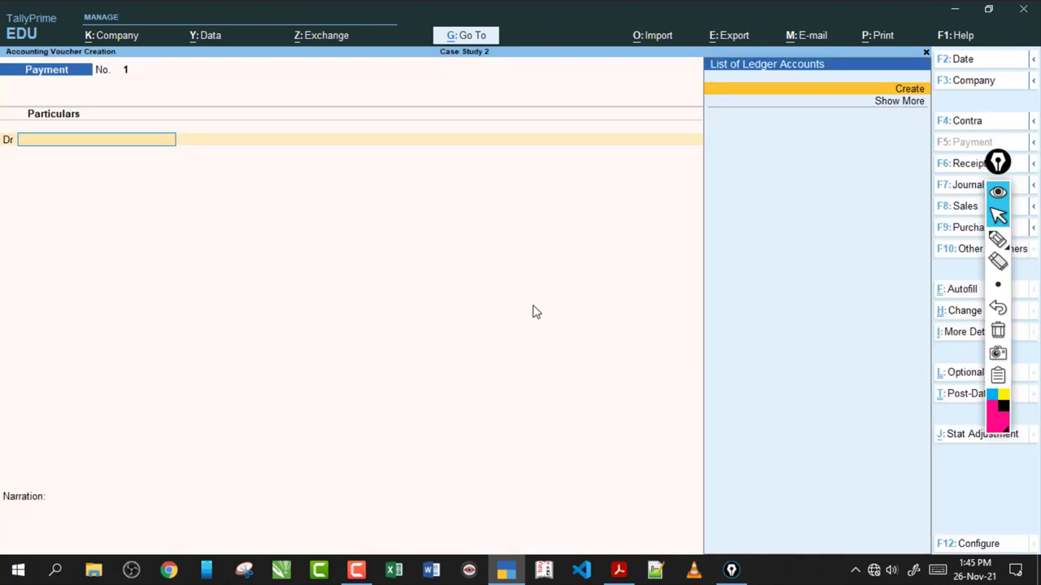
left_click(618, 570)
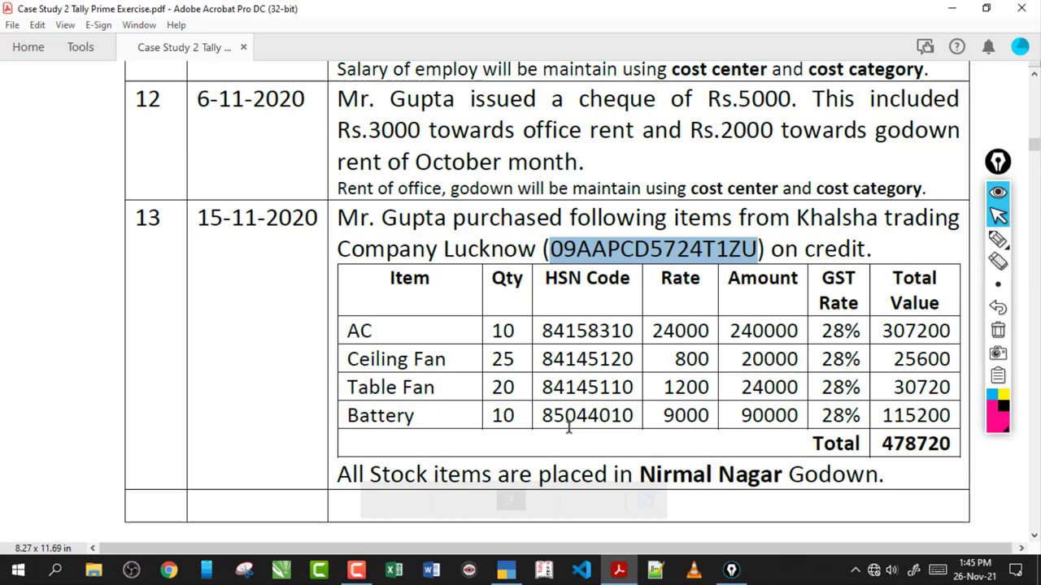
- Review the first October 2020 transaction in the exercise PDF's transactions table
left_click(539, 243)
scroll(538, 242, "up", 20)
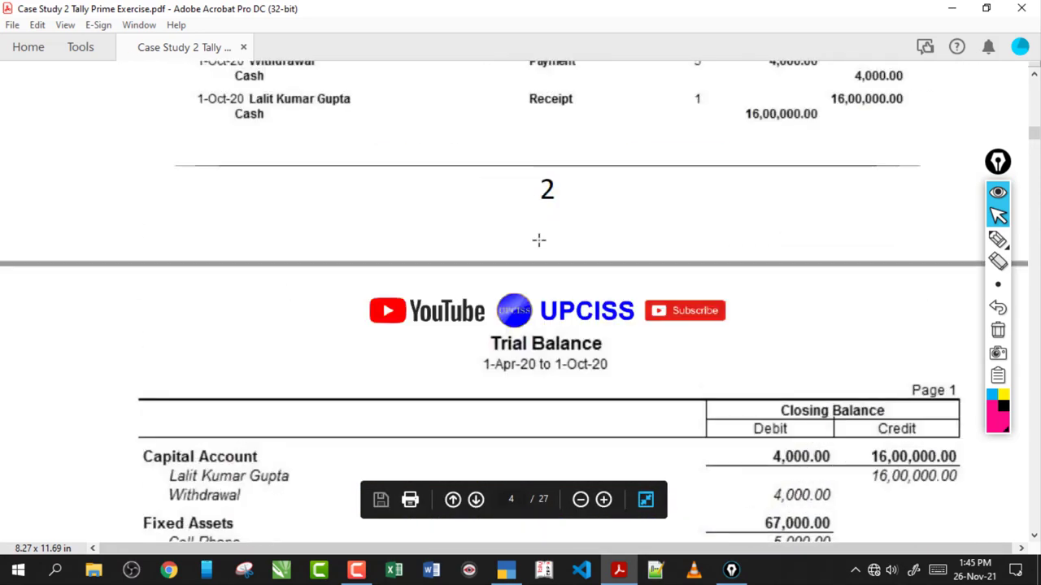
scroll(538, 243, "up", 10)
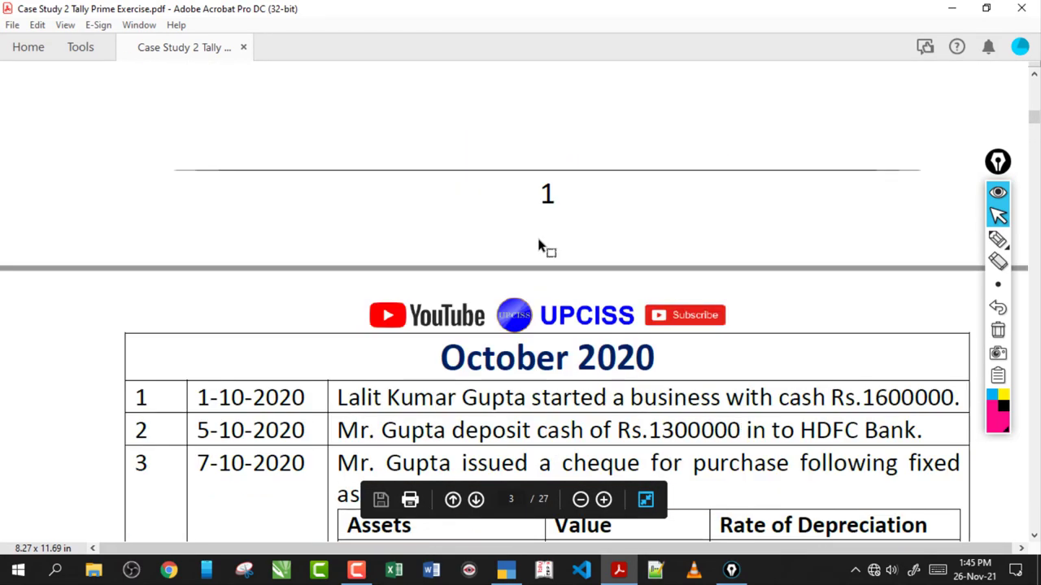
scroll(538, 240, "down", 4)
scroll(538, 240, "up", 2)
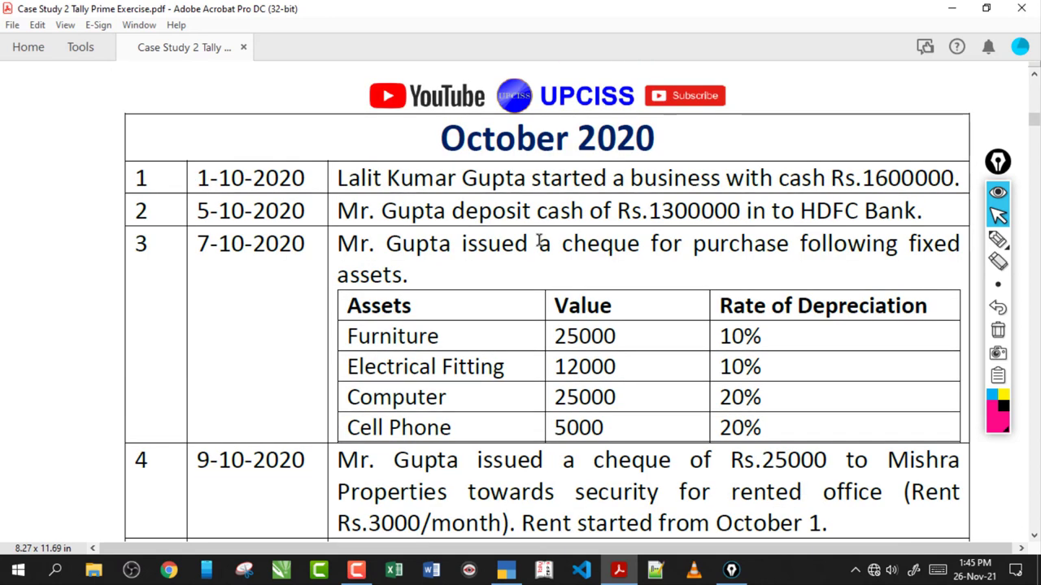
left_click_drag(387, 178, 722, 179)
left_click(796, 163)
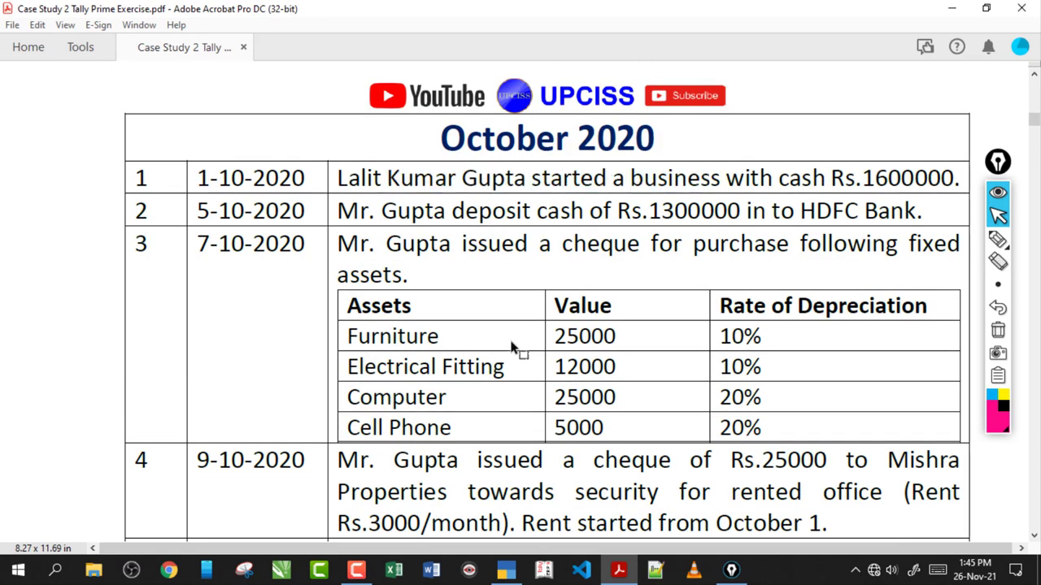
left_click(506, 570)
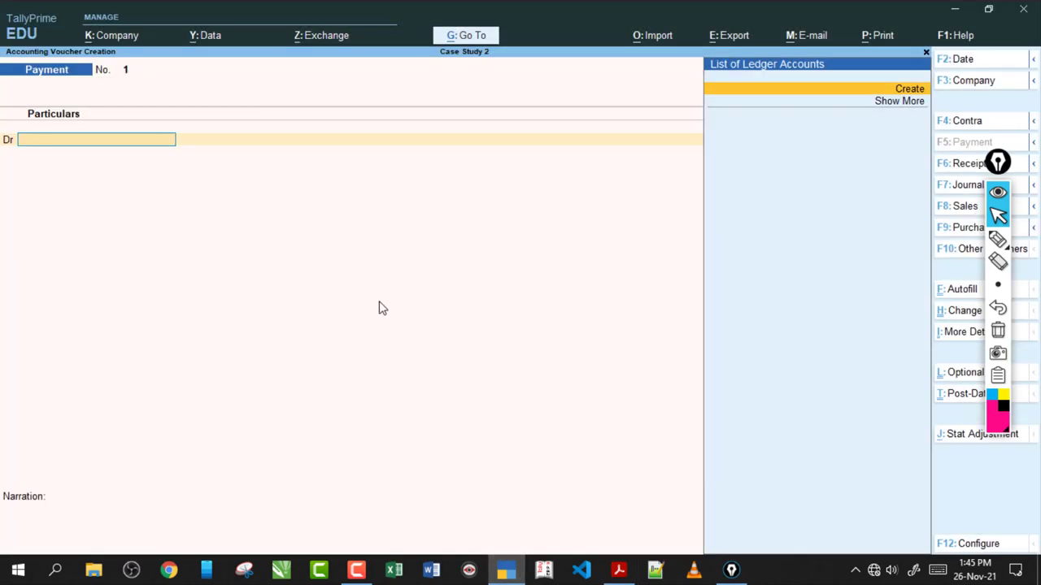
- Switch to a Receipt voucher and create a new ledger named for the proprietor
key("F6")
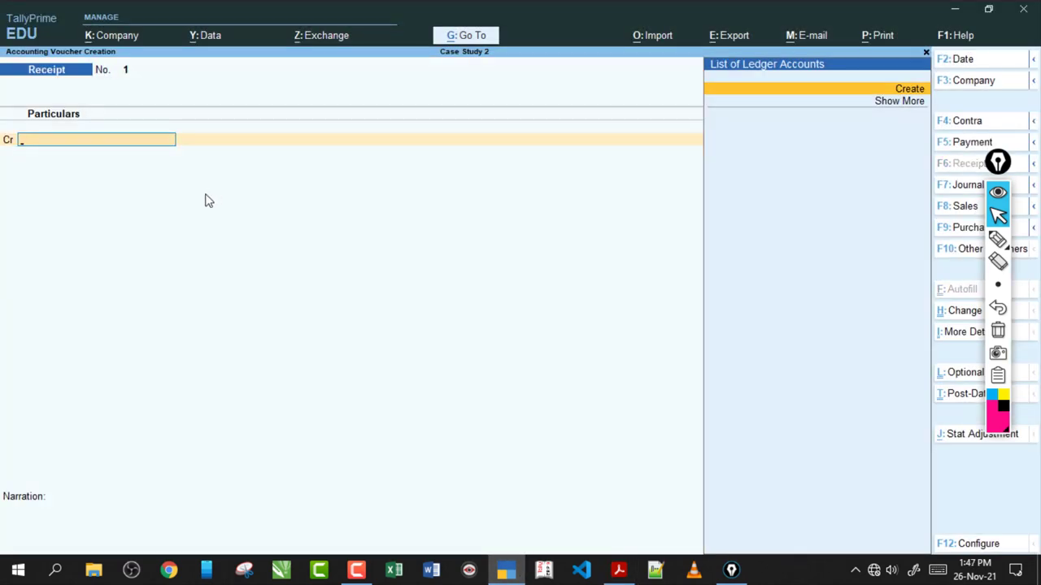
key("alt")
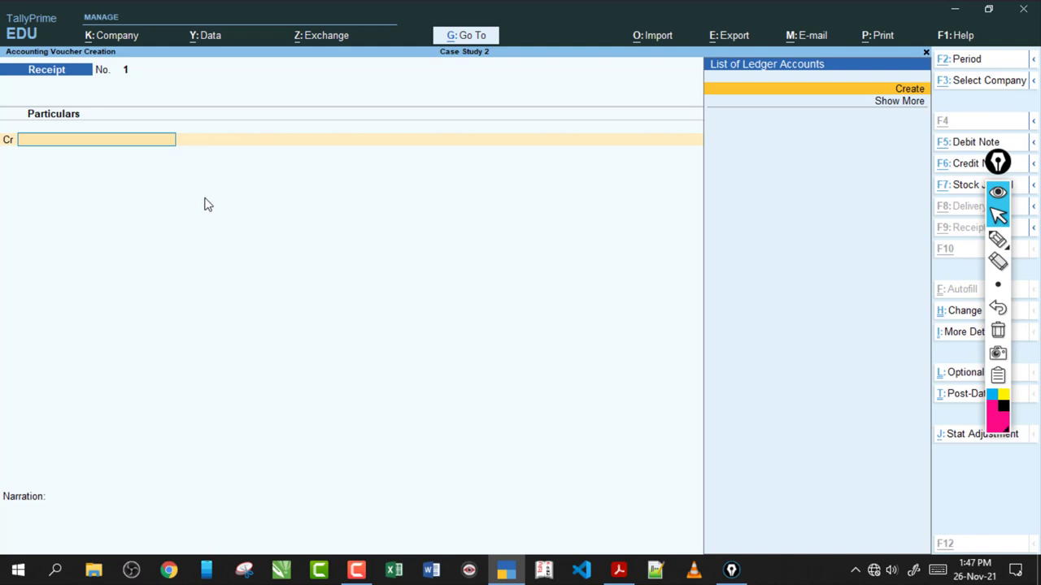
key("alt+c")
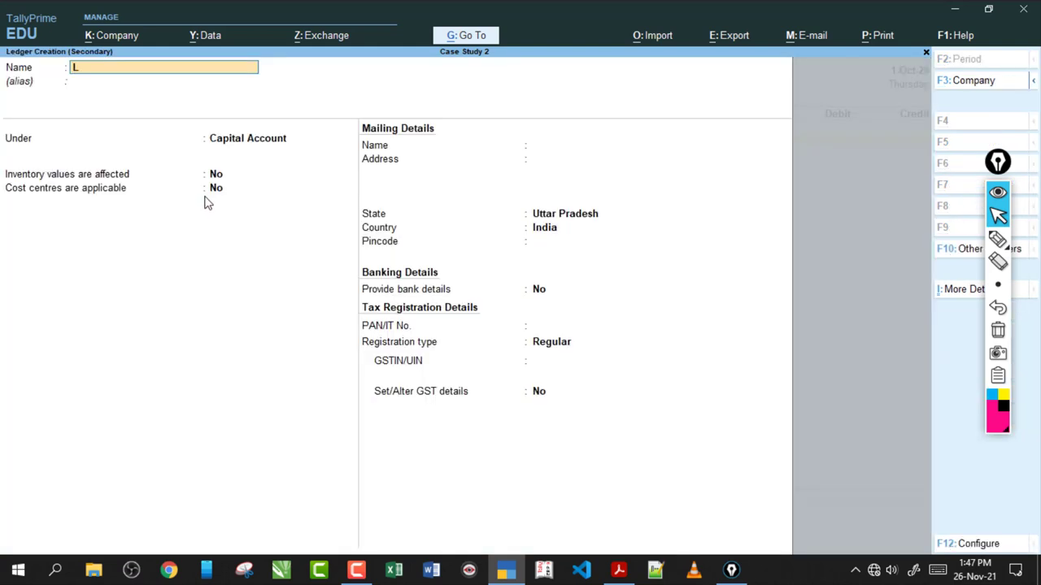
key("Return")
key("Return")
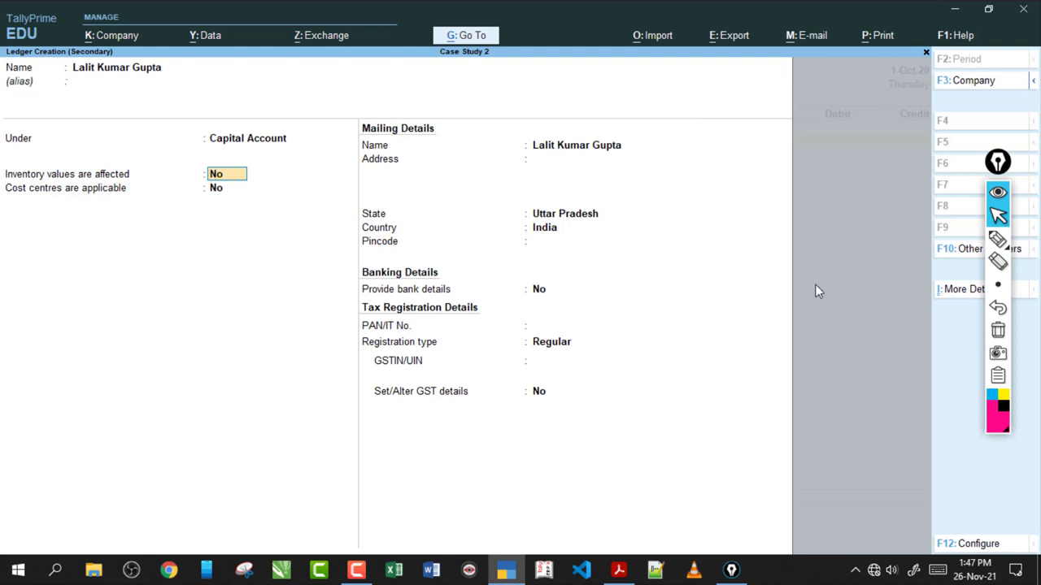
- Annotate the ledger form's inventory and cost centre settings, then erase the marks
left_click(997, 238)
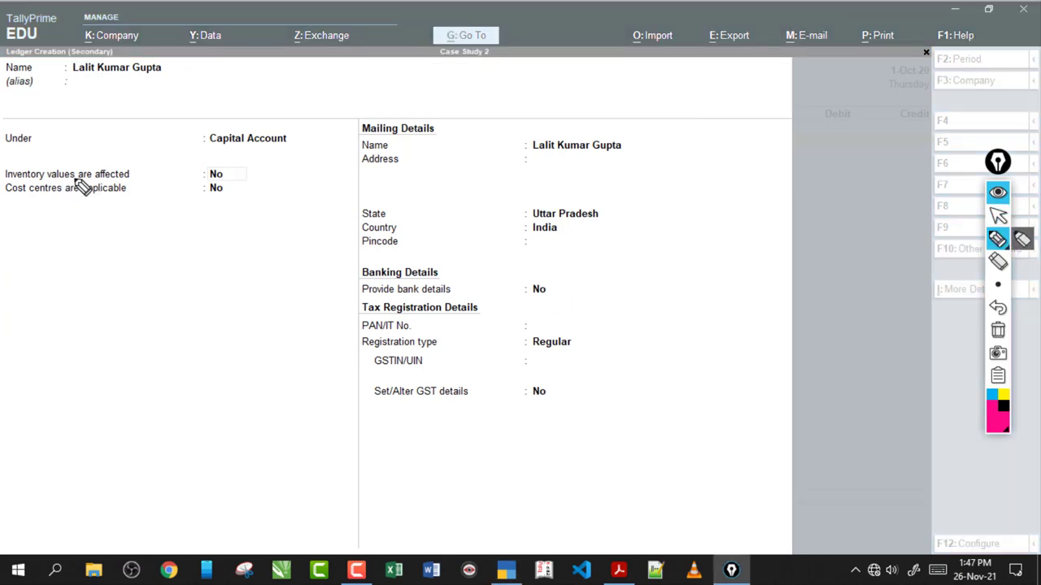
mouse_move(129, 174)
left_mouse_down()
mouse_move(156, 171)
mouse_move(137, 199)
mouse_move(139, 216)
left_mouse_up()
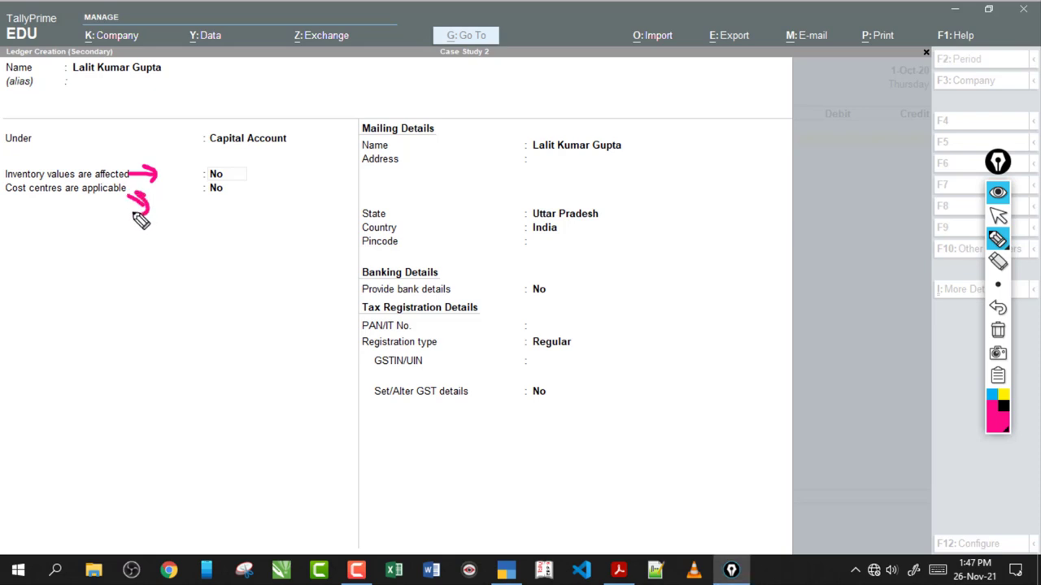
mouse_move(27, 196)
left_mouse_down()
mouse_move(97, 194)
mouse_move(76, 248)
mouse_move(93, 235)
mouse_move(96, 293)
mouse_move(91, 278)
left_mouse_up()
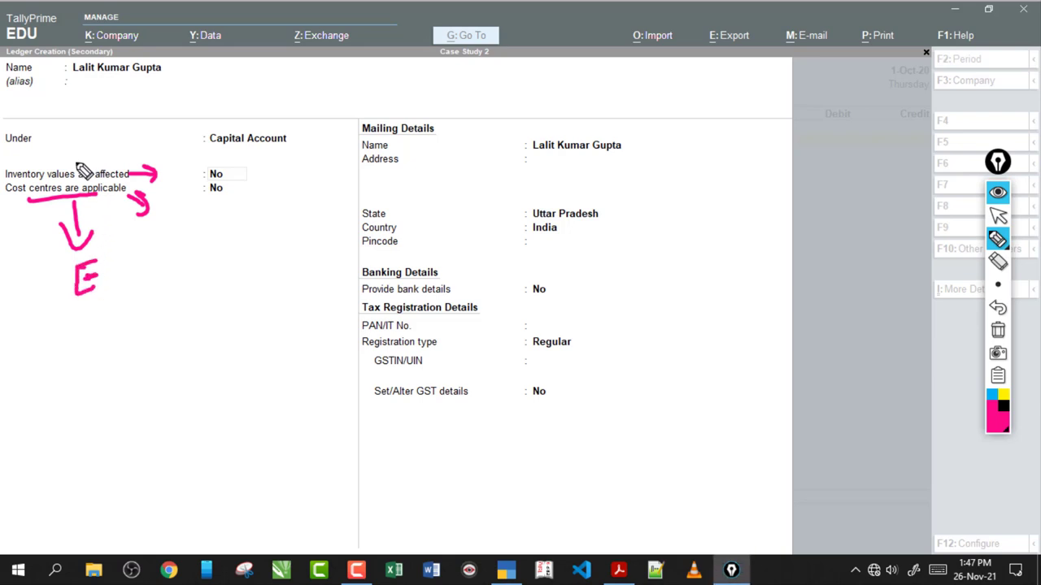
left_click_drag(69, 134, 70, 168)
left_click_drag(60, 150, 69, 134)
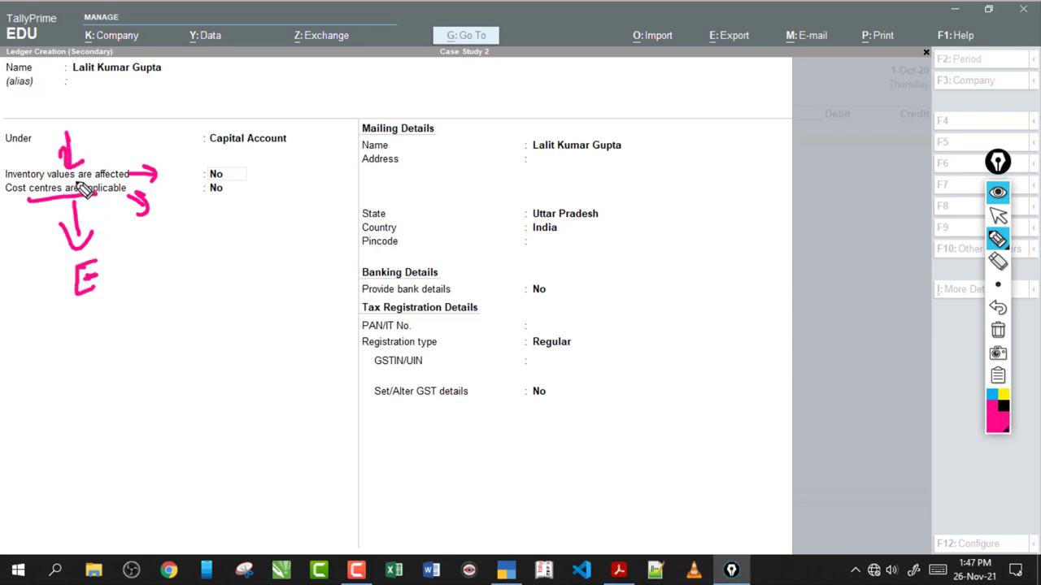
mouse_move(157, 171)
left_mouse_down()
mouse_move(208, 242)
mouse_move(187, 255)
left_mouse_up()
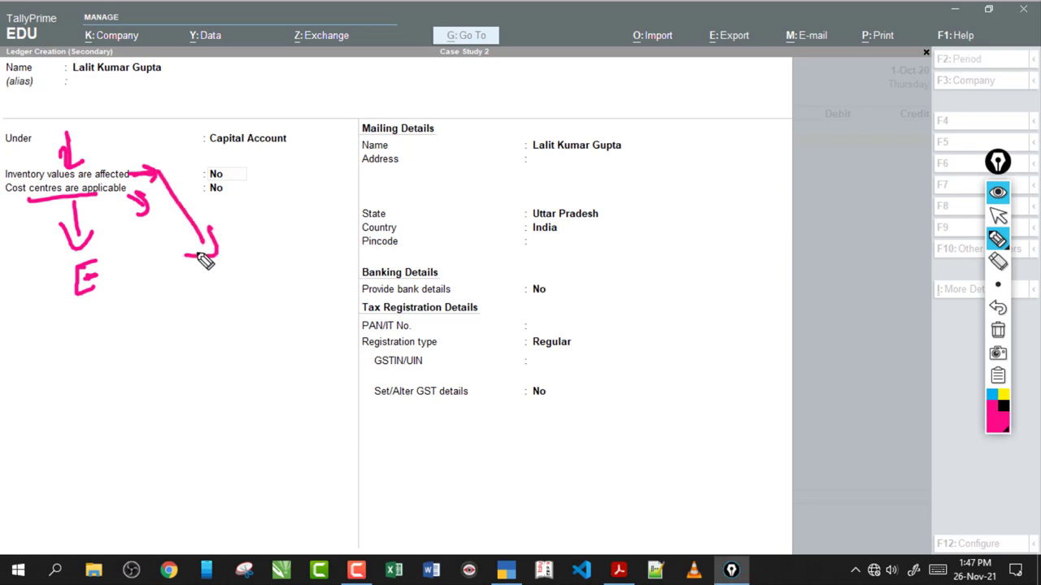
left_click_drag(204, 302, 226, 340)
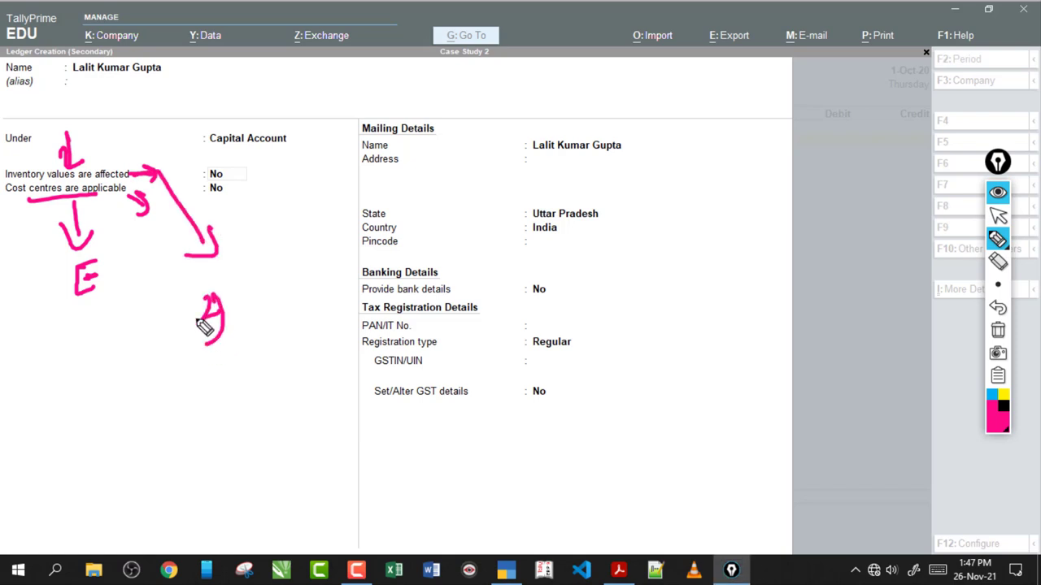
mouse_move(117, 156)
left_mouse_down()
mouse_move(130, 155)
mouse_move(134, 167)
left_mouse_up()
left_click_drag(28, 185, 118, 183)
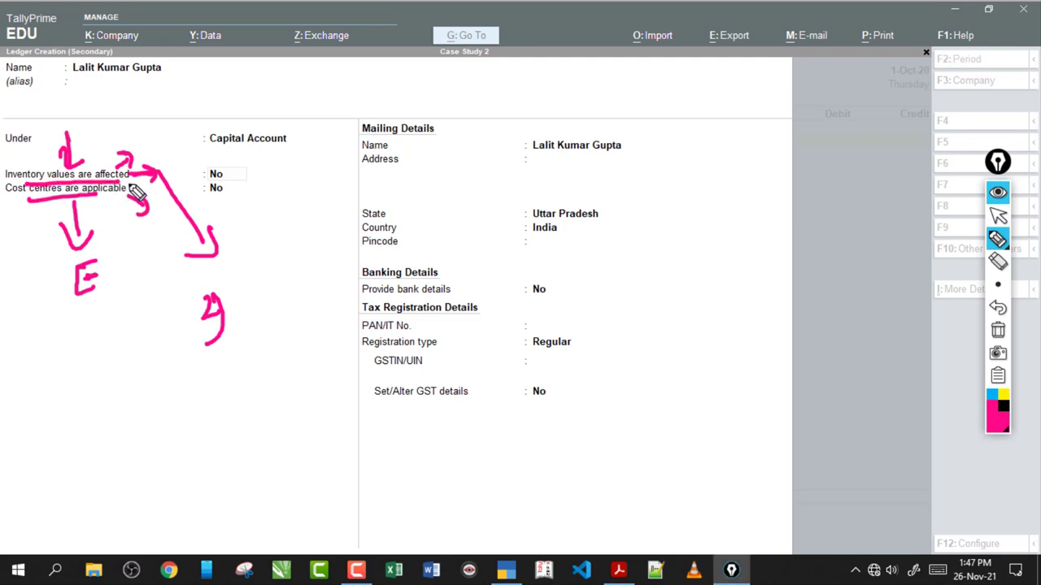
left_click(997, 330)
left_click(997, 215)
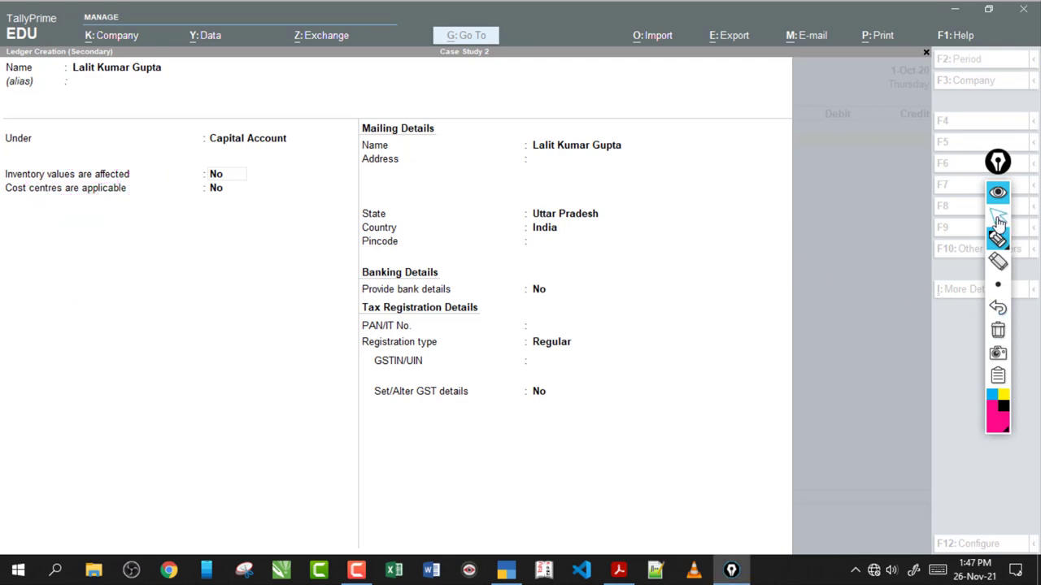
left_click(109, 94)
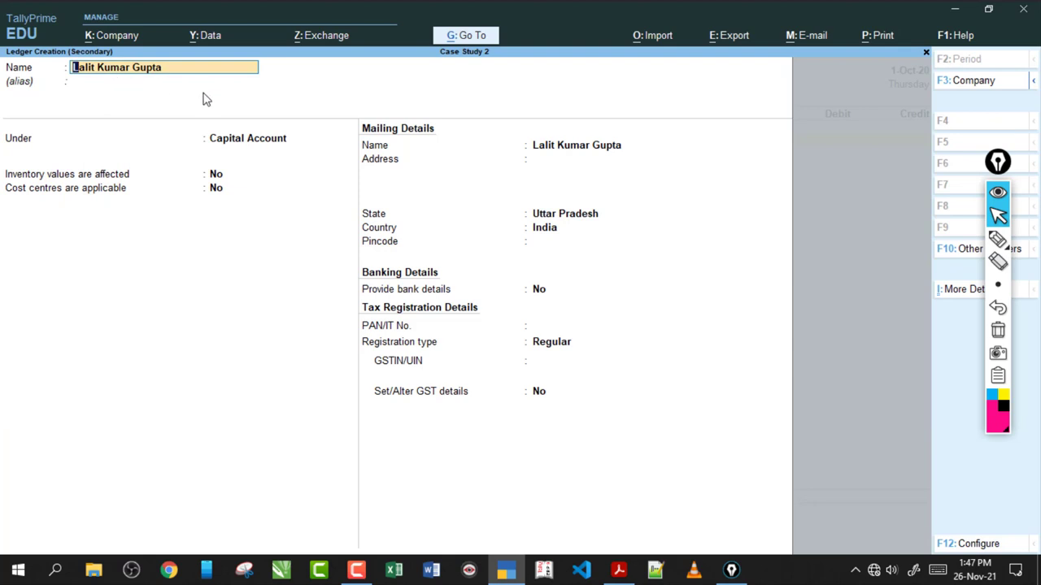
- Place the proprietor's ledger under Capital Account, accept defaults and dismiss the GSTIN warning
left_click(239, 143)
key("Return")
key("Return")
key("Return")
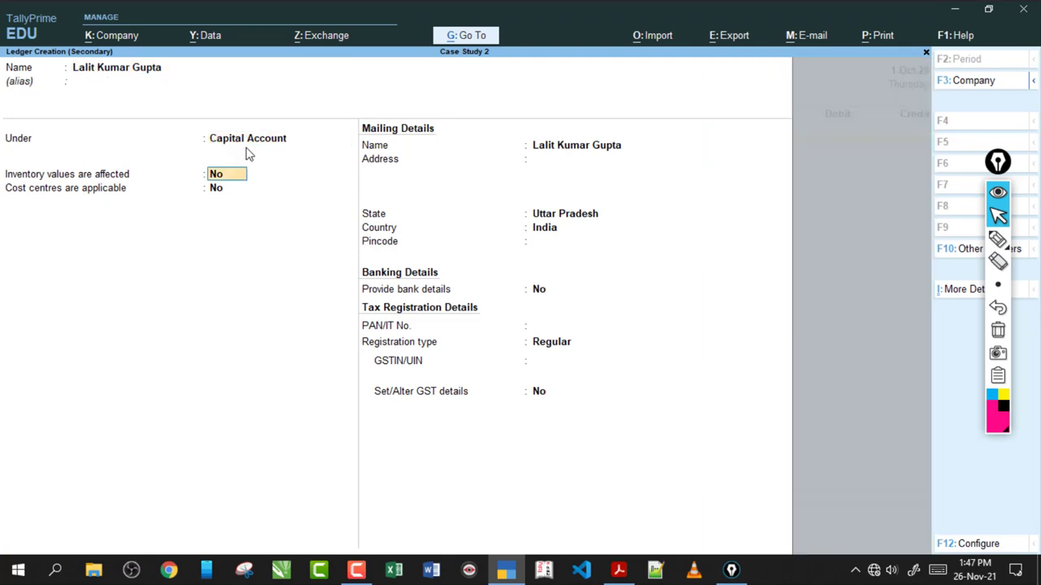
key("Return")
key("Return")
key("Return")
key("Return")
key("Return")
key("Return")
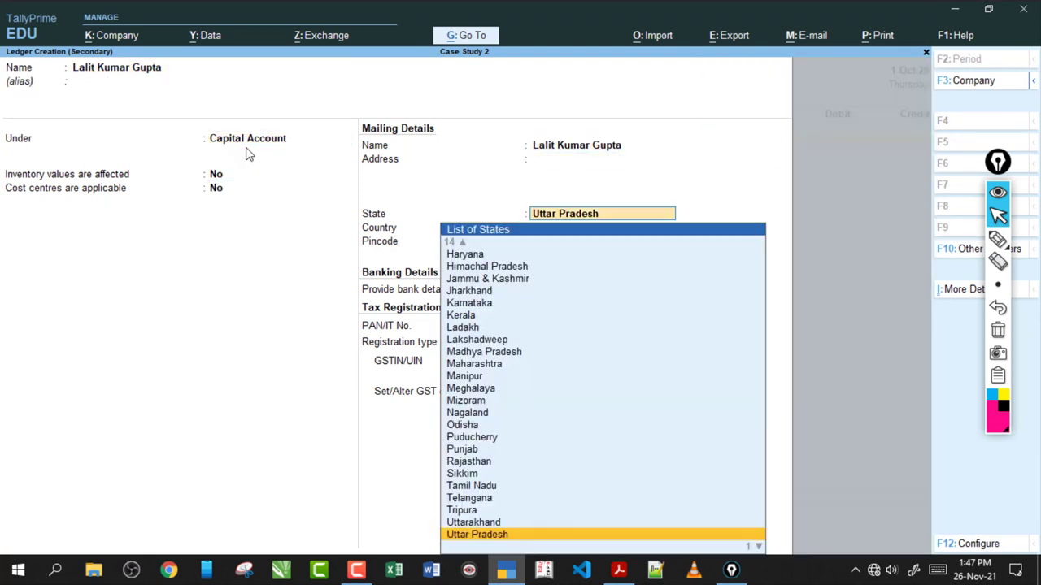
key("Return")
key("Return")
key("Return")
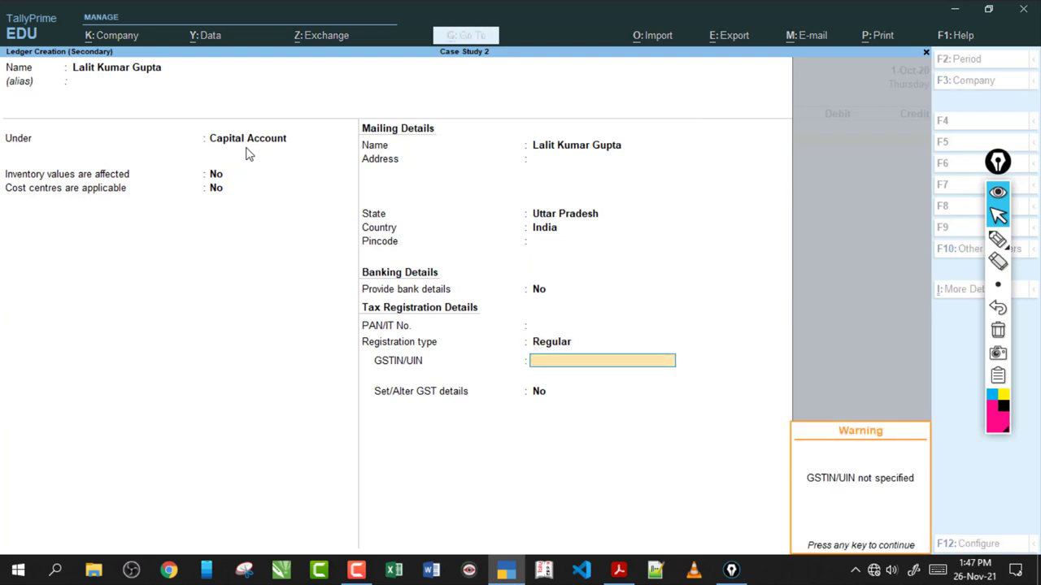
key("Return")
key("Return")
key("Return")
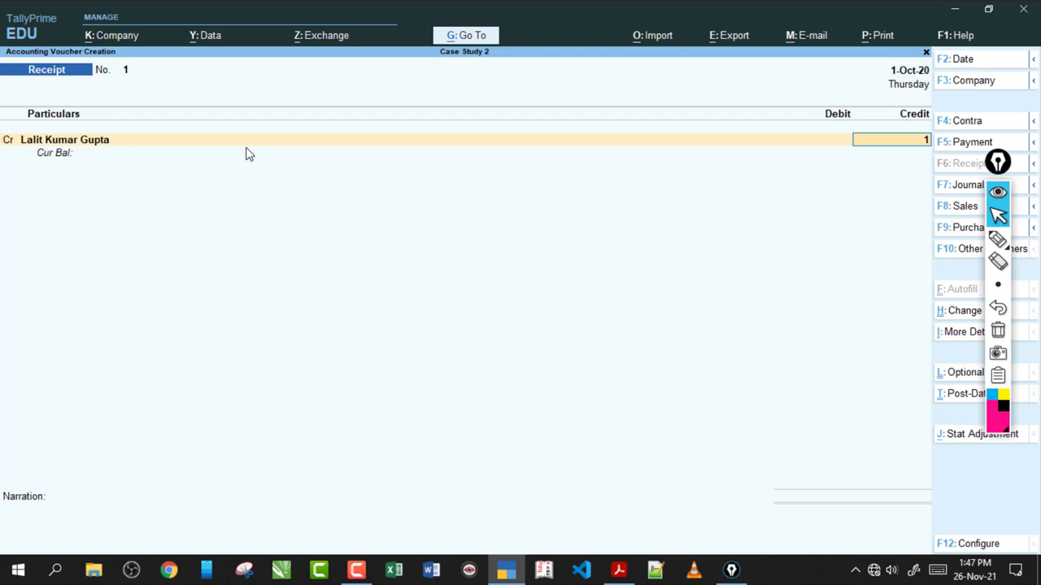
- Credit the proprietor's capital 16,00,000, debit Cash and save Receipt voucher No. 1
type("1600000")
key("Return")
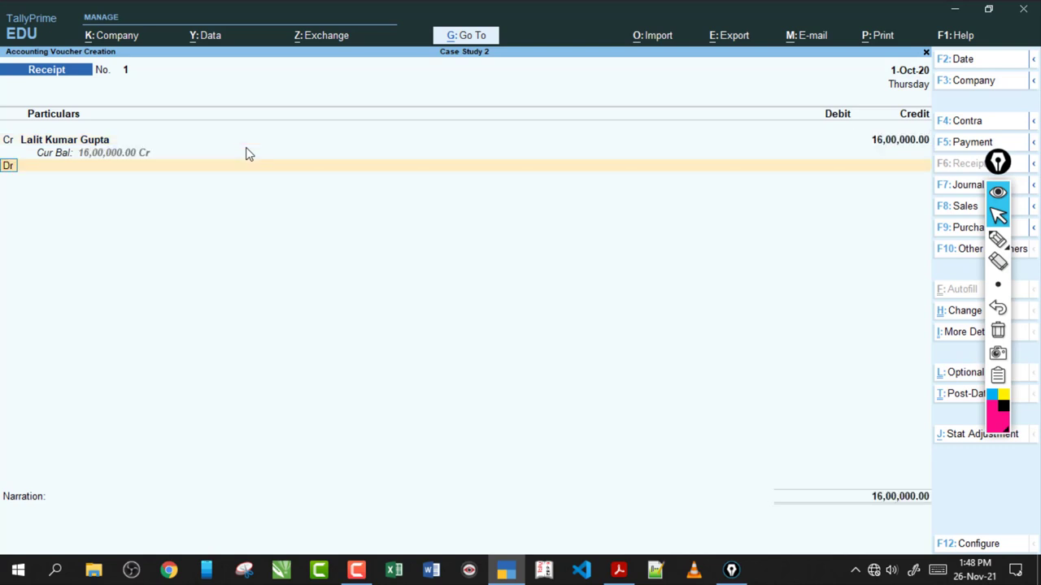
key("Return")
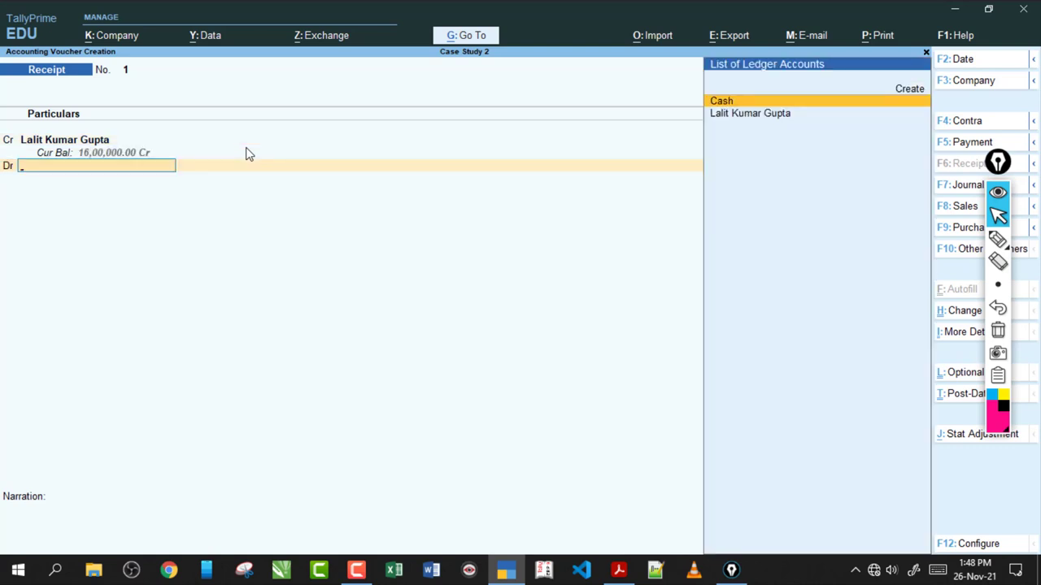
type("Cash")
key("Return")
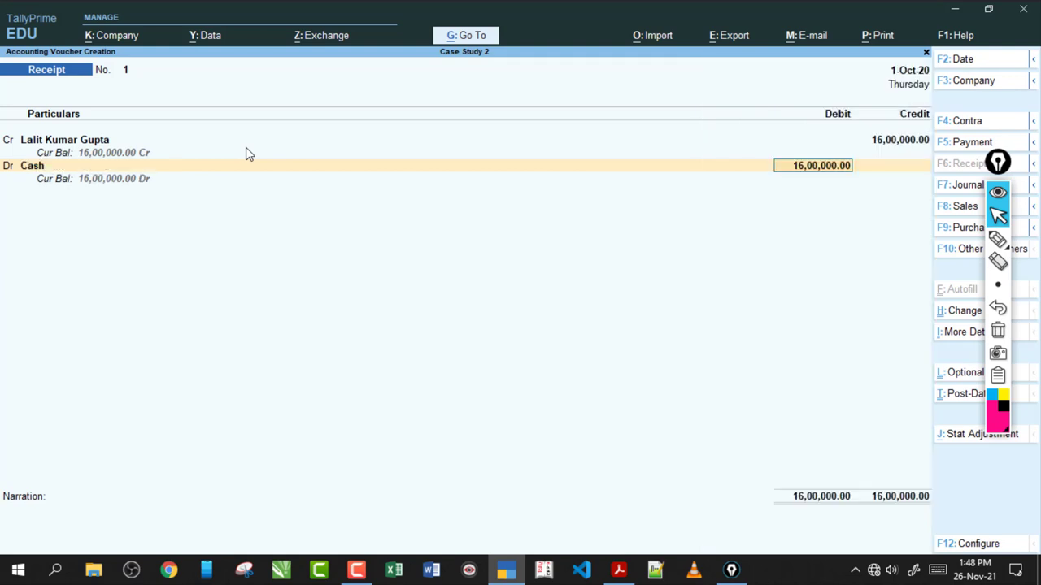
key("Return")
key("Return")
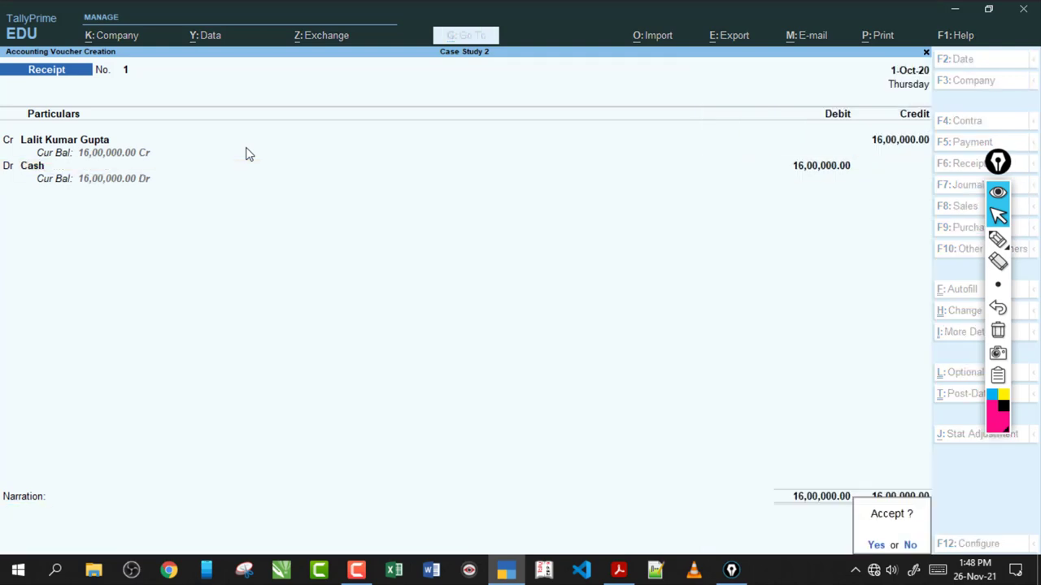
key("Return")
left_click(618, 569)
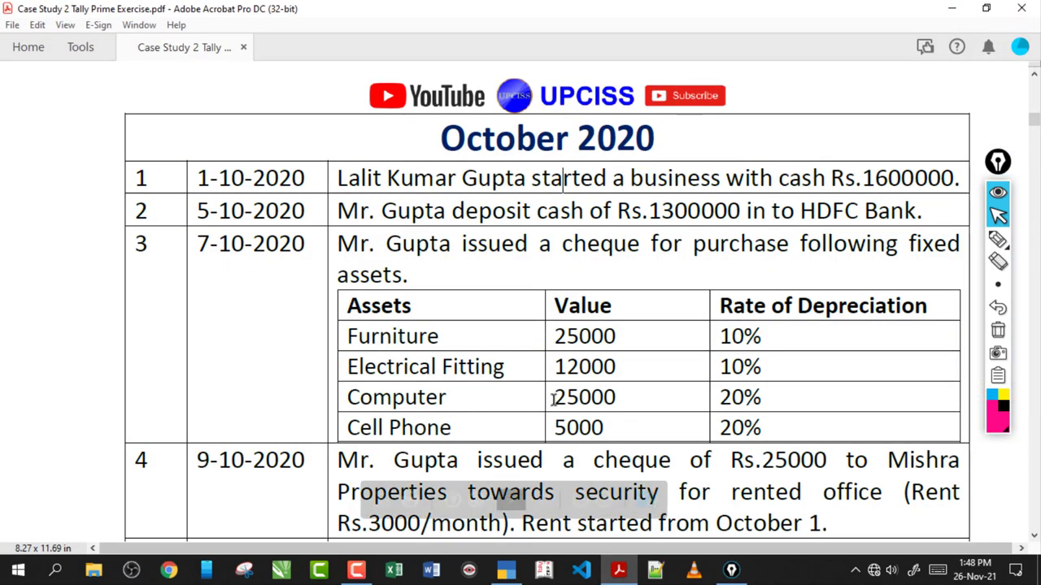
- Mark transaction 2's bank deposit amount in the exercise PDF
left_click_drag(383, 210, 740, 210)
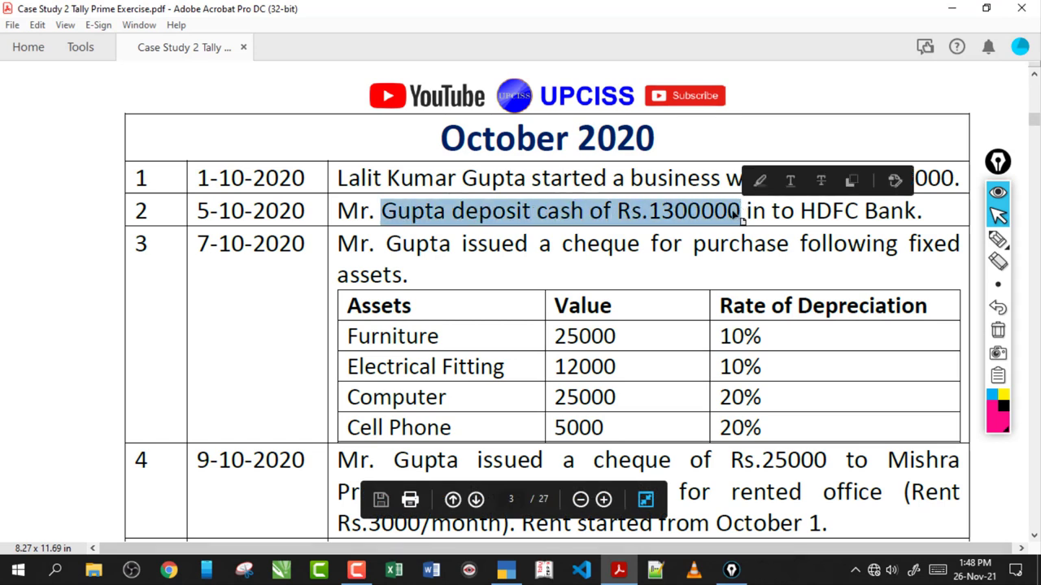
left_click(722, 211)
left_click_drag(663, 210, 738, 211)
left_click(608, 274)
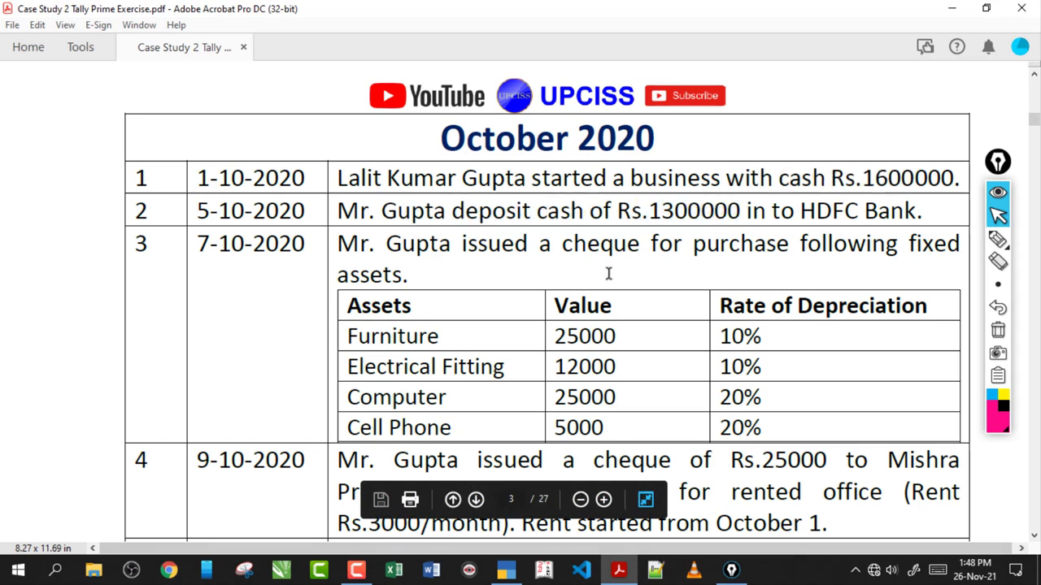
left_click(505, 570)
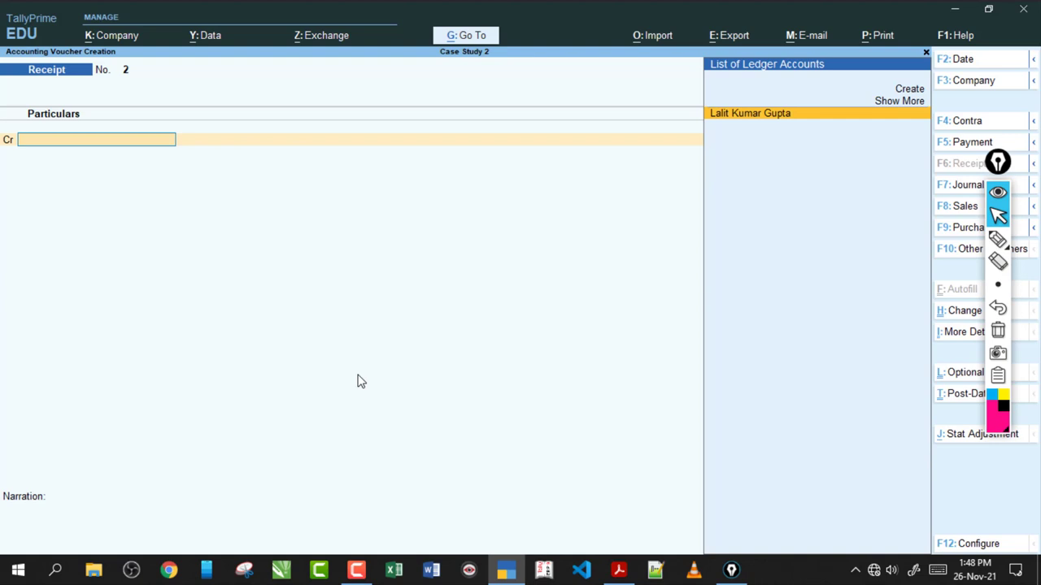
- Start a Contra voucher crediting Cash 13,00,000
key("F4")
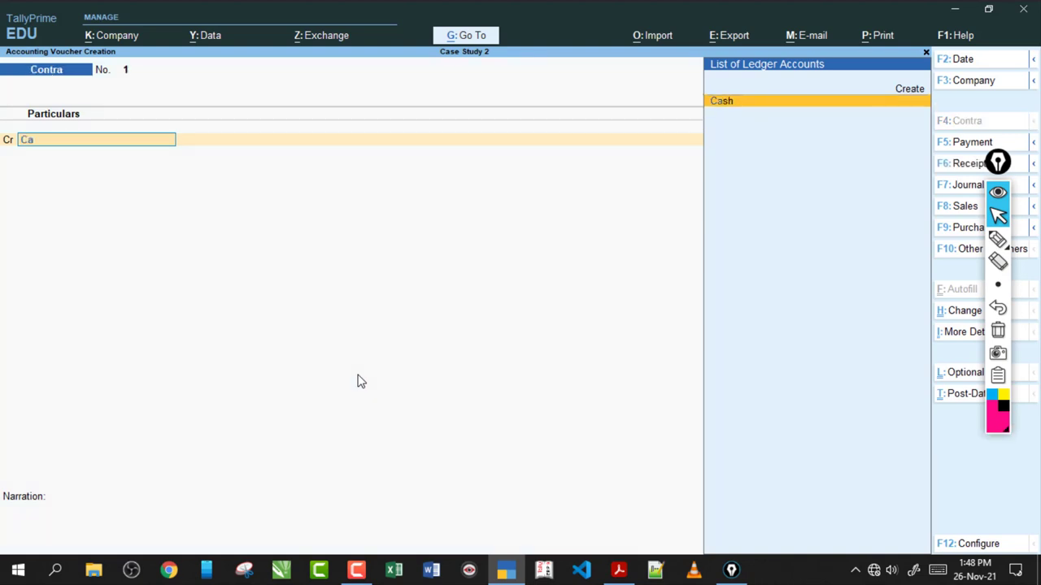
type("Cas")
key("Return")
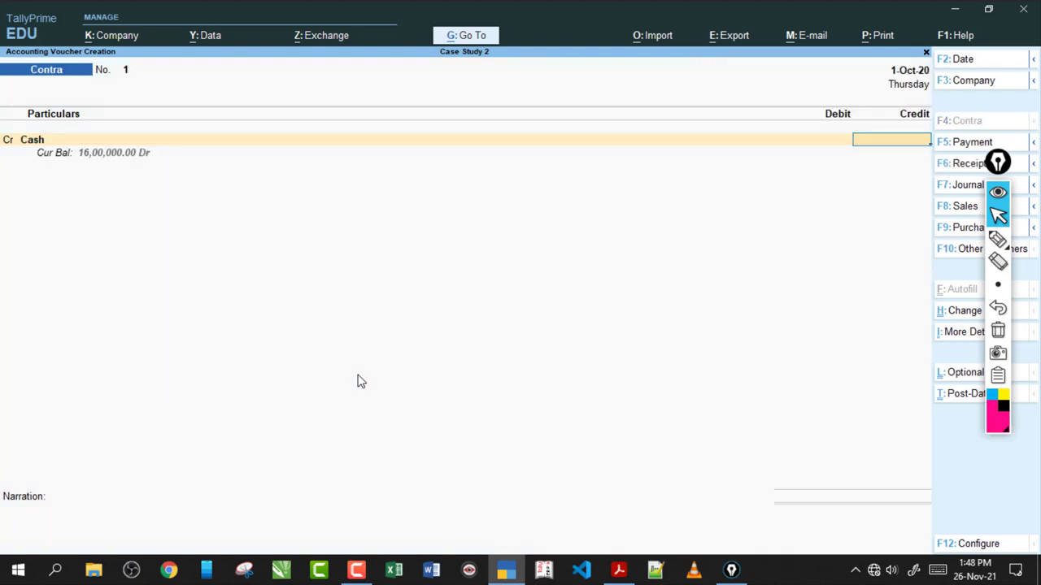
type("1300000")
key("Return")
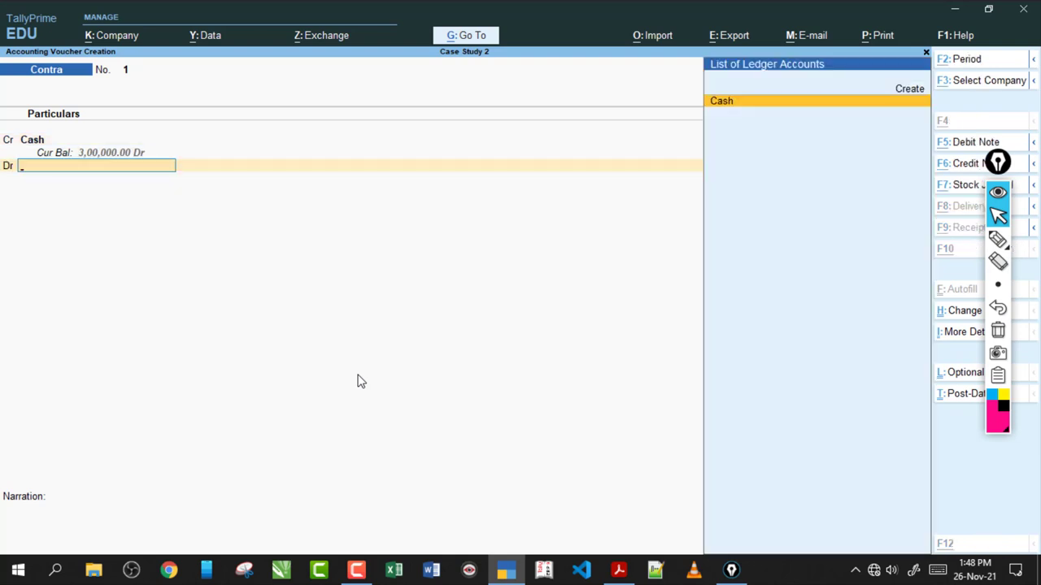
- Open a new ledger form and annotate its mailing details area
key("alt+c")
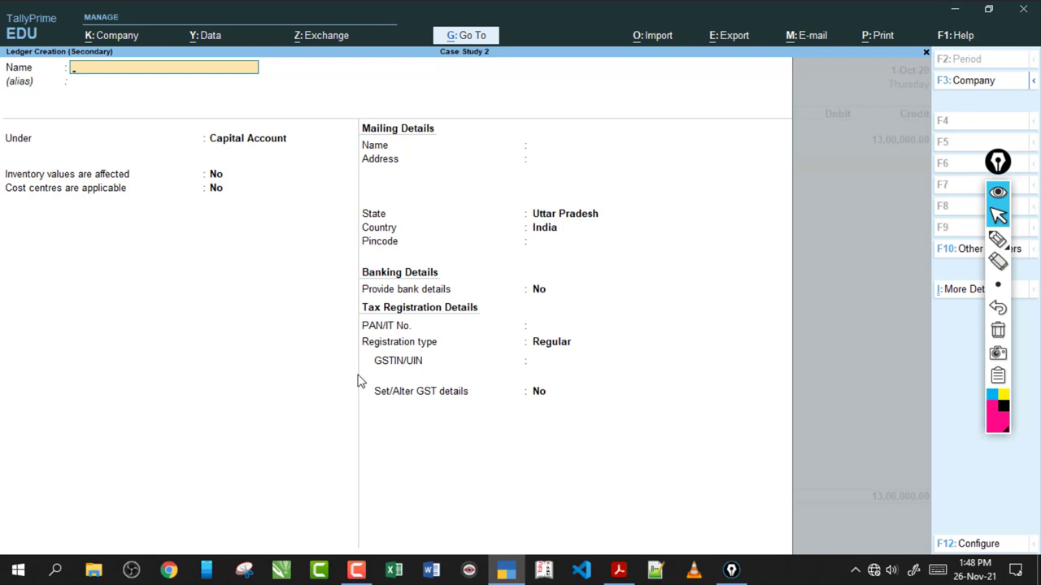
left_click(997, 238)
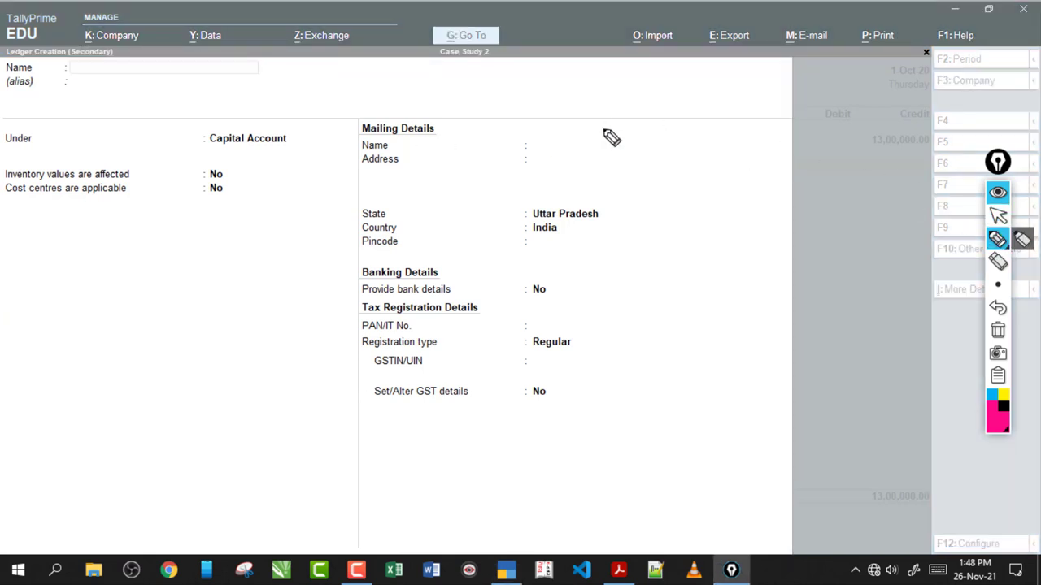
left_click_drag(658, 115, 639, 139)
mouse_move(672, 124)
left_mouse_down()
mouse_move(792, 116)
mouse_move(805, 153)
mouse_move(870, 161)
left_mouse_up()
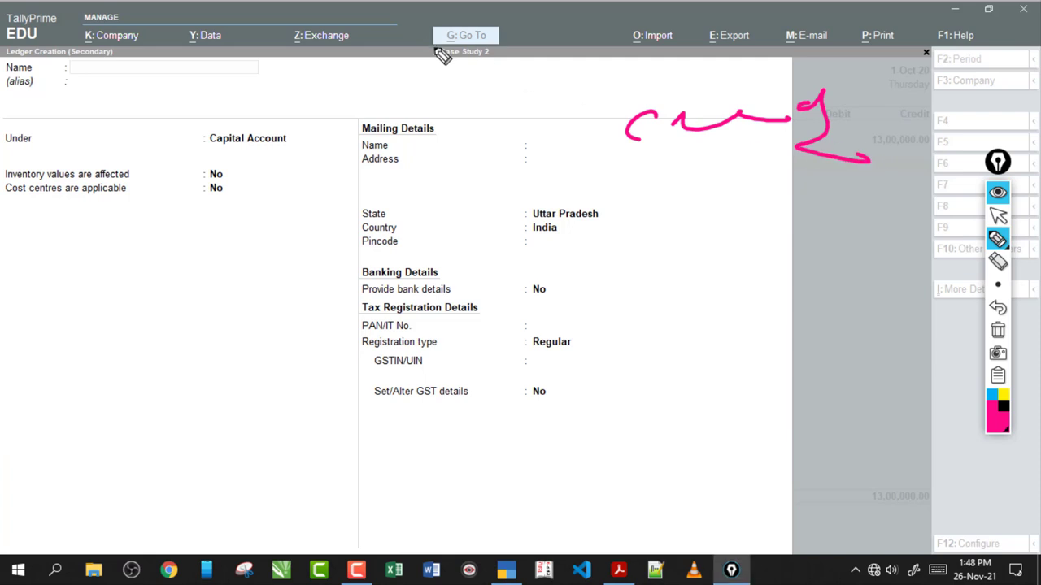
mouse_move(414, 55)
left_mouse_down()
mouse_move(559, 46)
mouse_move(414, 114)
mouse_move(433, 118)
left_mouse_up()
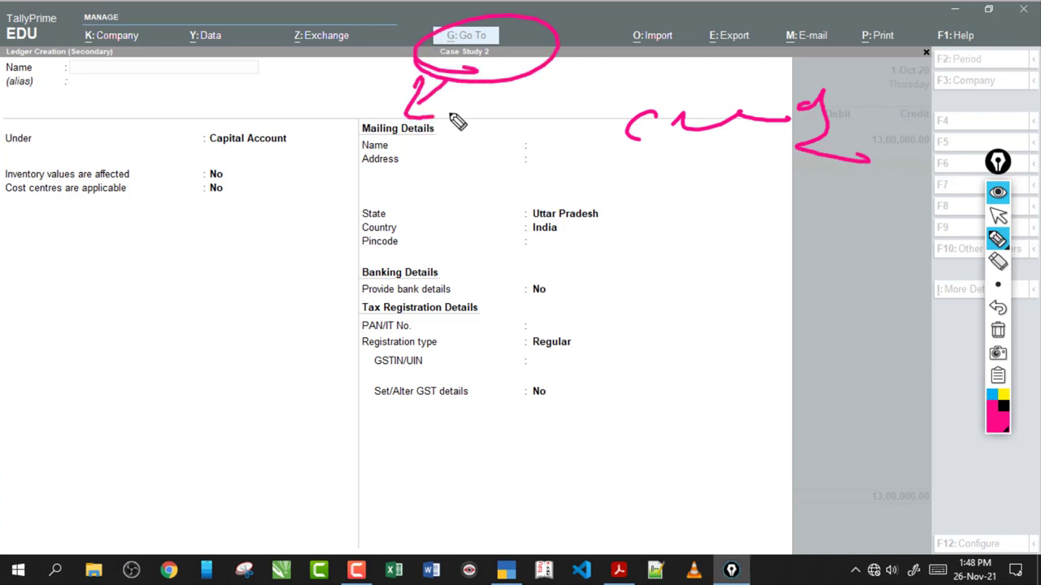
mouse_move(691, 147)
left_mouse_down()
mouse_move(662, 171)
mouse_move(658, 127)
left_mouse_up()
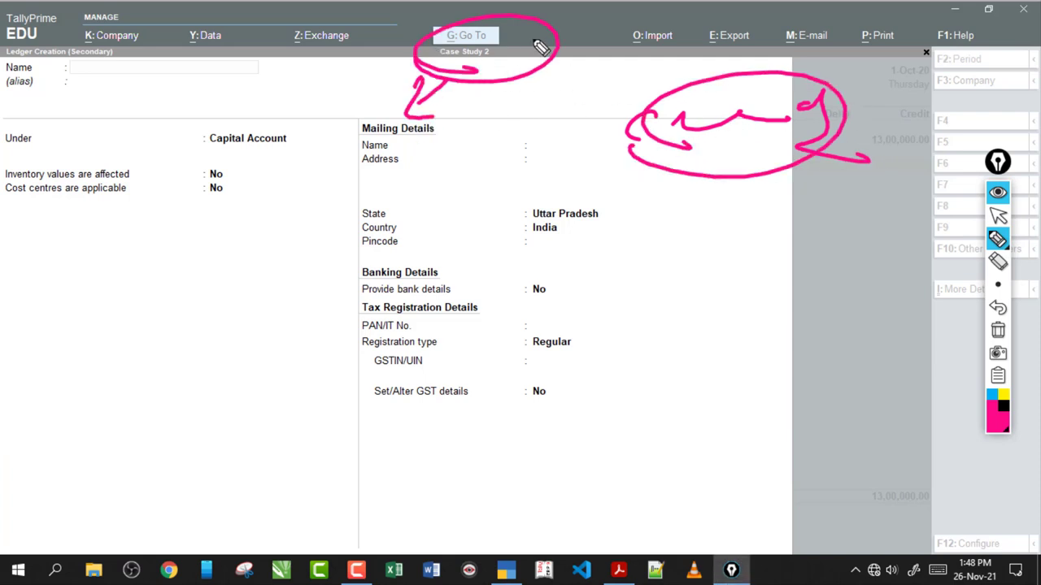
mouse_move(618, 60)
left_mouse_down()
mouse_move(597, 144)
mouse_move(623, 130)
mouse_move(488, 162)
left_mouse_up()
left_click(999, 216)
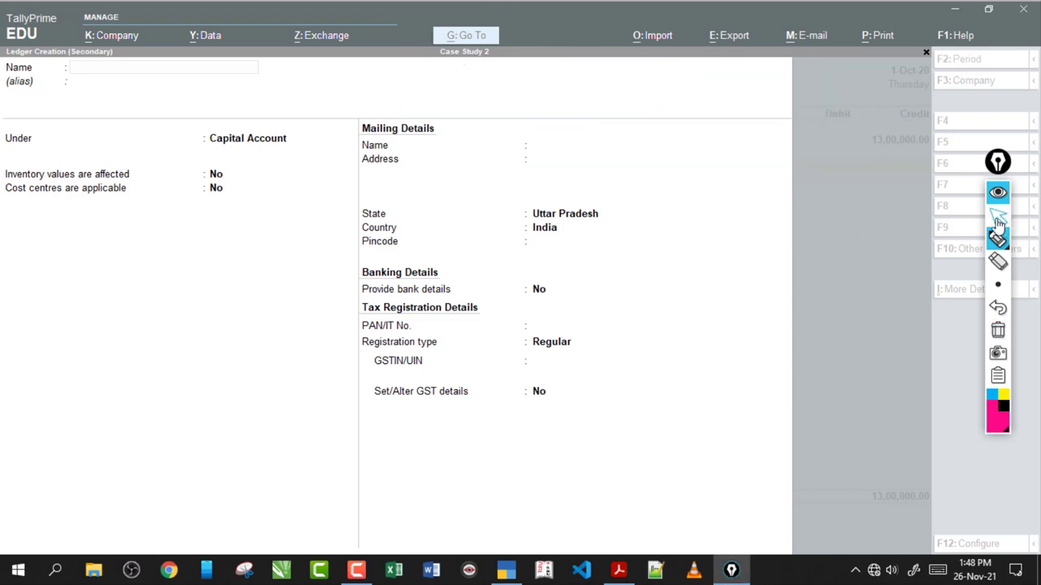
- Name the new ledger HDFC Bank and place it under Bank Accounts
left_click(160, 68)
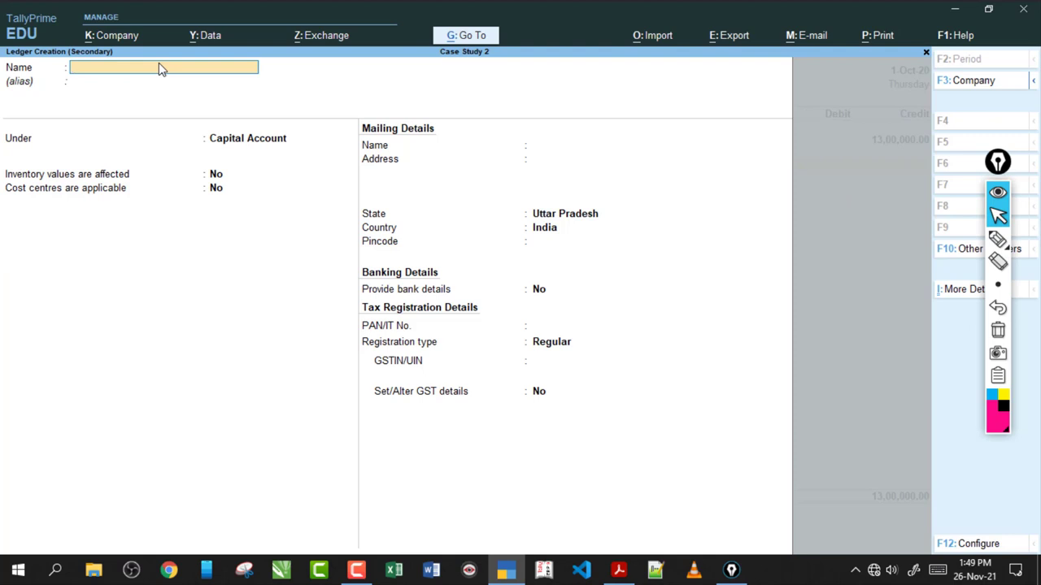
type("HDFC Bank")
key("Return")
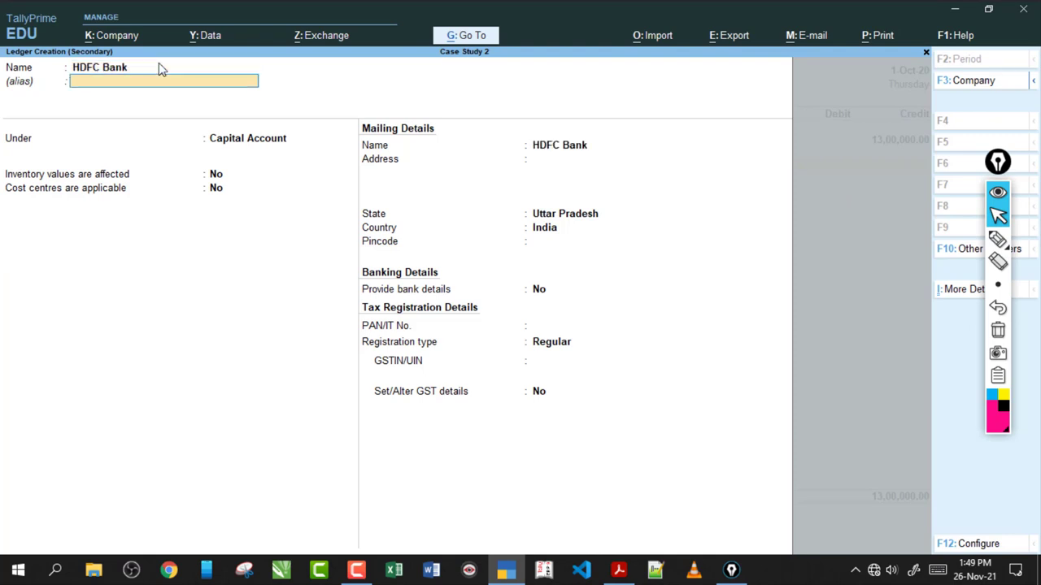
key("Return")
type("Bank")
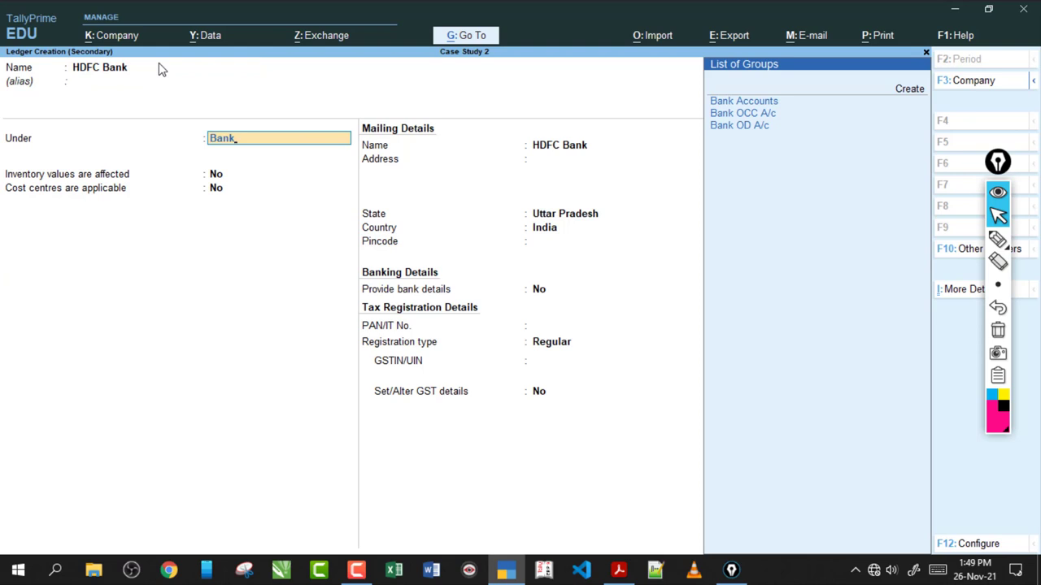
key("Return")
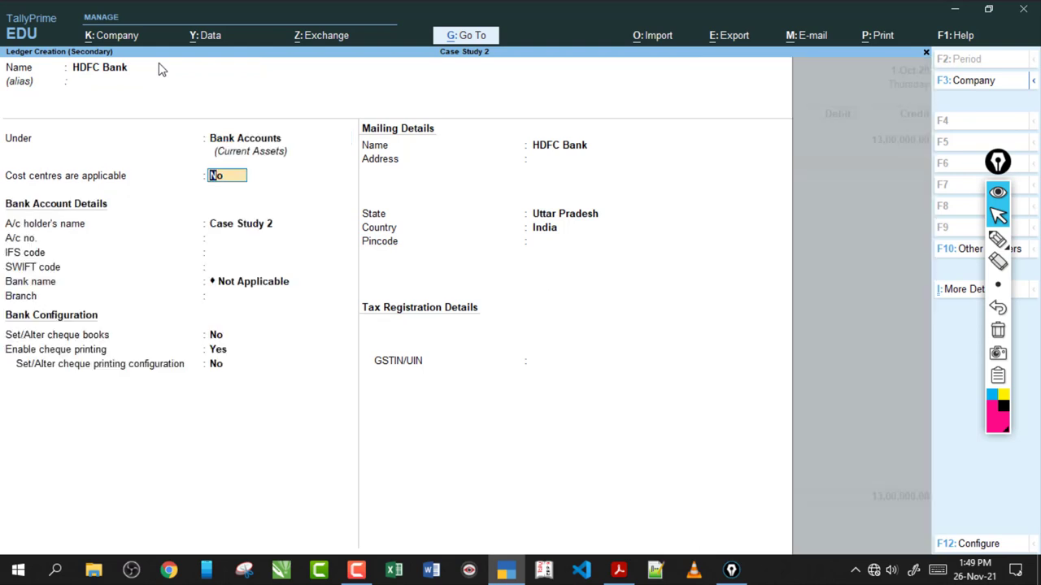
key("Return")
- Skip the bank and mailing details, leave GSTIN blank, and save Contra voucher No. 1
key("Up")
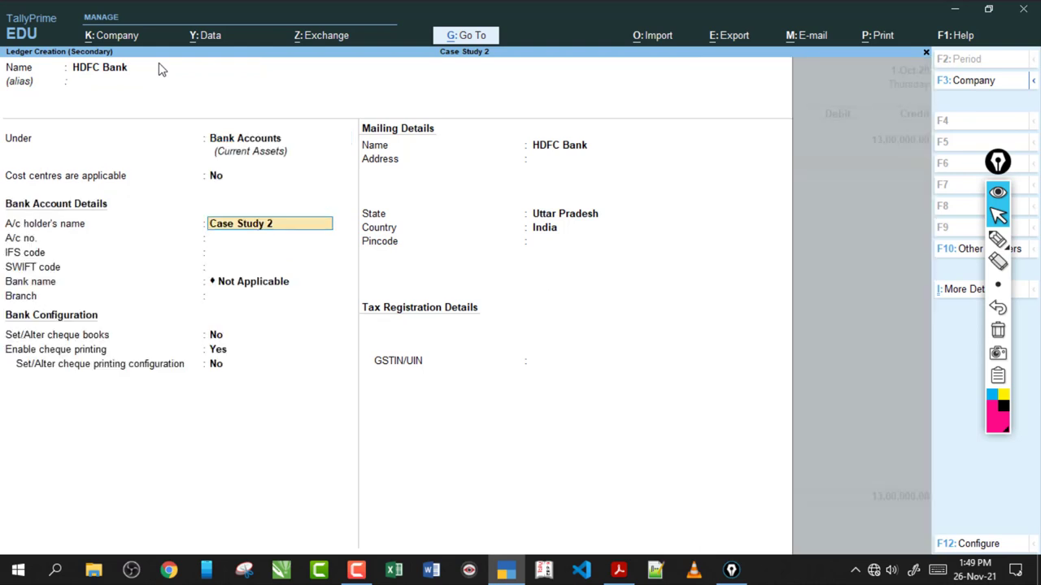
key("Up")
key("Return")
key("Return")
key("Return")
key("Return")
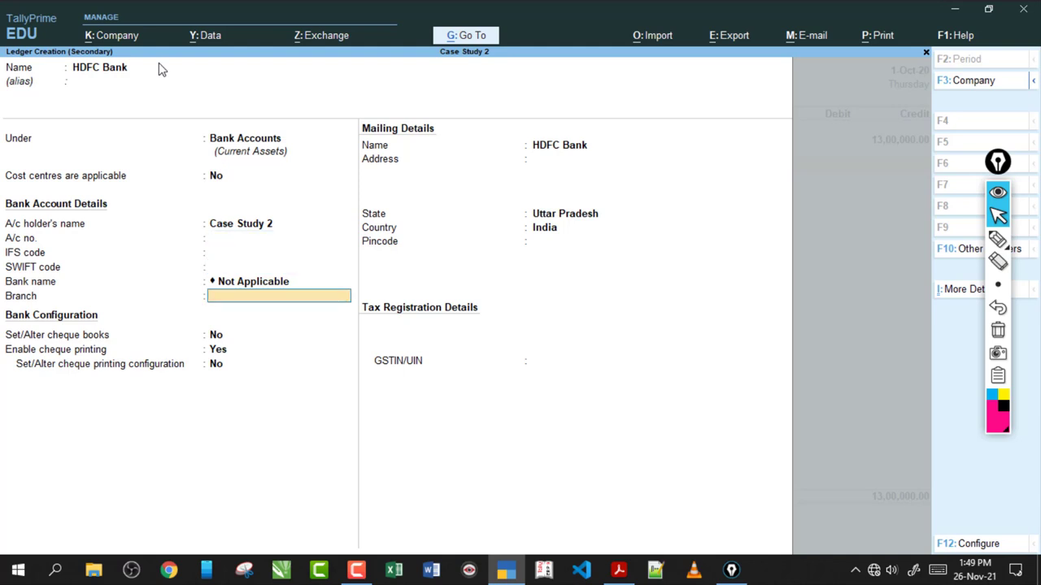
key("Return")
key("Return")
key("Return")
key("Return")
key("Return")
key("Return")
key("Return")
key("Return")
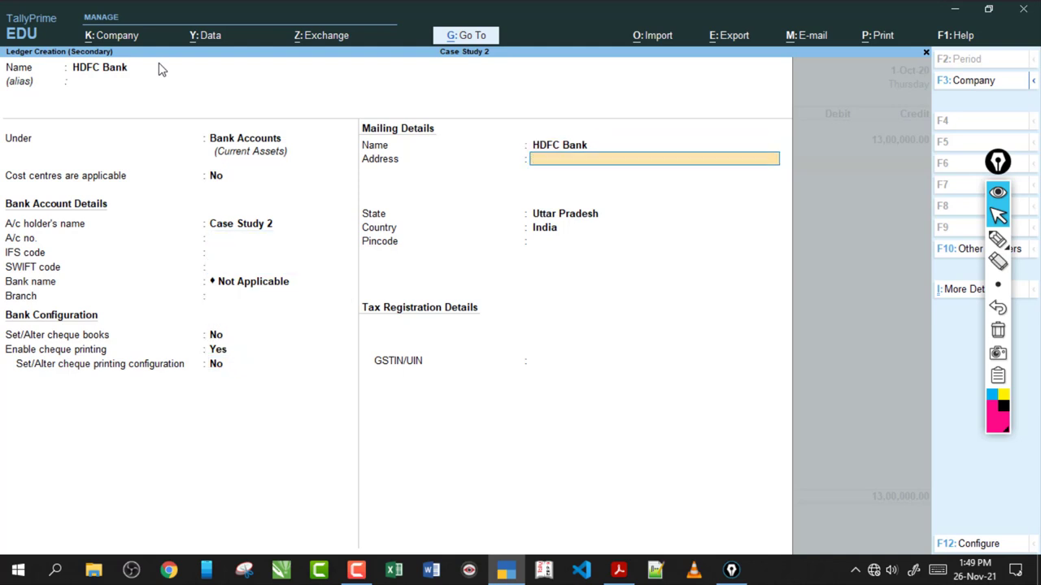
key("Return")
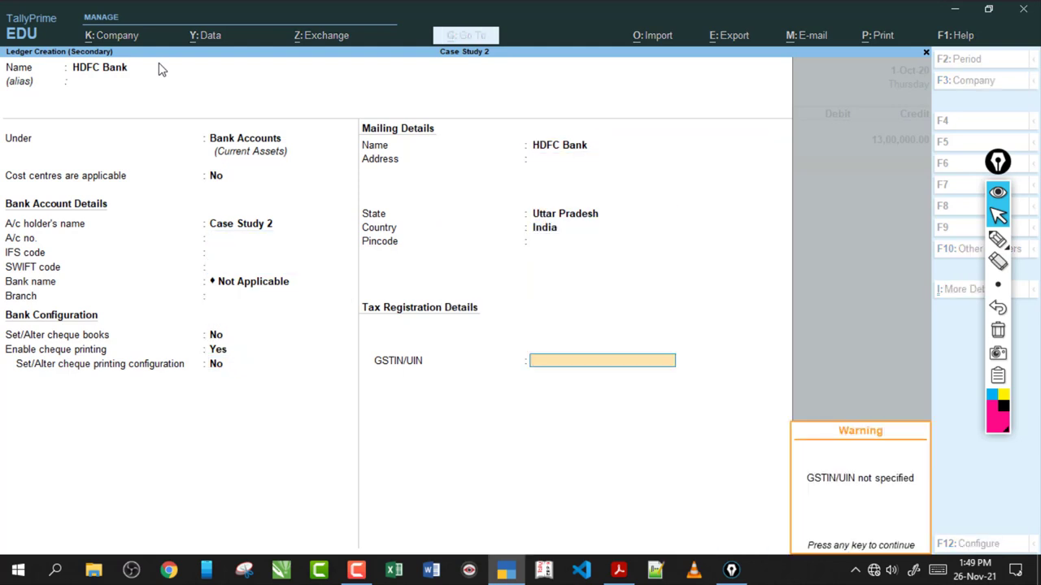
key("Return")
key("Return")
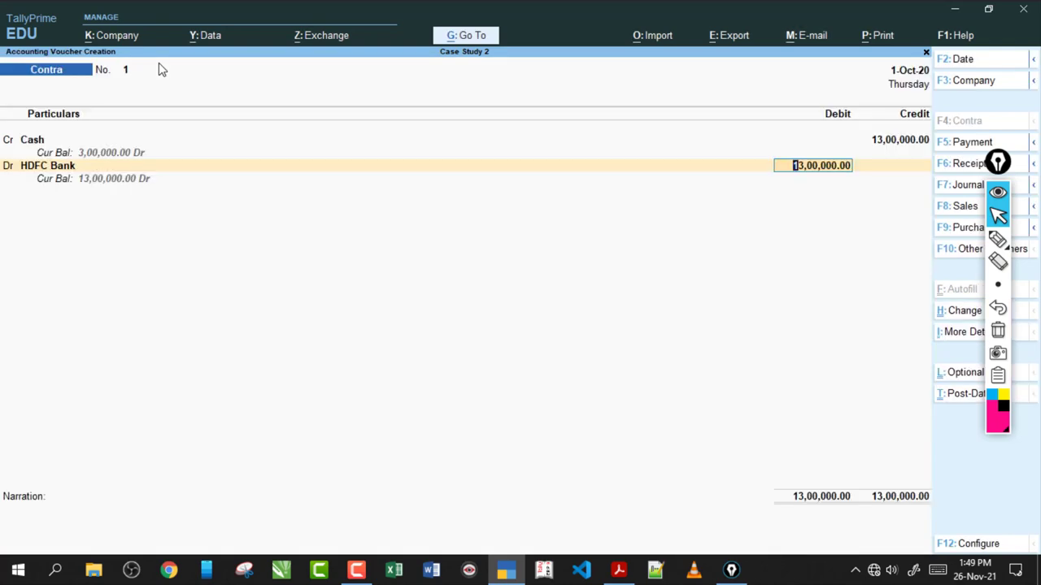
key("ctrl+a")
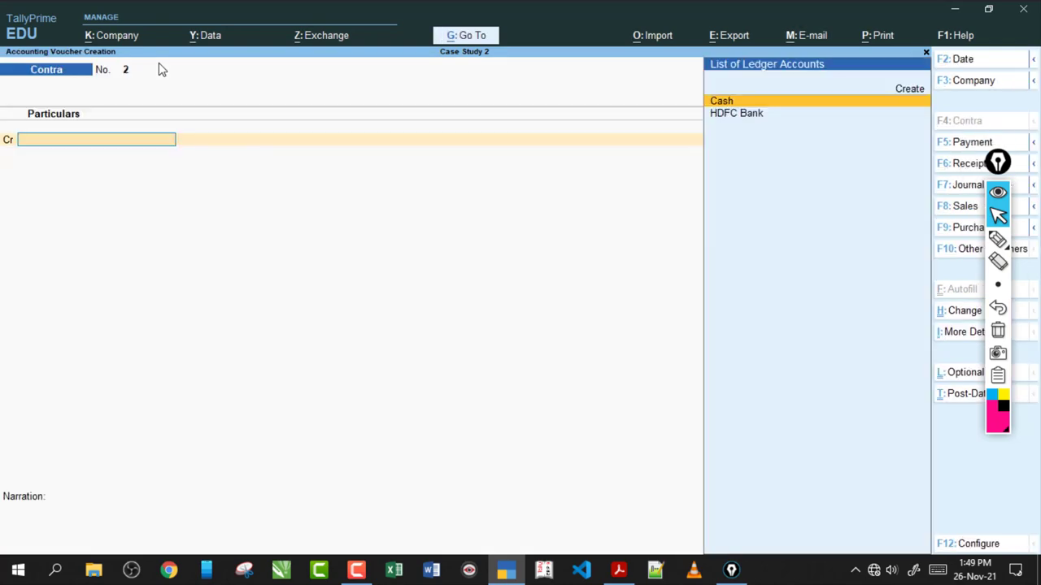
left_click(618, 570)
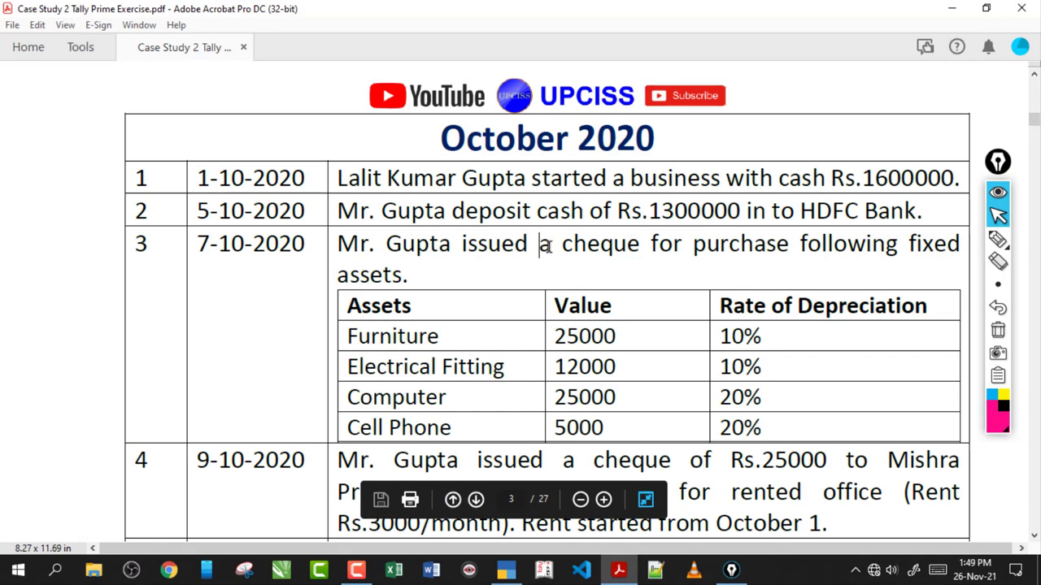
- Locate transaction 3's cheque purchase of fixed assets in the exercise PDF
scroll(548, 247, "down", 3)
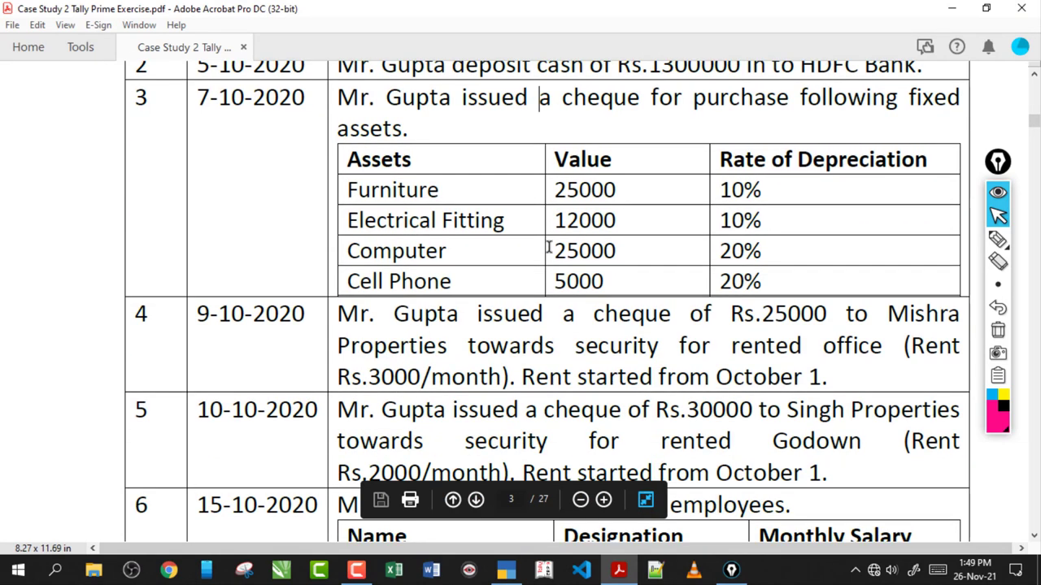
scroll(548, 247, "down", 6)
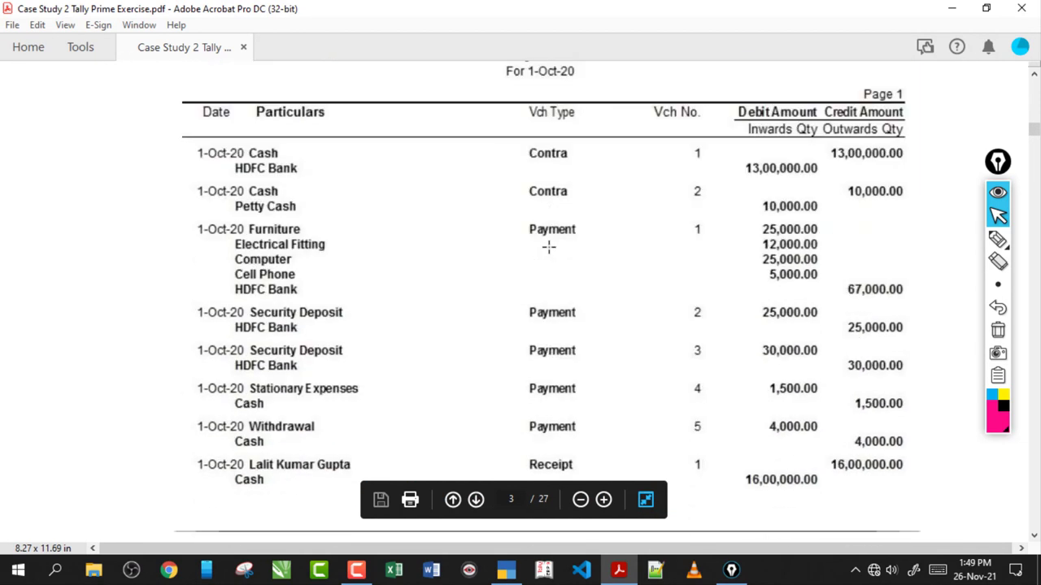
scroll(548, 247, "down", 4)
scroll(547, 248, "up", 8)
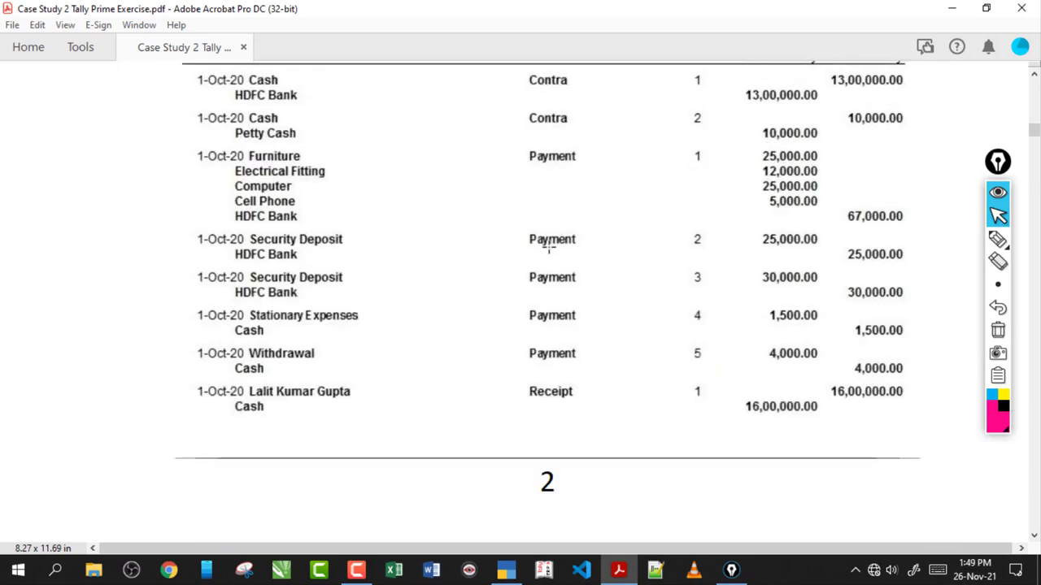
scroll(548, 247, "up", 5)
scroll(548, 247, "down", 1)
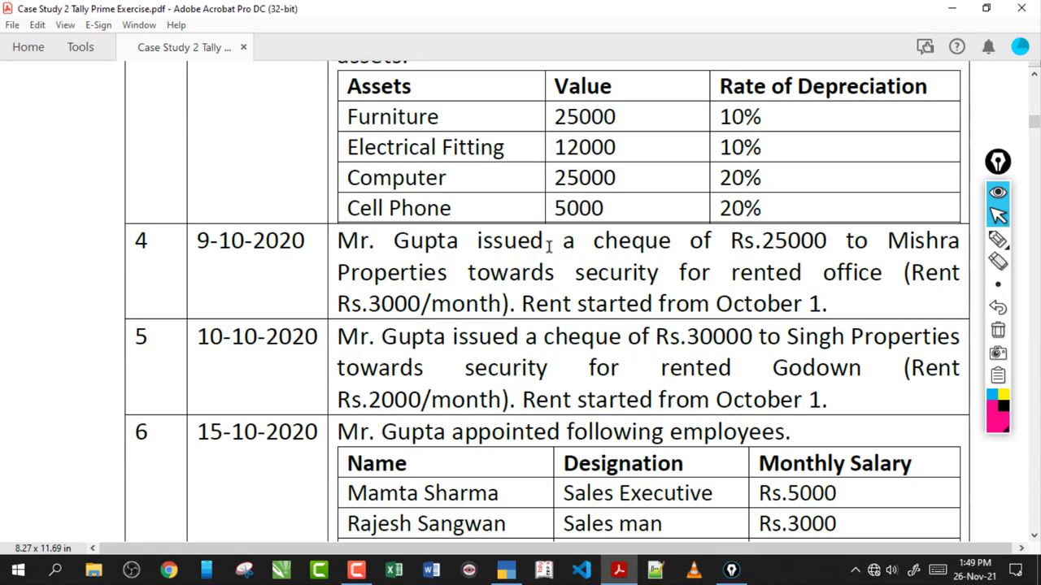
scroll(548, 247, "up", 1)
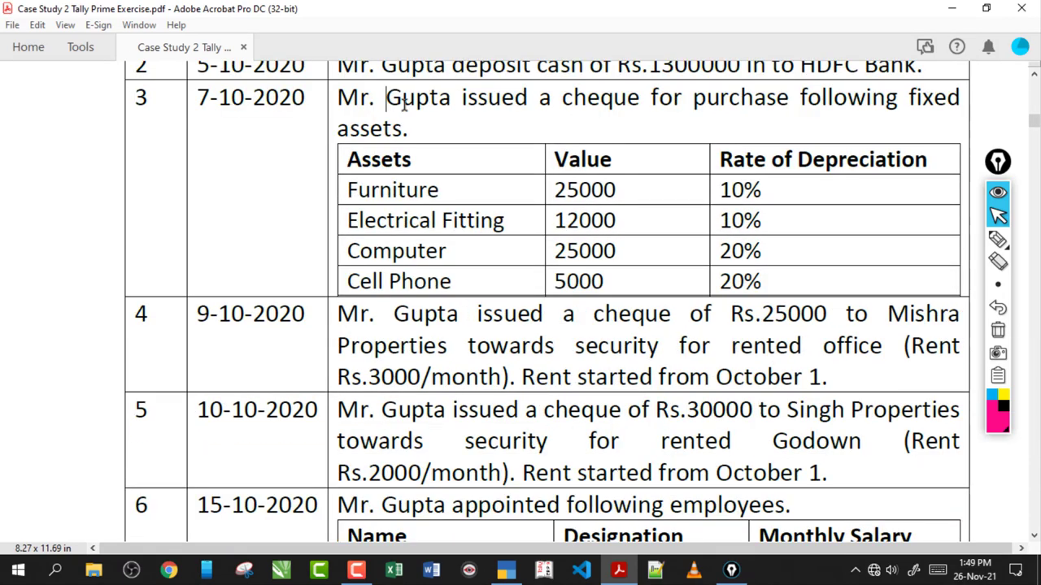
mouse_move(404, 106)
left_mouse_down()
mouse_move(495, 109)
mouse_move(483, 129)
mouse_move(622, 118)
left_mouse_up()
left_click(492, 108)
- Tick Furniture, Electrical Fitting, Computer and Cell Phone in the assets table, then clear the ink
left_click(997, 238)
mouse_move(349, 189)
left_mouse_down()
mouse_move(333, 195)
mouse_move(369, 275)
left_mouse_up()
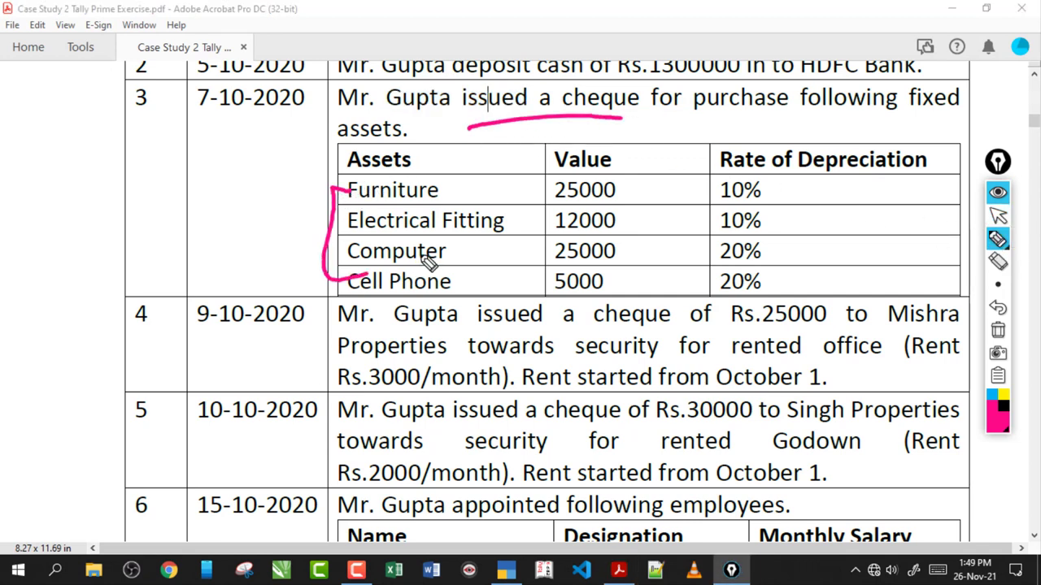
left_click_drag(437, 198, 486, 185)
left_click_drag(459, 236, 504, 229)
left_click_drag(457, 258, 488, 251)
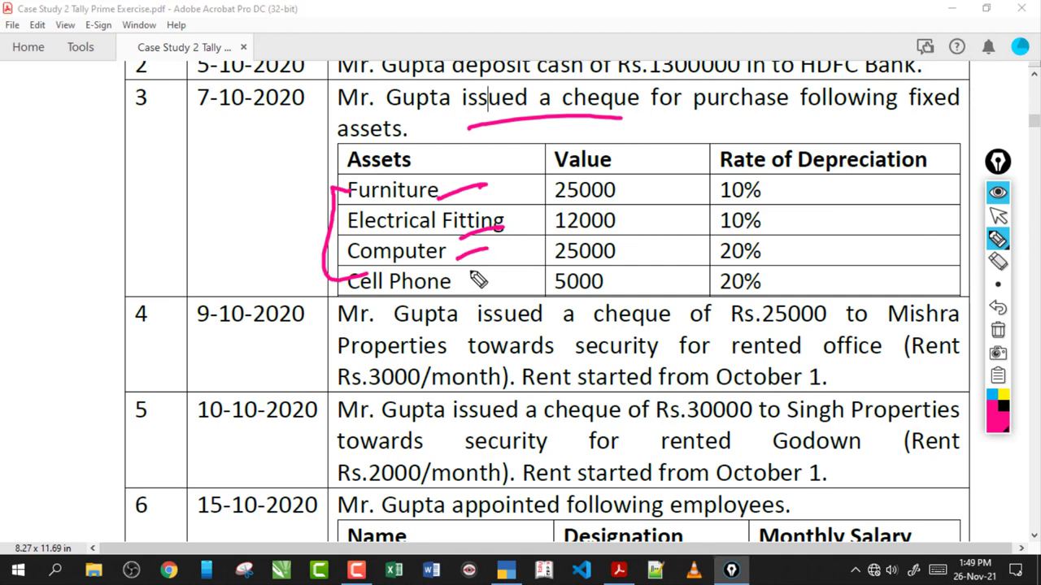
left_click_drag(457, 289, 478, 278)
left_click(775, 190)
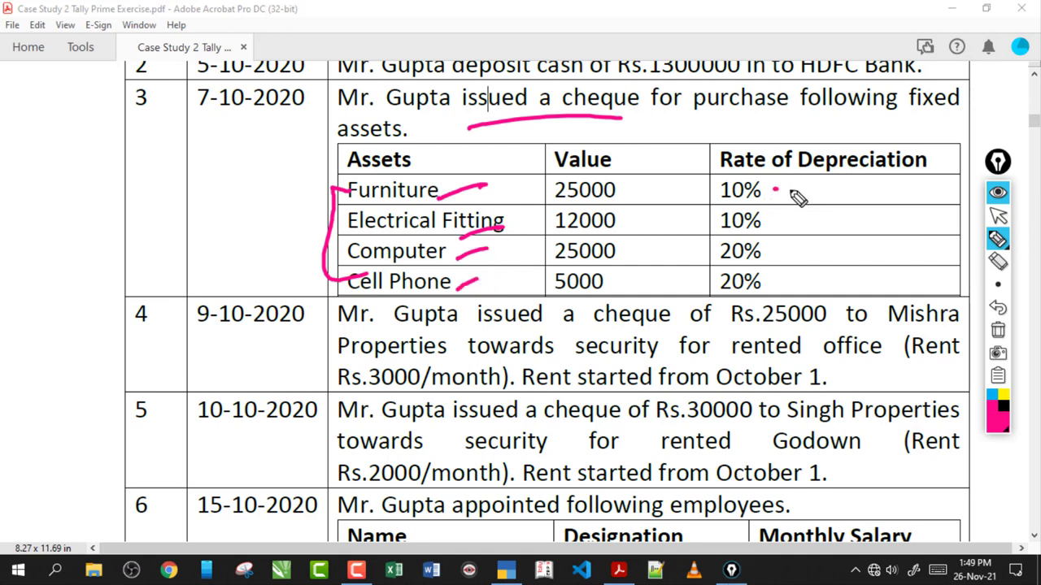
left_click(998, 330)
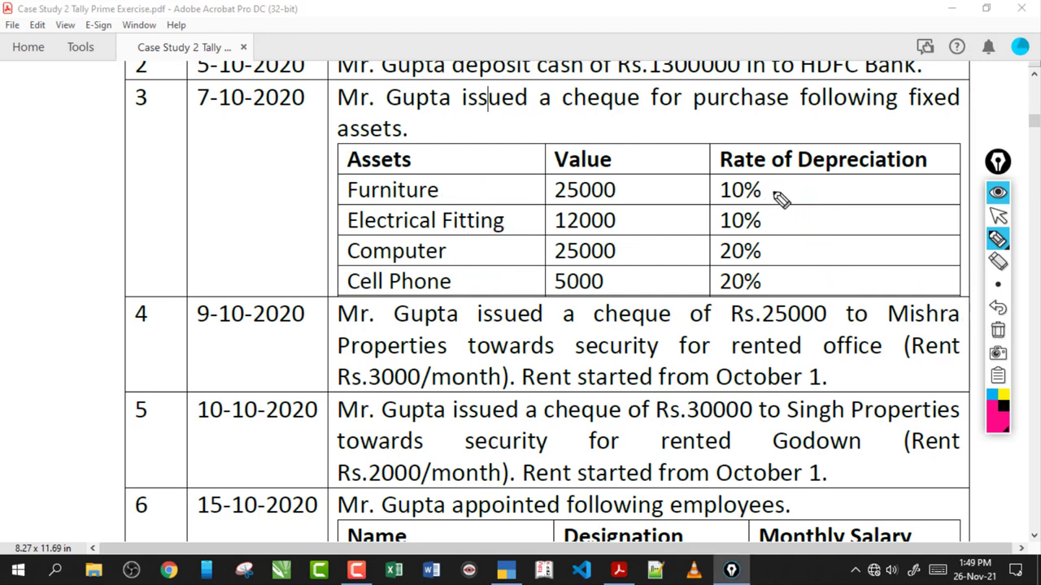
- Bracket the depreciation rates, circle the 7-10-2020 date and tick the asset rows, then clear the ink
mouse_move(765, 189)
left_mouse_down()
mouse_move(792, 213)
mouse_move(766, 282)
left_mouse_up()
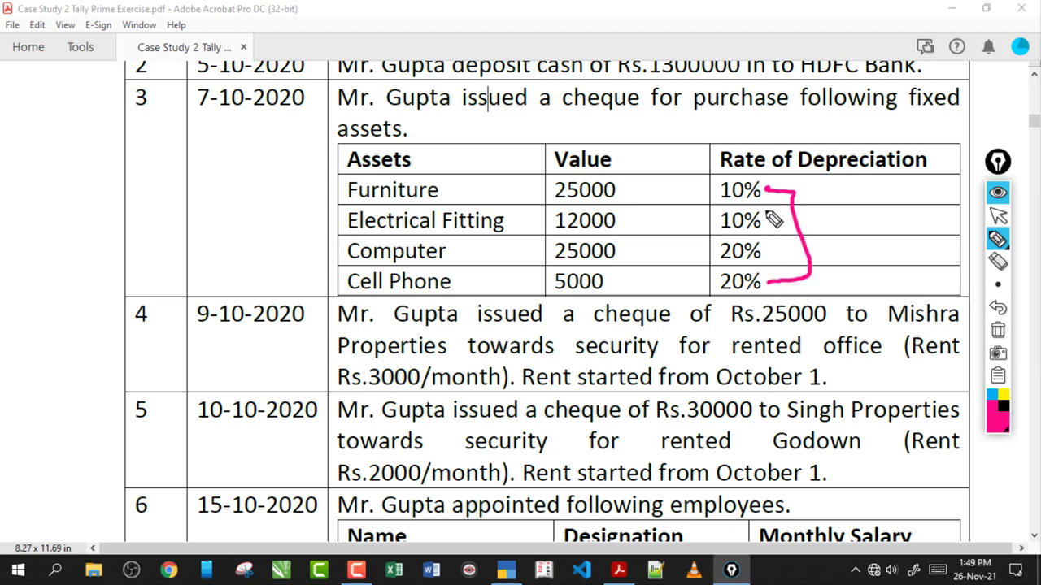
mouse_move(236, 91)
left_mouse_down()
mouse_move(268, 99)
mouse_move(429, 70)
mouse_move(193, 161)
left_mouse_up()
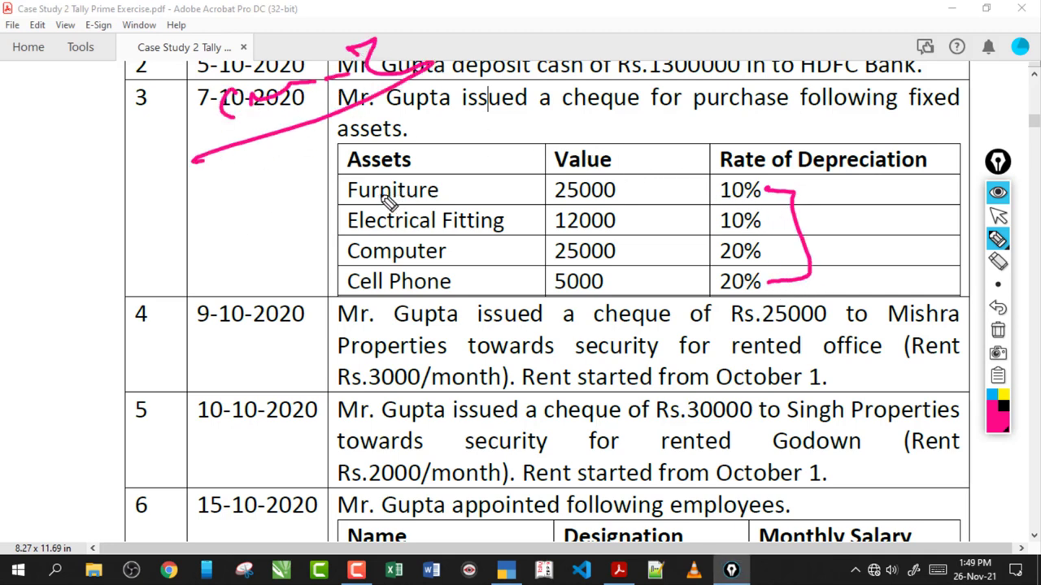
left_click_drag(303, 194, 348, 188)
left_click_drag(296, 226, 350, 214)
left_click(298, 249)
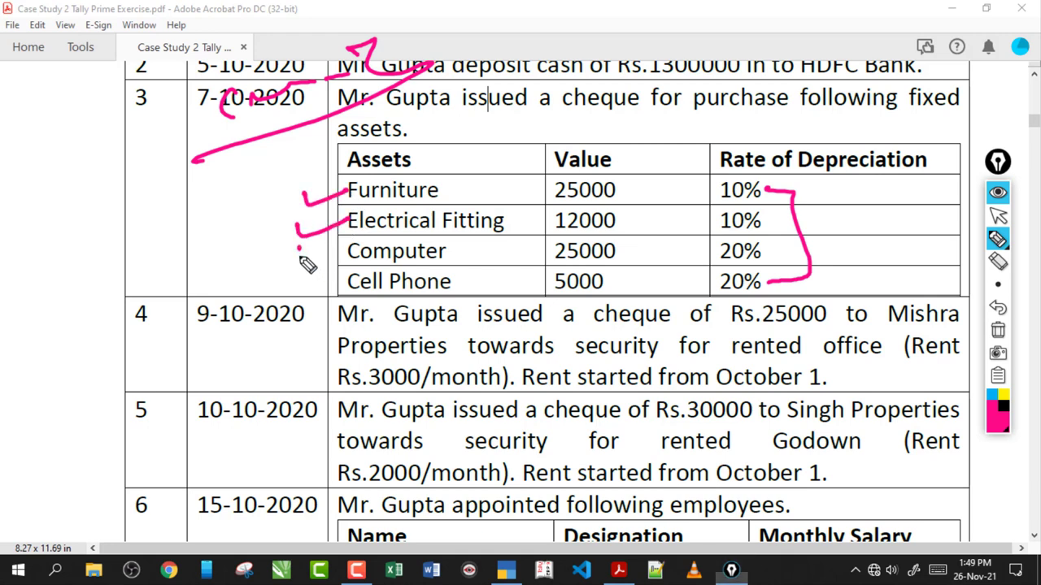
left_click_drag(300, 257, 350, 248)
mouse_move(300, 285)
left_mouse_down()
mouse_move(302, 296)
mouse_move(351, 278)
left_mouse_up()
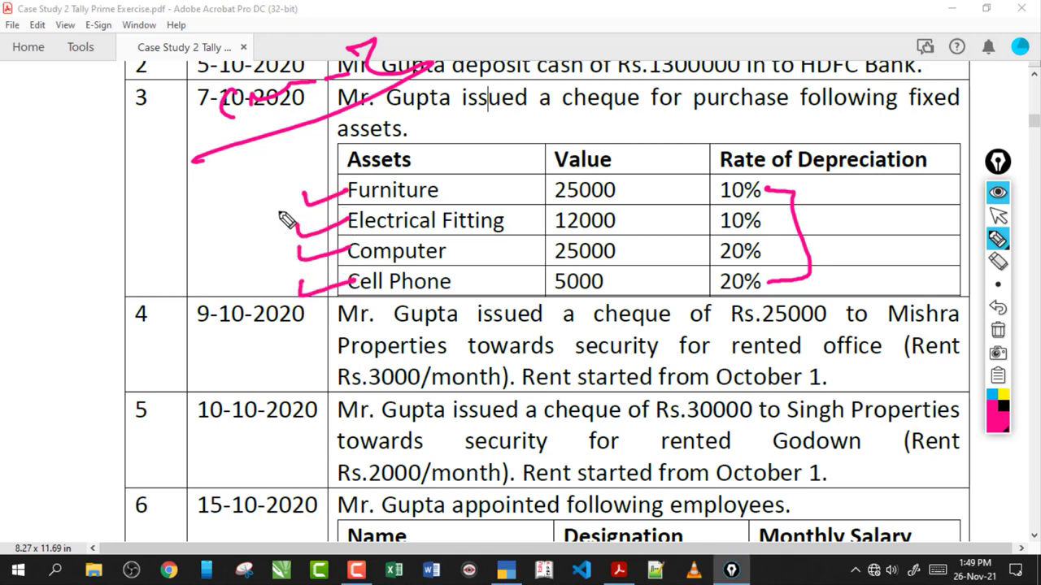
mouse_move(767, 175)
left_mouse_down()
mouse_move(673, 246)
mouse_move(690, 263)
left_mouse_up()
left_click(998, 330)
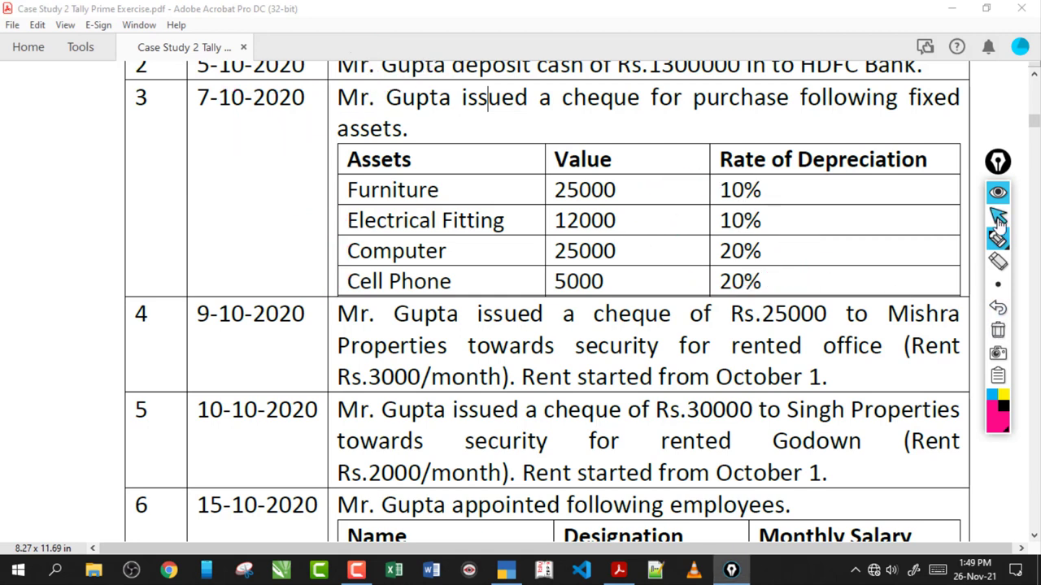
left_click(998, 218)
- Select the depreciation rates and cheque-purchase sentence, then return to TallyPrime
left_click(748, 186)
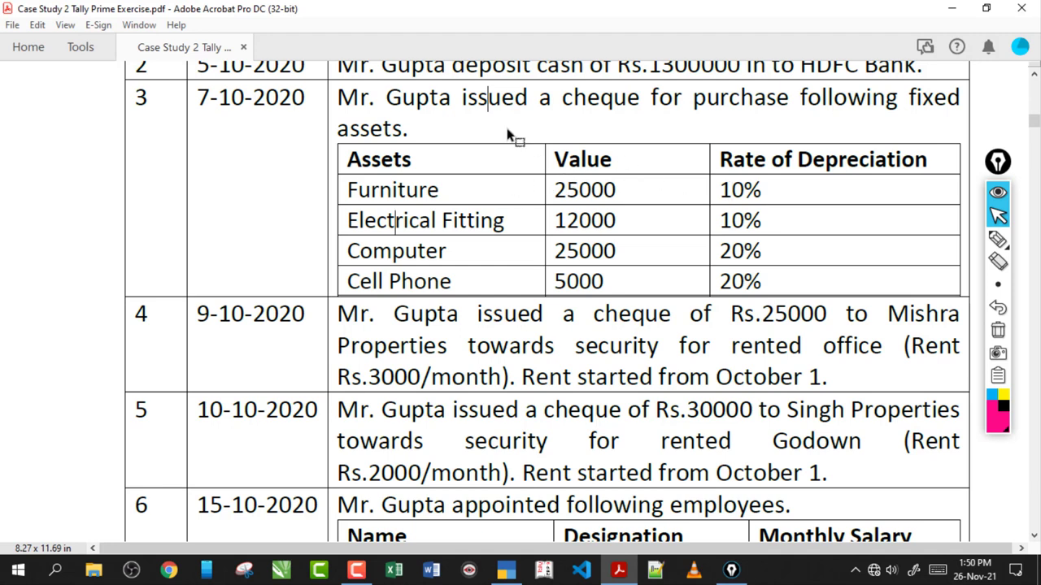
mouse_move(726, 189)
left_mouse_down()
mouse_move(744, 282)
mouse_move(723, 189)
left_mouse_up()
left_click_drag(385, 97, 790, 99)
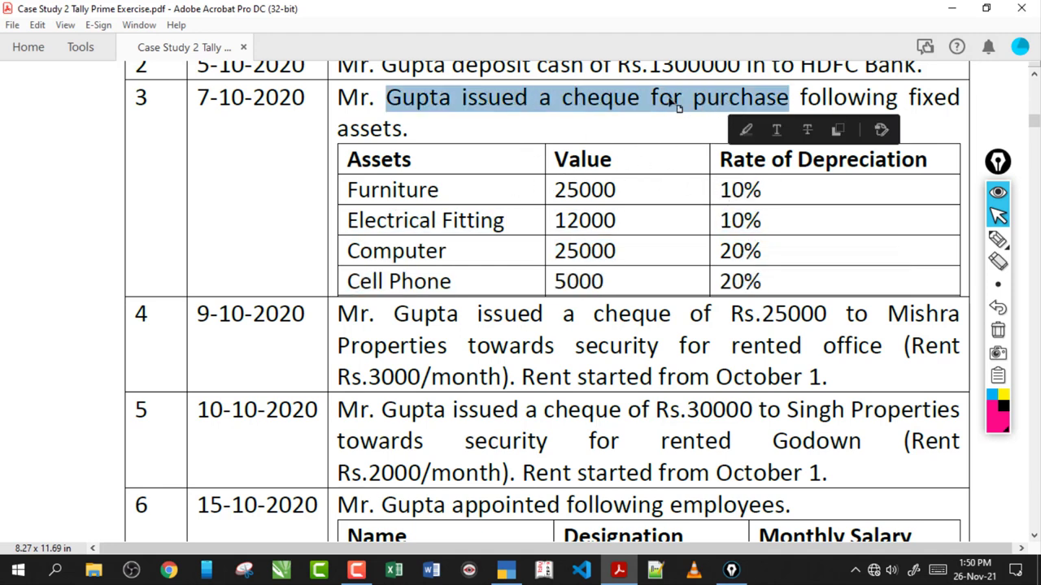
left_click(671, 98)
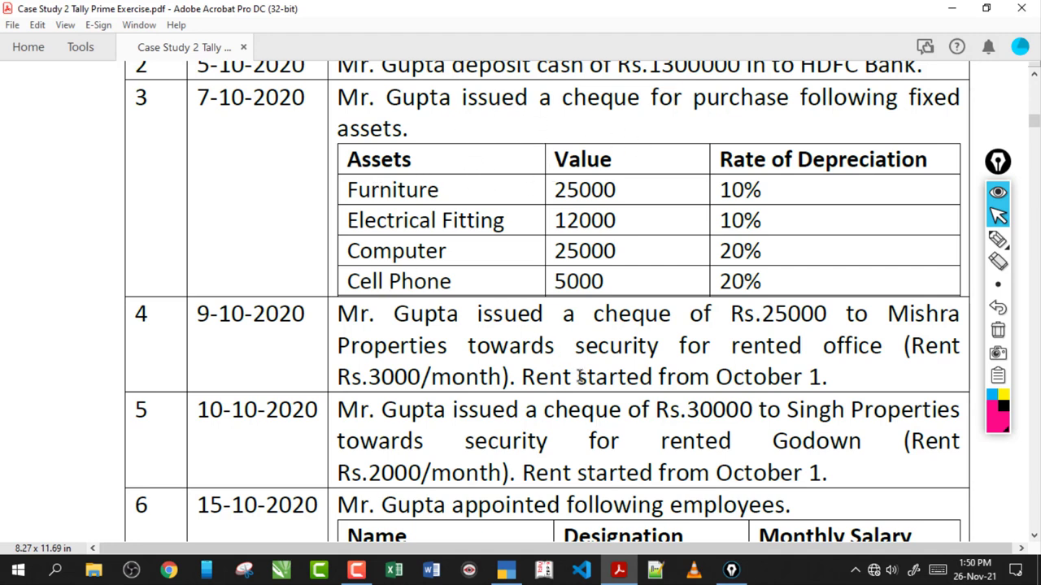
left_click(506, 569)
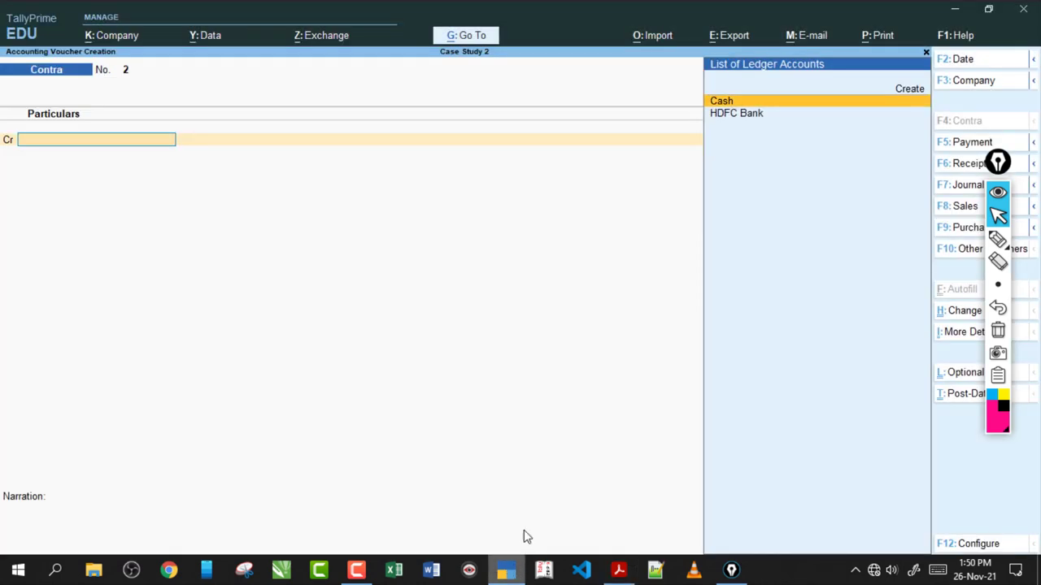
- Switch to a Payment voucher and create the Furniture ledger under Fixed Assets with GST Not Applicable
key("F5")
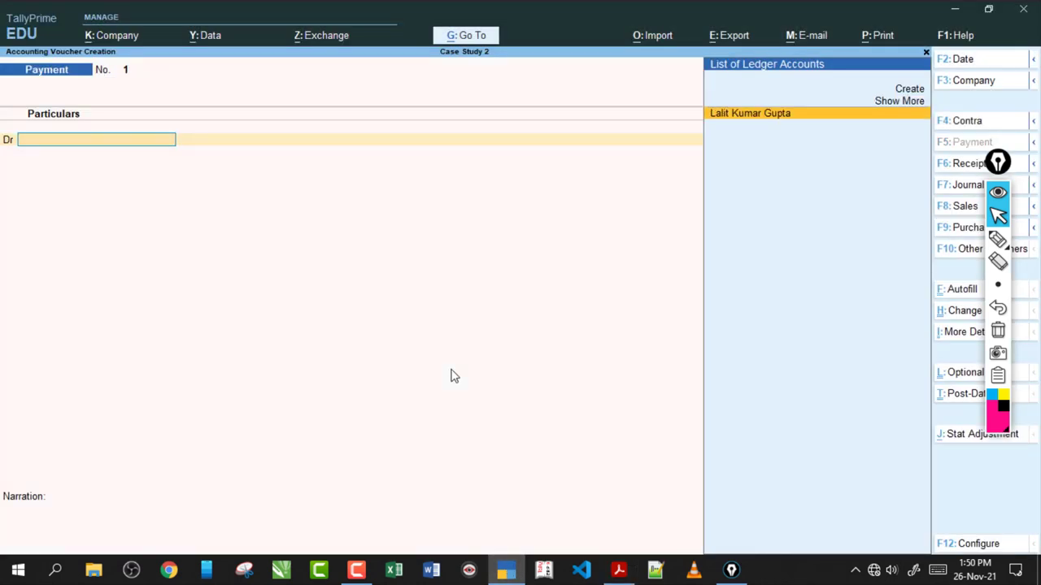
left_click(618, 569)
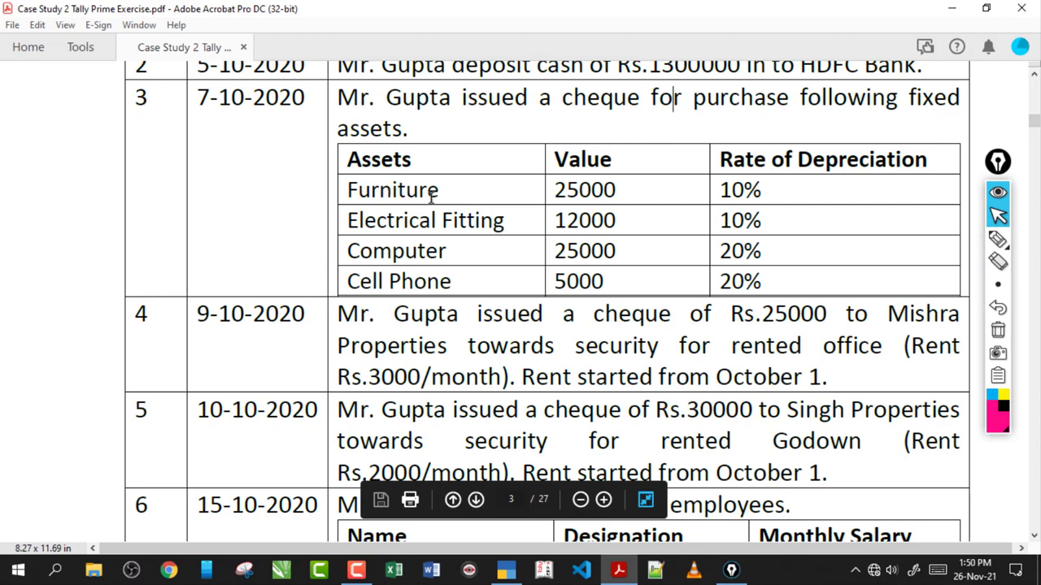
left_click_drag(437, 191, 359, 195)
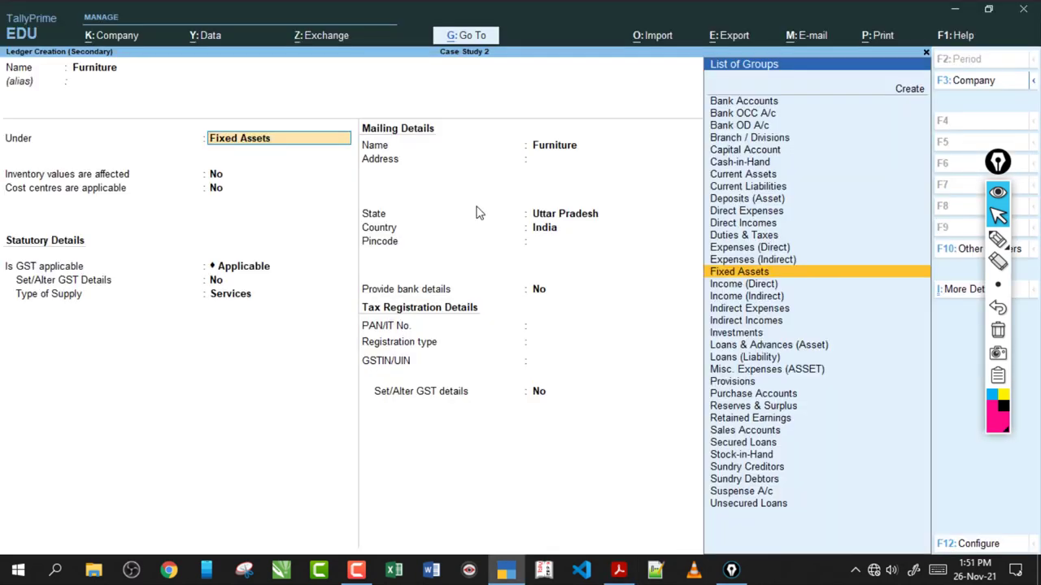
key("Return")
key("Return")
key("Return")
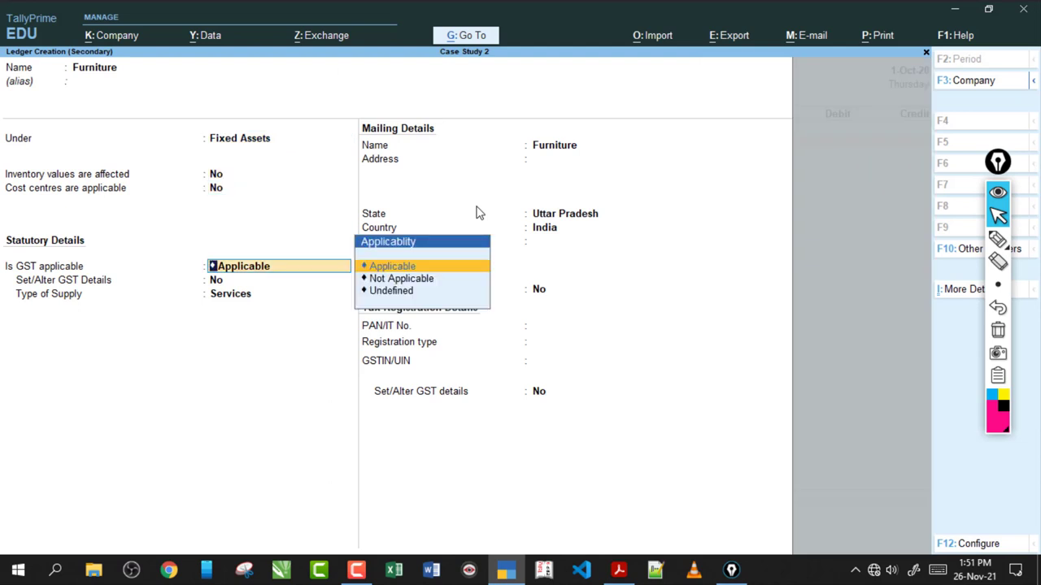
key("Down")
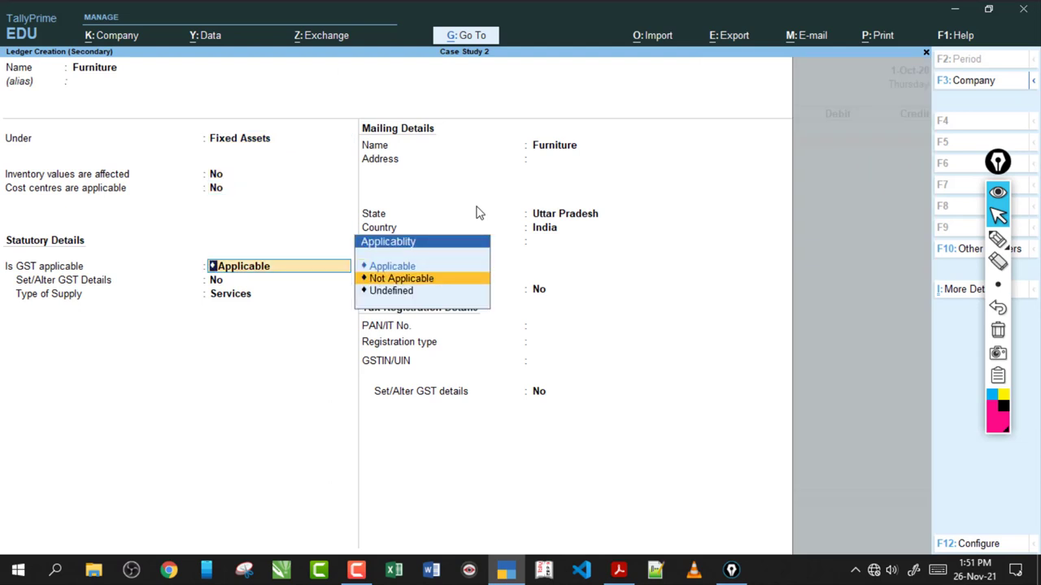
key("Return")
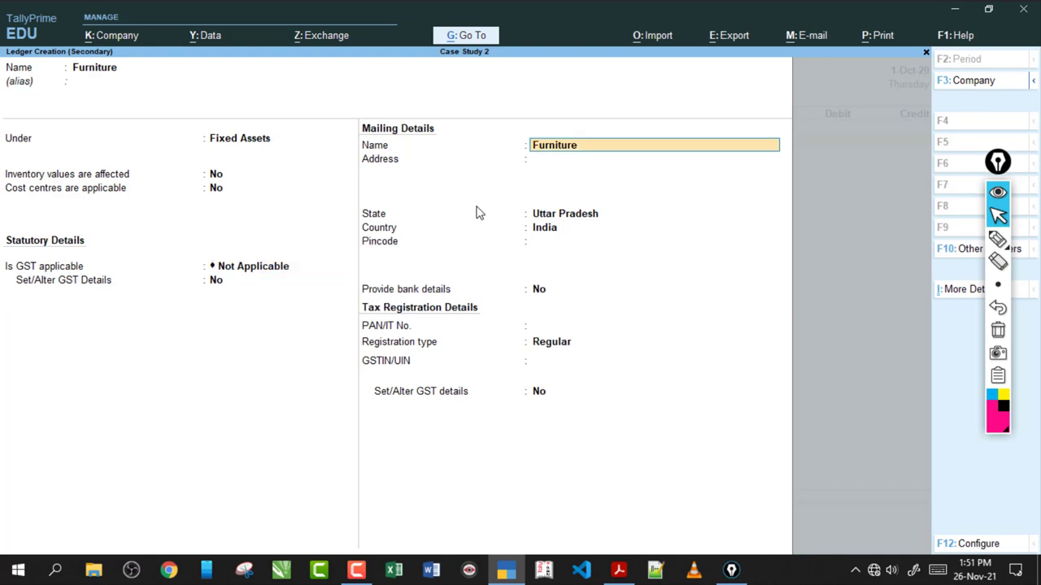
left_click(997, 238)
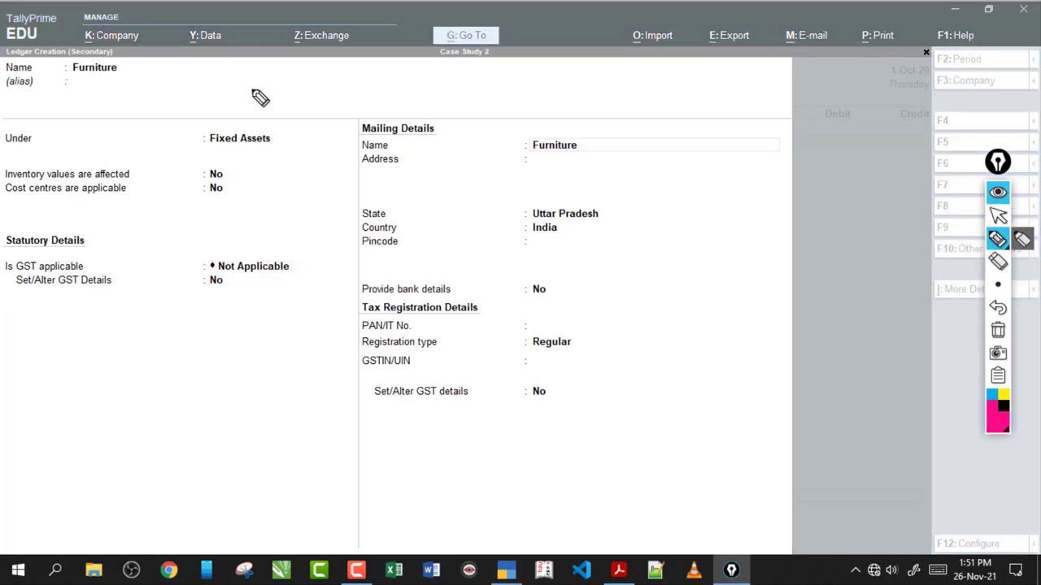
left_click_drag(68, 88, 86, 83)
mouse_move(167, 58)
left_mouse_down()
mouse_move(211, 31)
mouse_move(248, 57)
mouse_move(346, 37)
left_mouse_up()
mouse_move(154, 266)
left_mouse_down()
mouse_move(204, 264)
mouse_move(213, 254)
mouse_move(260, 307)
left_mouse_up()
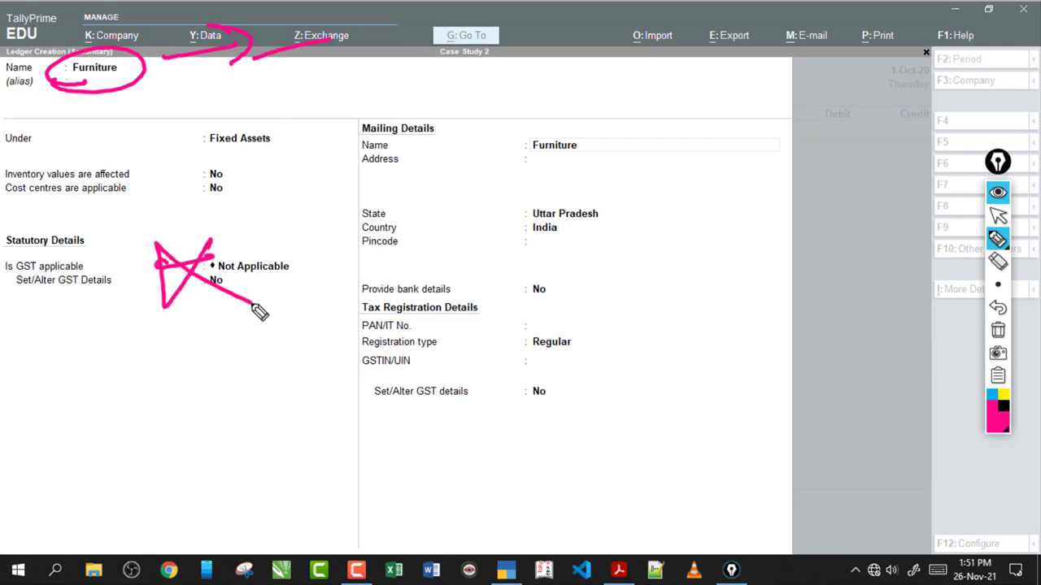
left_click(998, 330)
left_click_drag(168, 244, 242, 318)
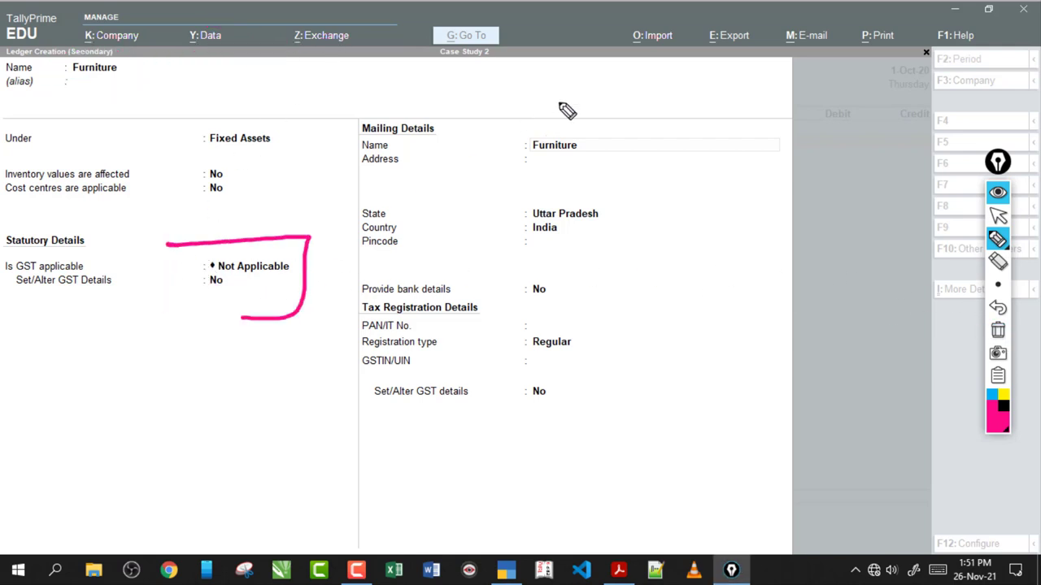
mouse_move(565, 102)
left_mouse_down()
mouse_move(582, 84)
mouse_move(619, 98)
left_mouse_up()
mouse_move(688, 152)
left_mouse_down()
mouse_move(659, 167)
mouse_move(650, 209)
left_mouse_up()
left_click_drag(548, 116, 562, 112)
left_click_drag(691, 140, 688, 136)
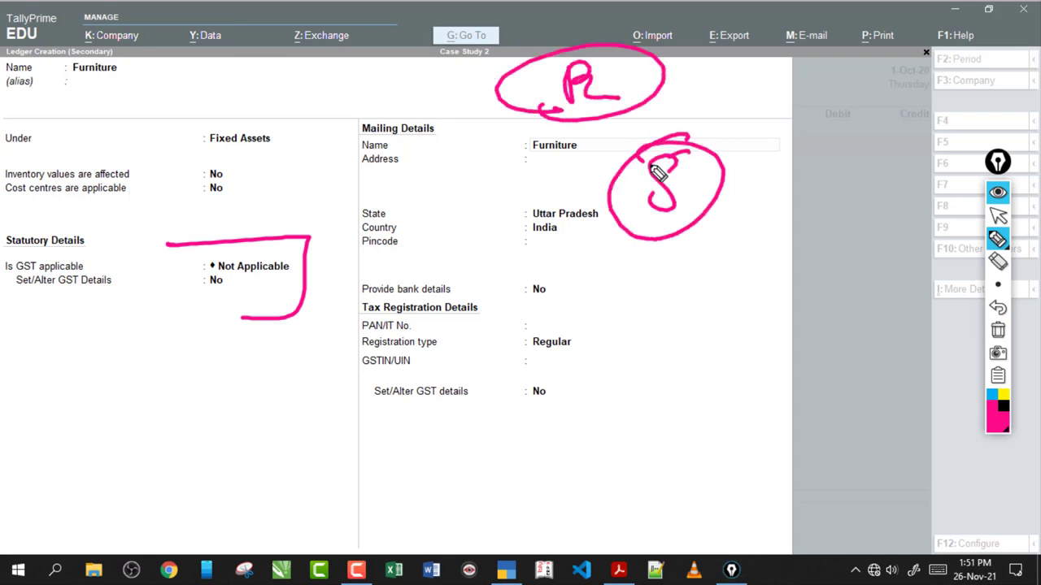
mouse_move(614, 144)
left_mouse_down()
mouse_move(623, 139)
mouse_move(599, 154)
mouse_move(599, 128)
left_mouse_up()
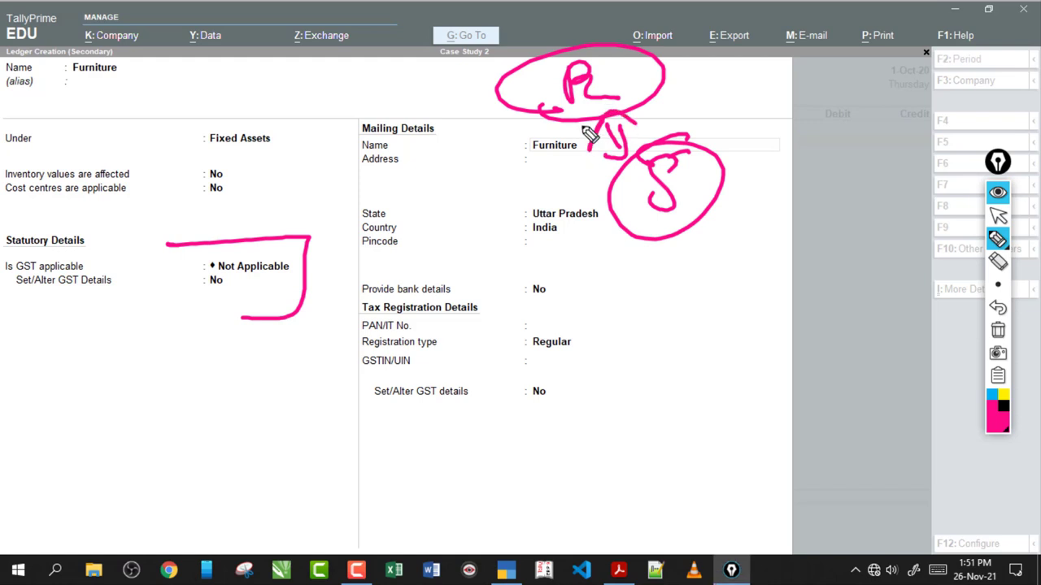
left_click_drag(485, 136, 557, 147)
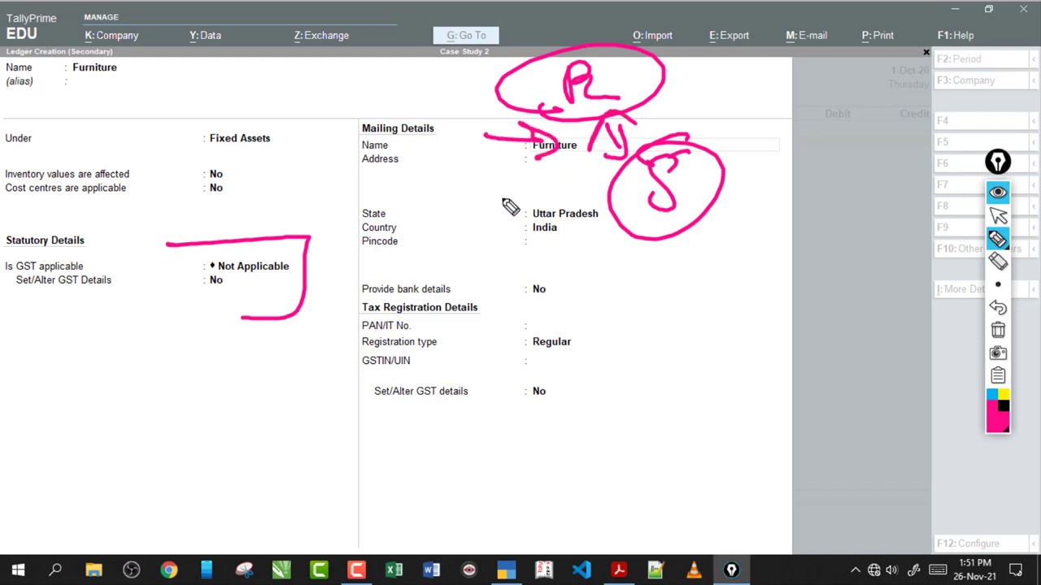
left_click_drag(498, 175, 546, 179)
left_click_drag(233, 290, 239, 307)
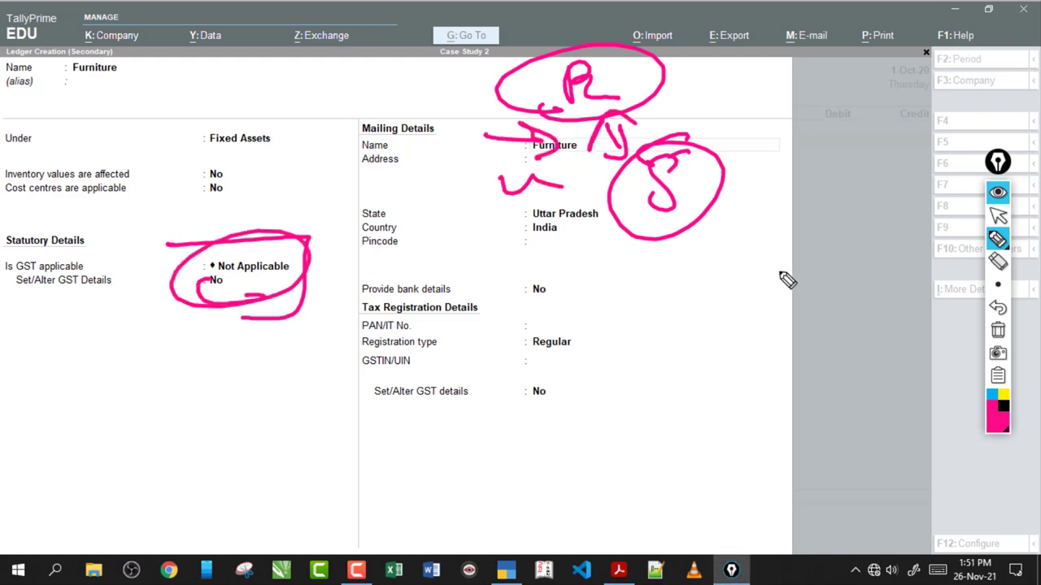
left_click(998, 331)
mouse_move(81, 96)
left_mouse_down()
mouse_move(88, 44)
mouse_move(122, 87)
left_mouse_up()
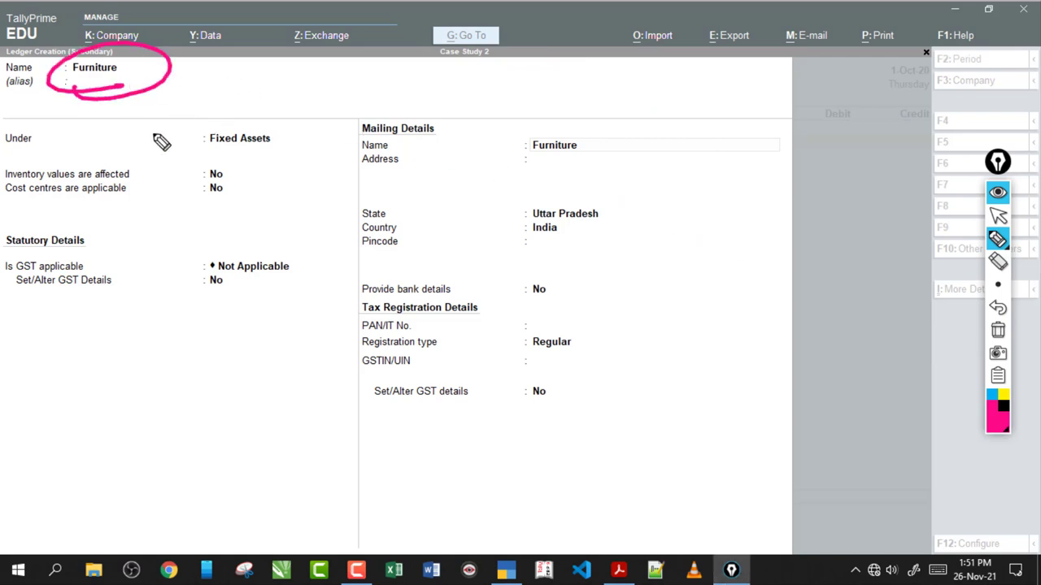
mouse_move(73, 141)
left_mouse_down()
mouse_move(132, 161)
mouse_move(49, 98)
mouse_move(181, 130)
left_mouse_up()
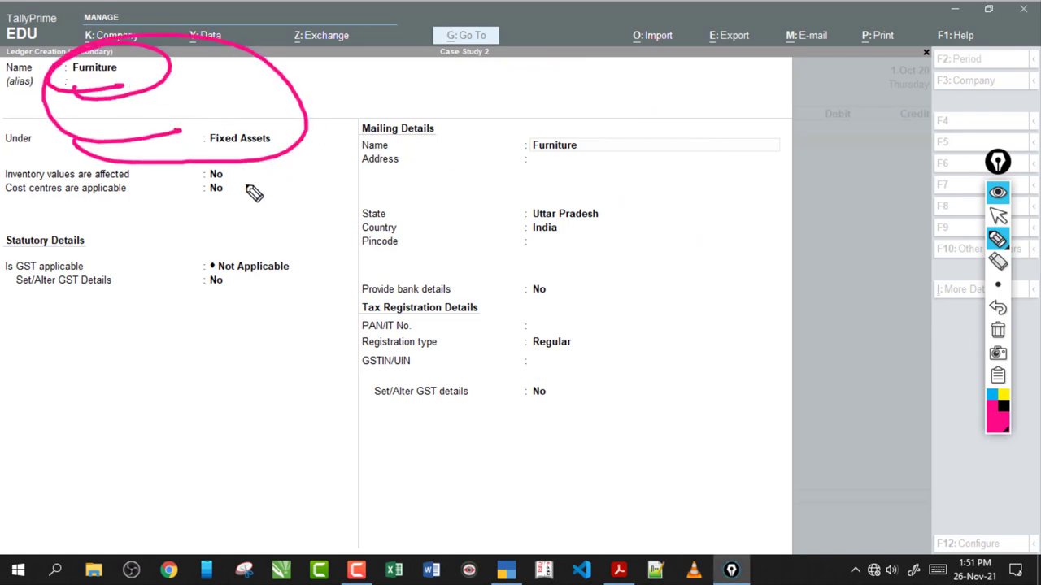
mouse_move(195, 273)
left_mouse_down()
mouse_move(198, 259)
mouse_move(192, 275)
left_mouse_up()
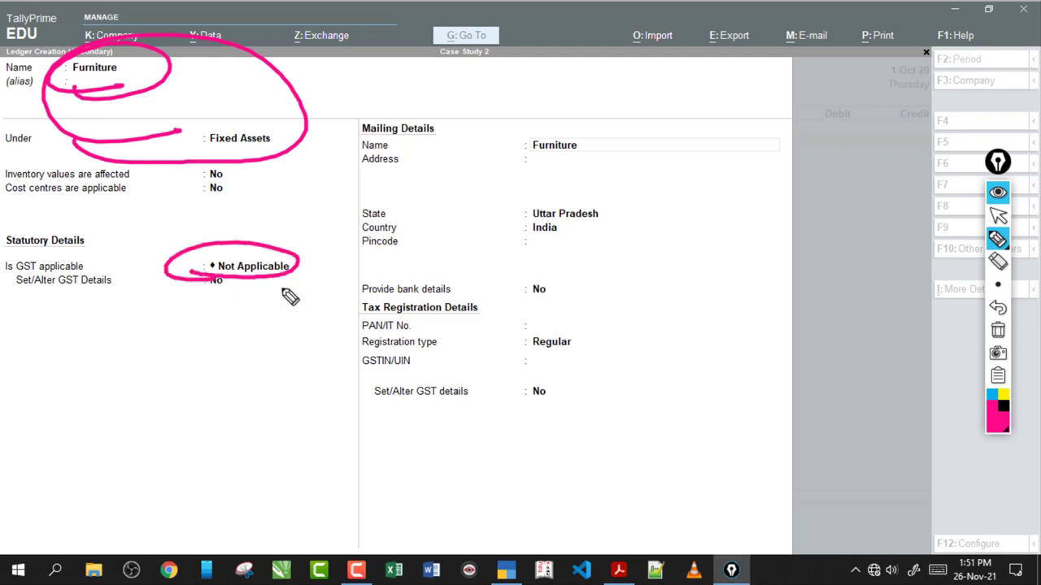
left_click_drag(312, 256, 295, 278)
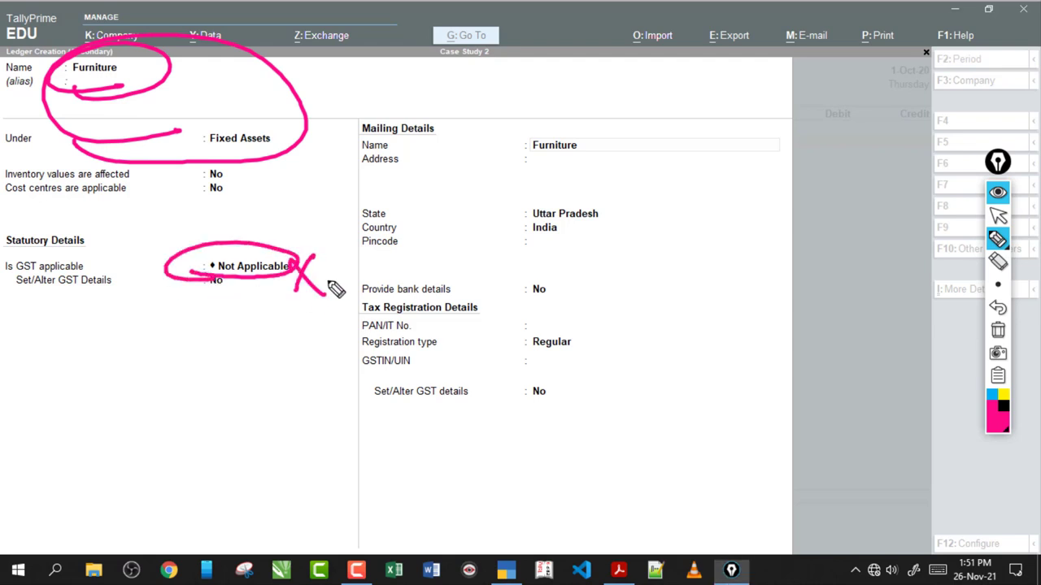
left_click(997, 330)
left_click(997, 215)
left_click(262, 274)
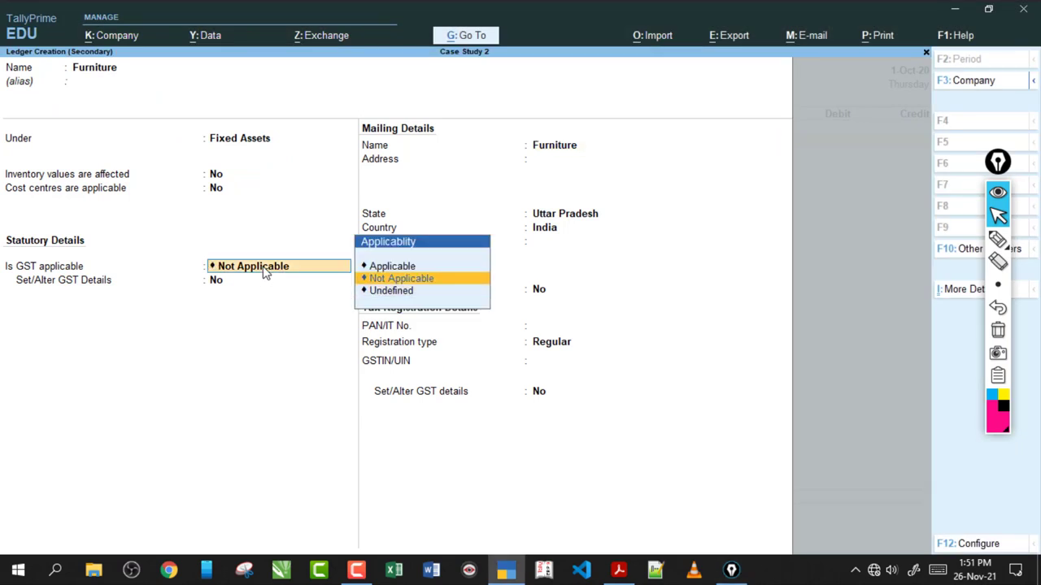
- Keep the Furniture ledger's GST Not Applicable and accept Regular as its registration type
key("Return")
key("Return")
key("Return")
key("Return")
key("Return")
key("Return")
key("Return")
key("Return")
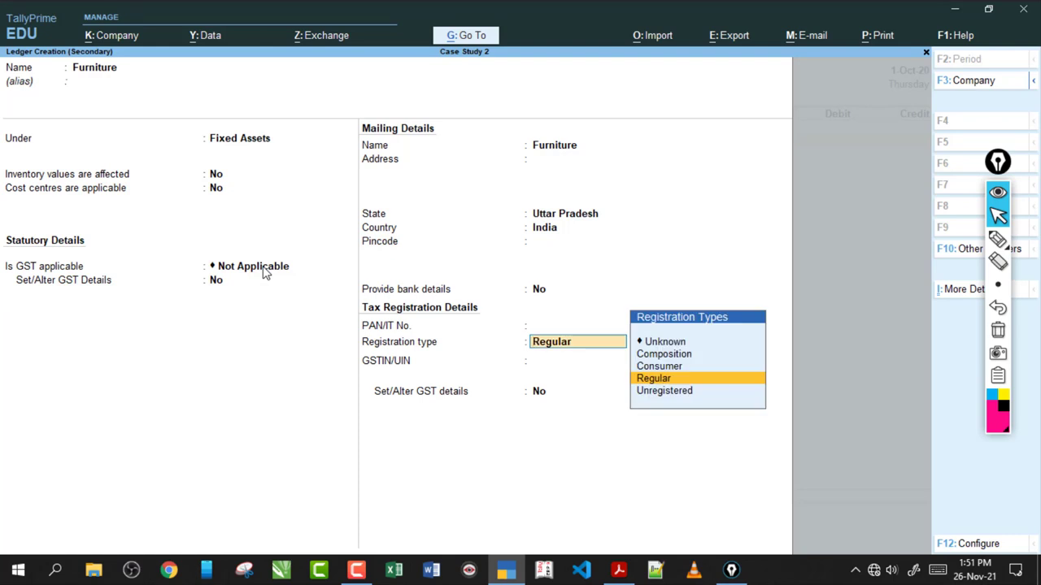
key("Return")
key("Return")
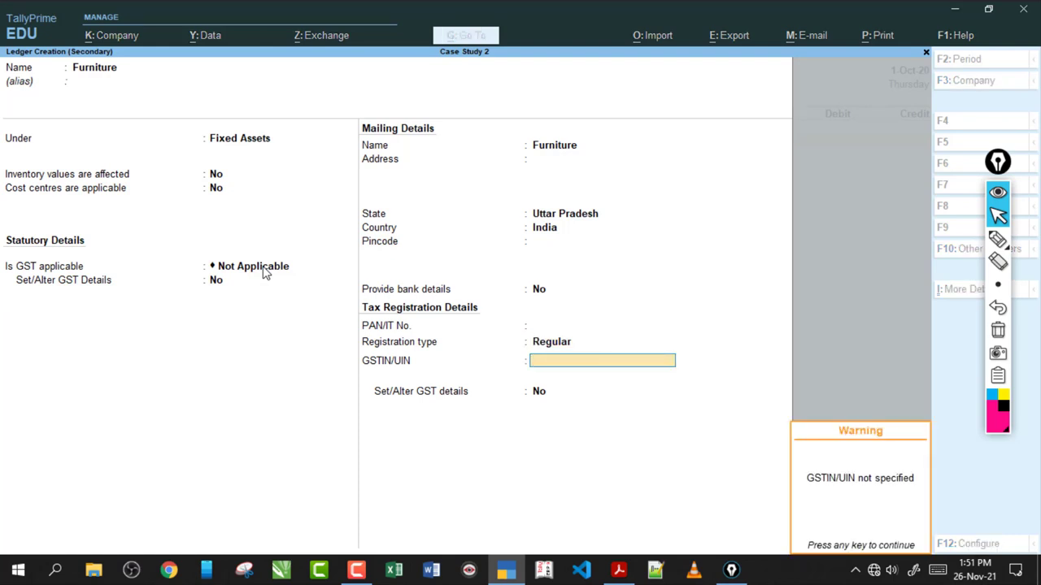
key("Return")
key("Return")
key("Return")
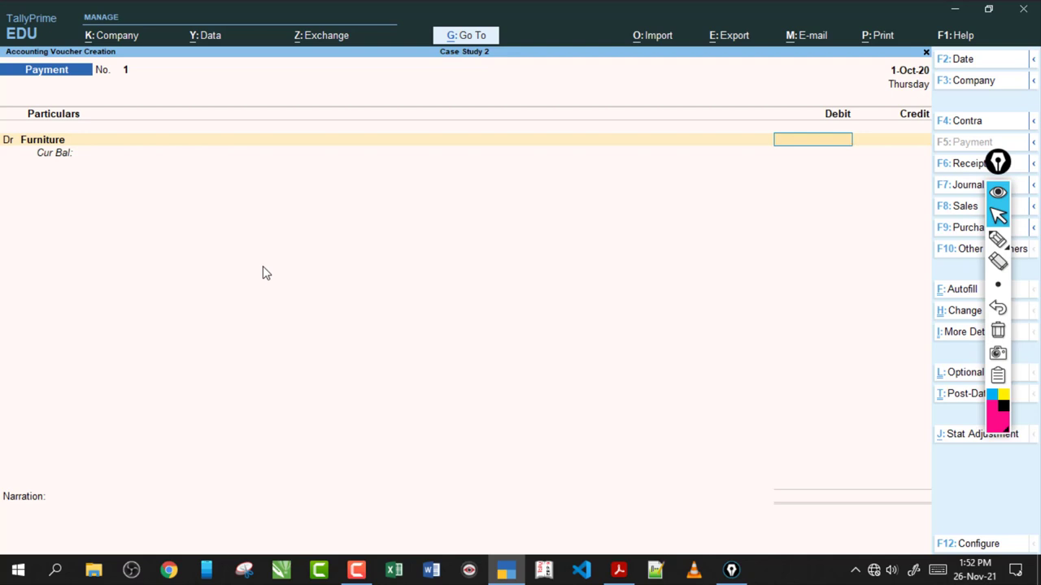
- Add a debit line and create a new ledger named 'Electrical Fitting', copying the name from the exercise PDF
left_click(618, 569)
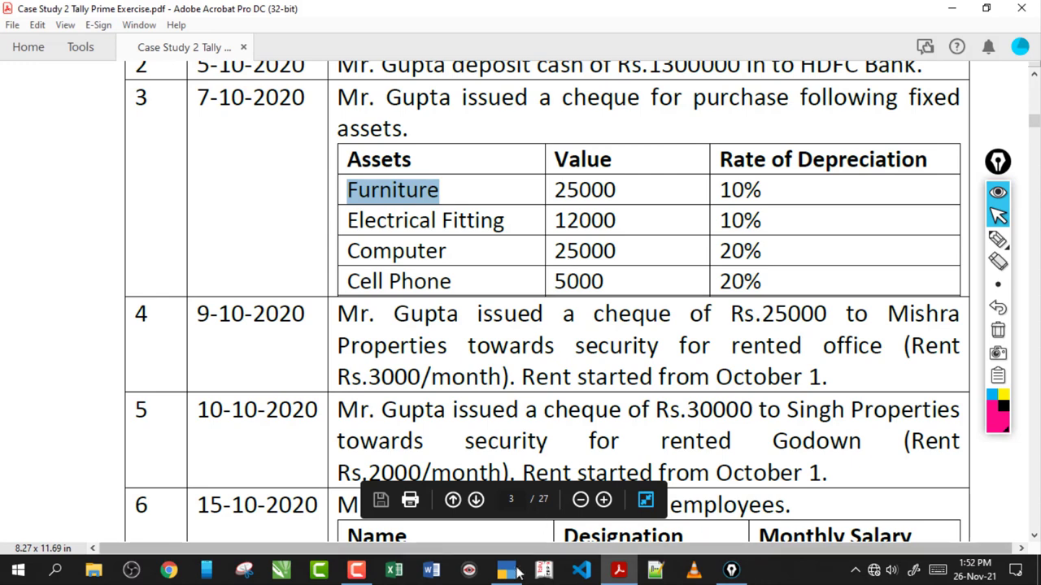
left_click(506, 569)
key("d")
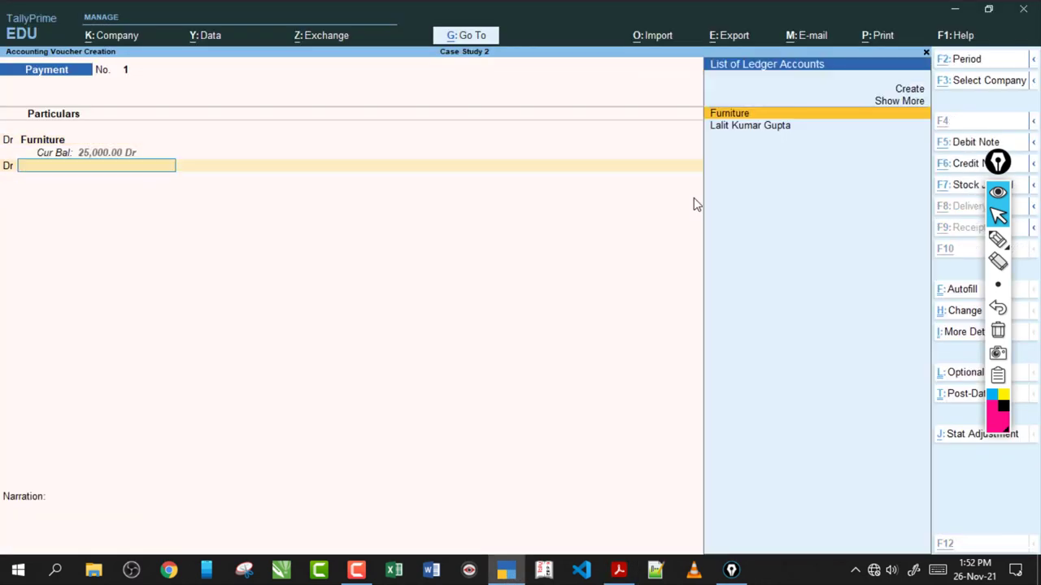
key("alt+c")
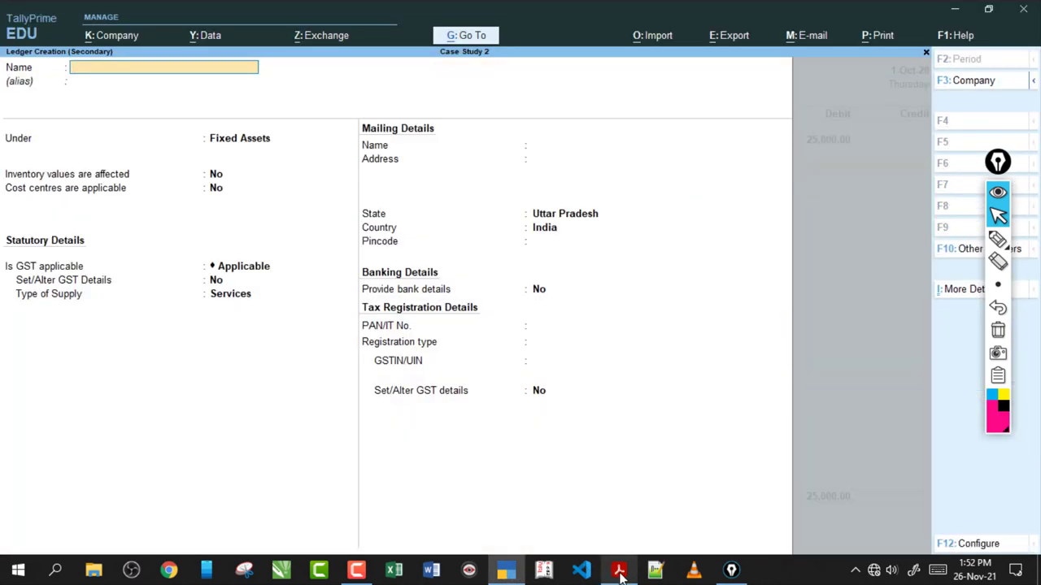
left_click(618, 569)
left_click_drag(347, 222, 506, 235)
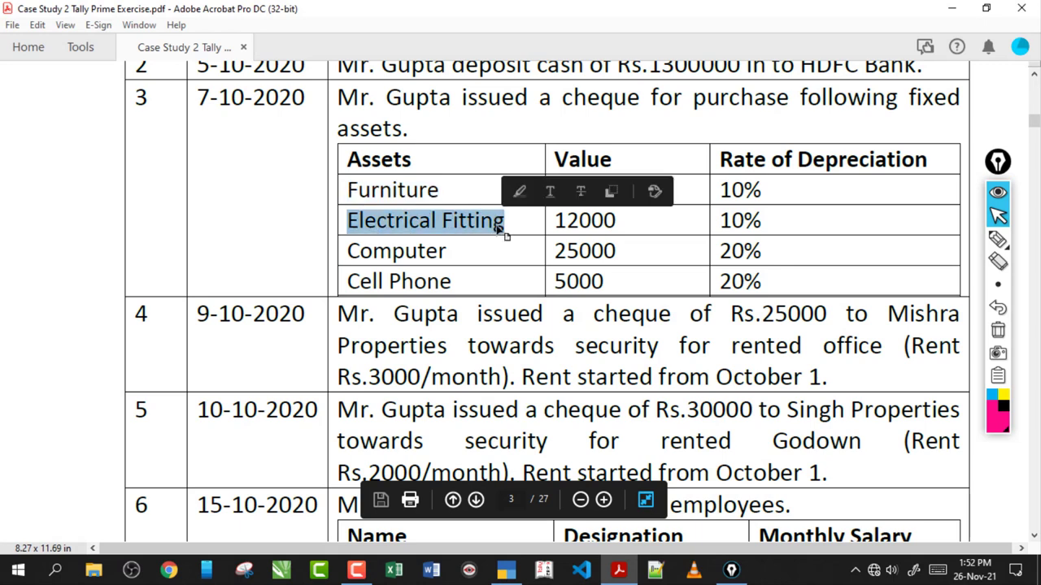
left_click(506, 570)
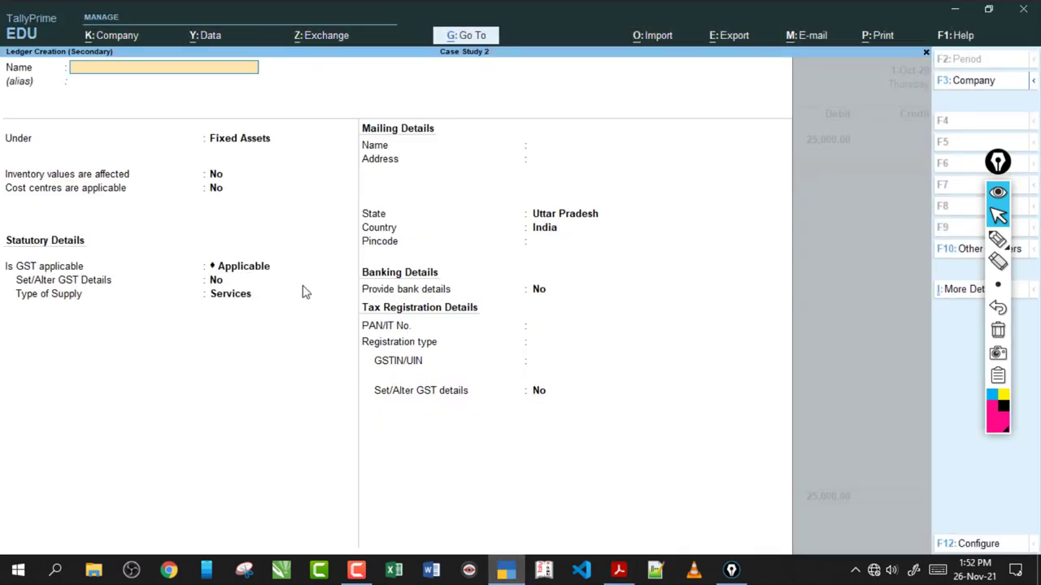
key("ctrl+alt+v")
- Set Electrical Fitting's GST applicability to Not Applicable and save the ledger
key("Return")
key("Return")
key("Return")
key("Return")
key("Return")
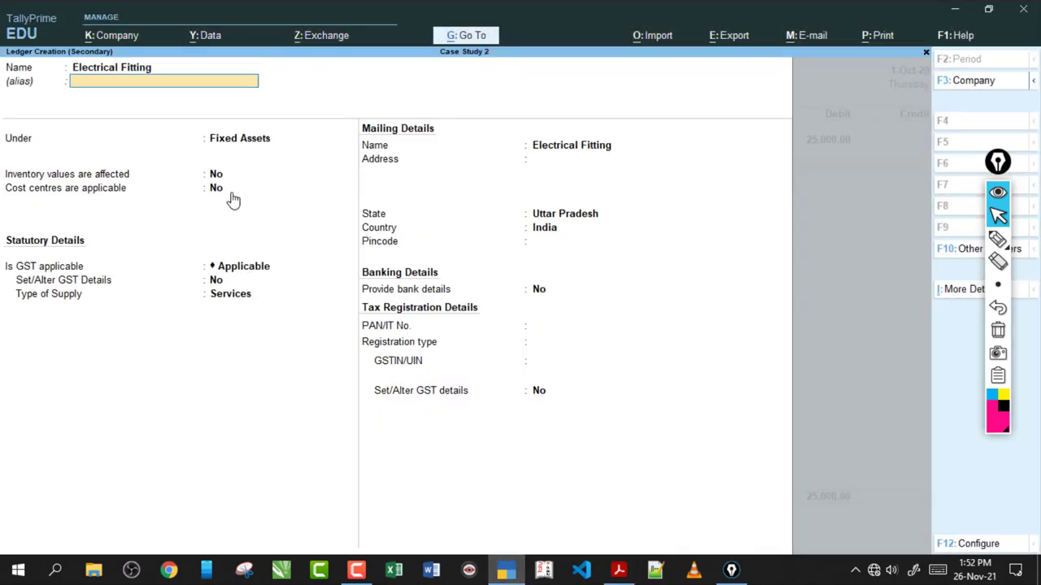
type("No")
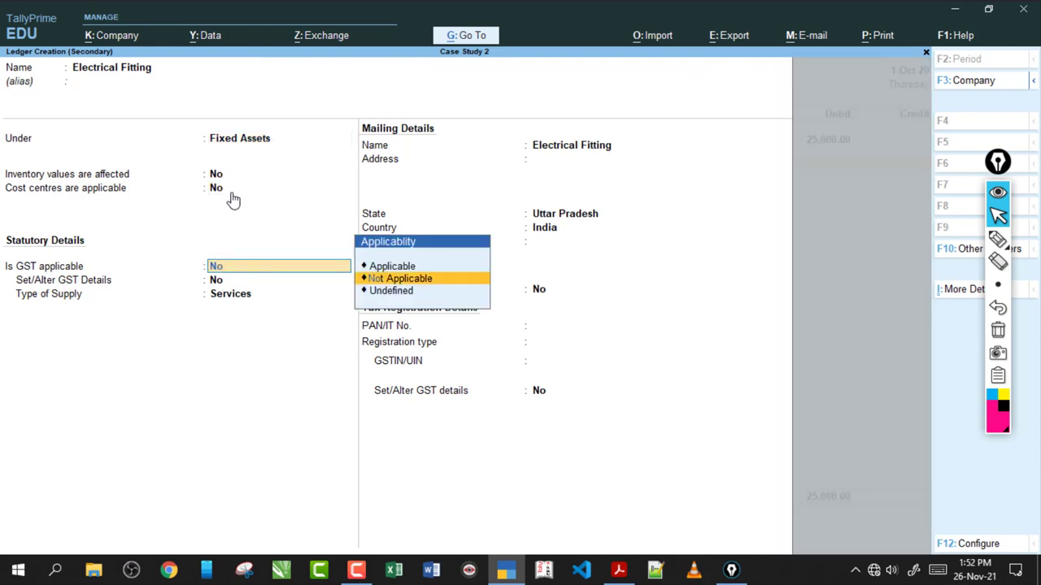
key("Return")
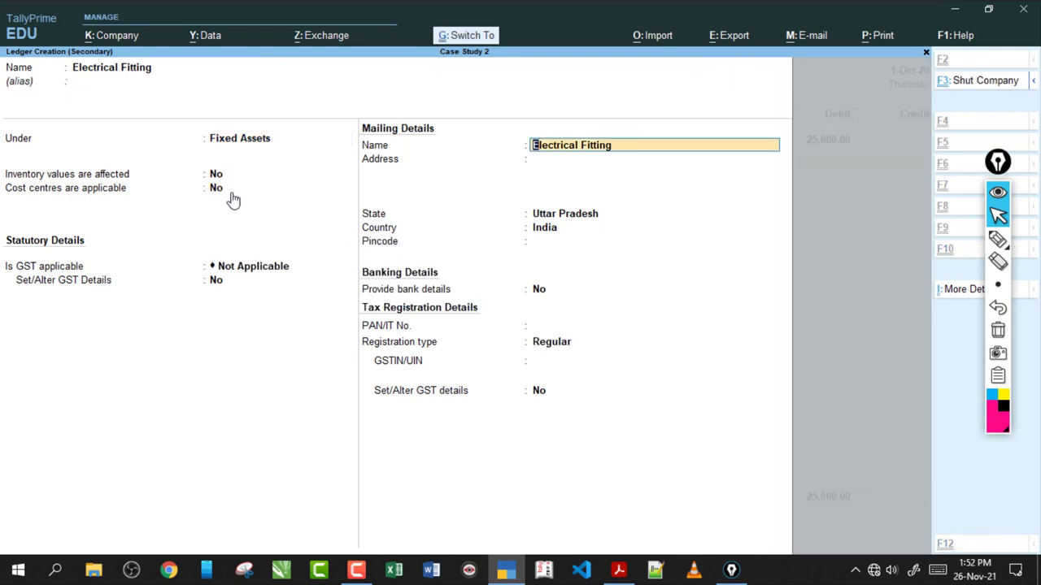
key("ctrl+a")
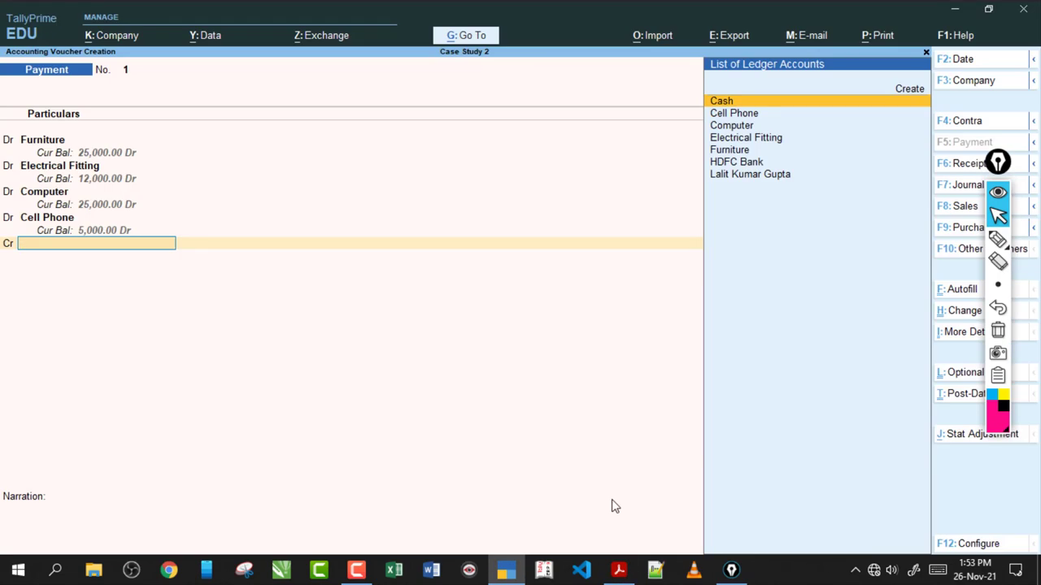
- Credit HDFC Bank 67,000 and save Payment voucher No. 1, then check the exercise PDF
type("Hdf")
key("Return")
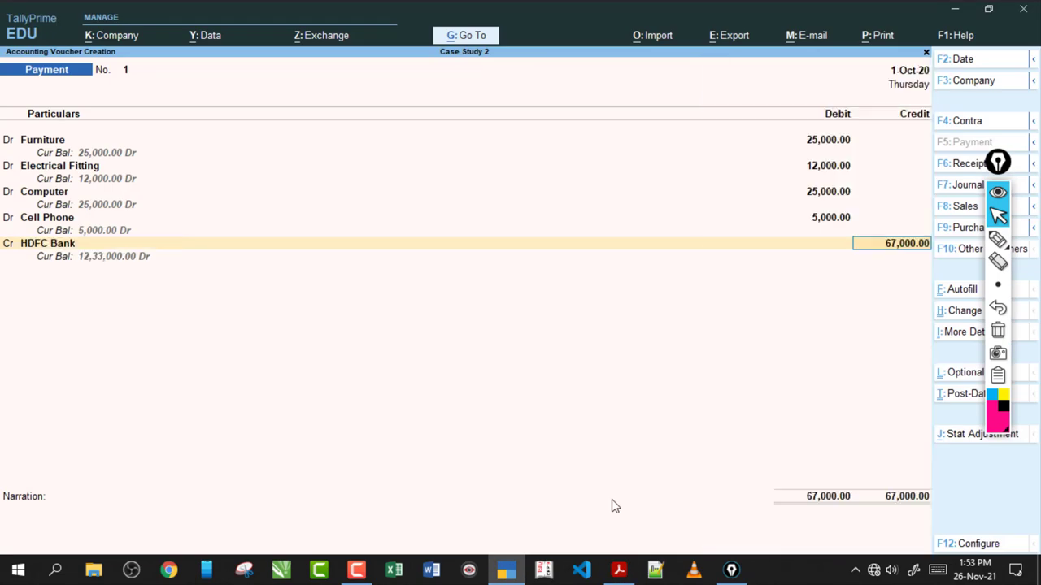
key("ctrl")
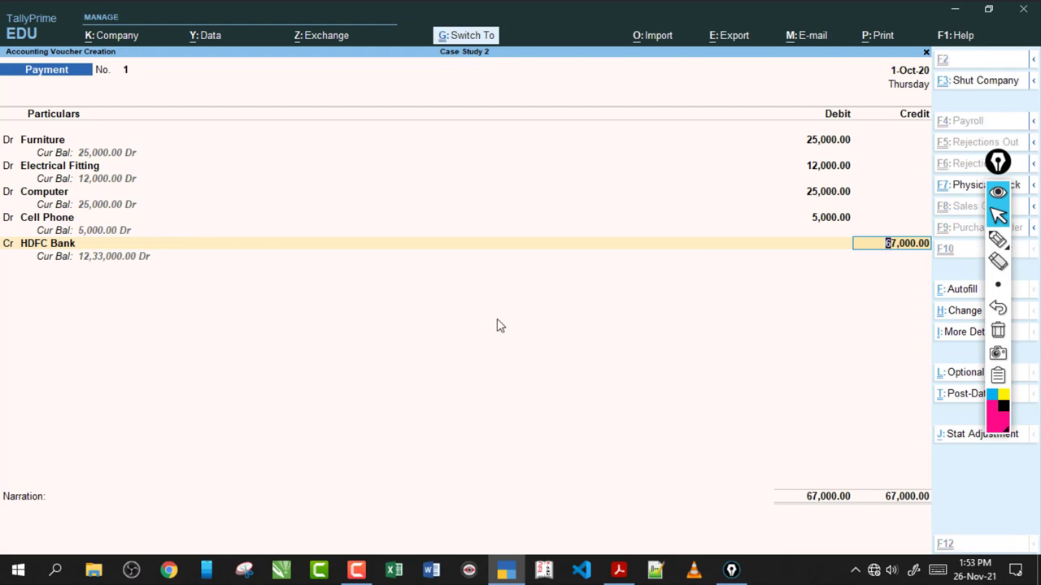
key("ctrl+a")
left_click(618, 570)
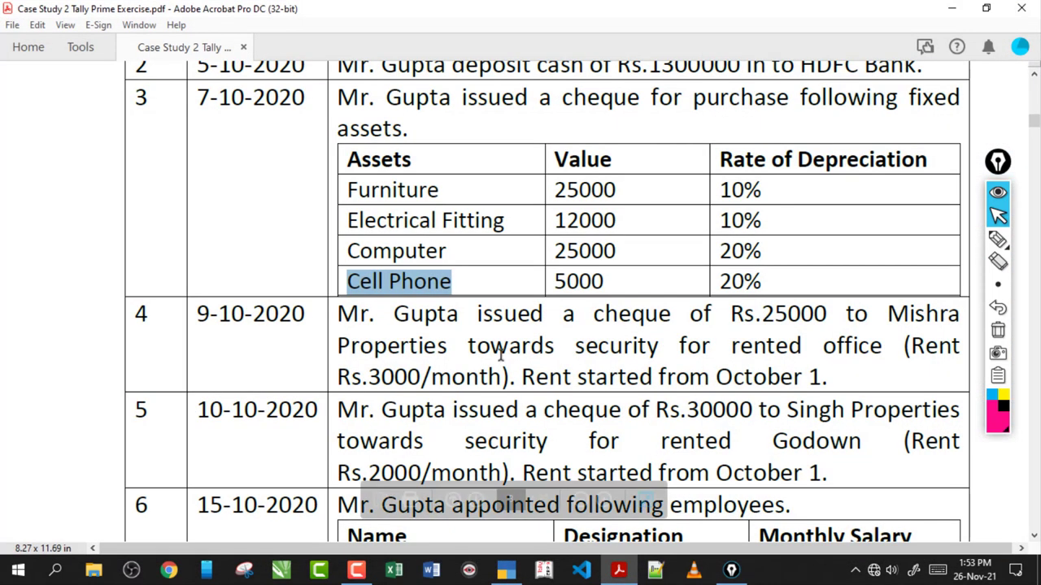
left_click(492, 331)
scroll(494, 329, "down", 3)
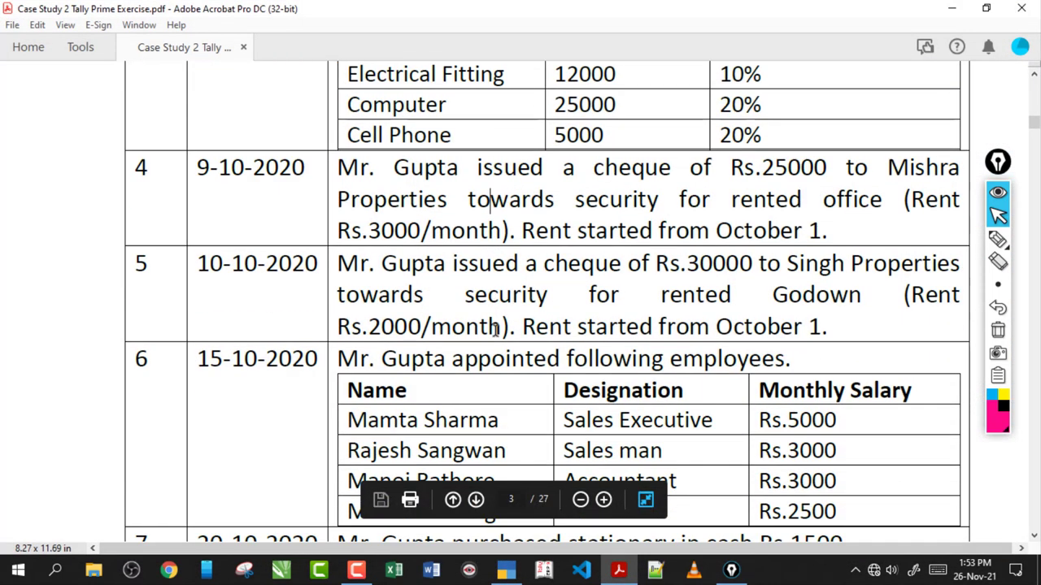
double_click(426, 166)
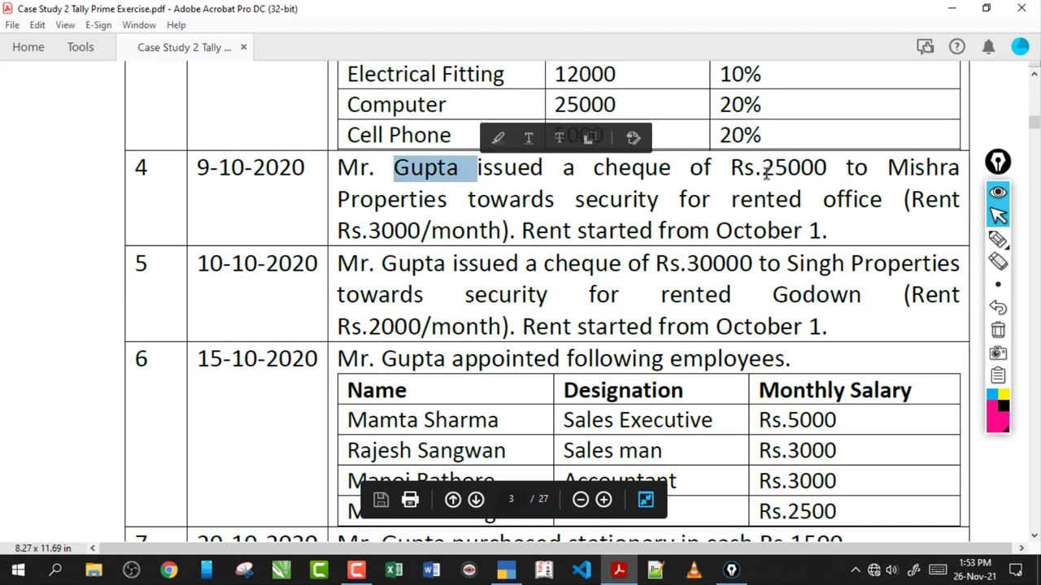
left_click_drag(756, 168, 827, 168)
left_click(467, 203)
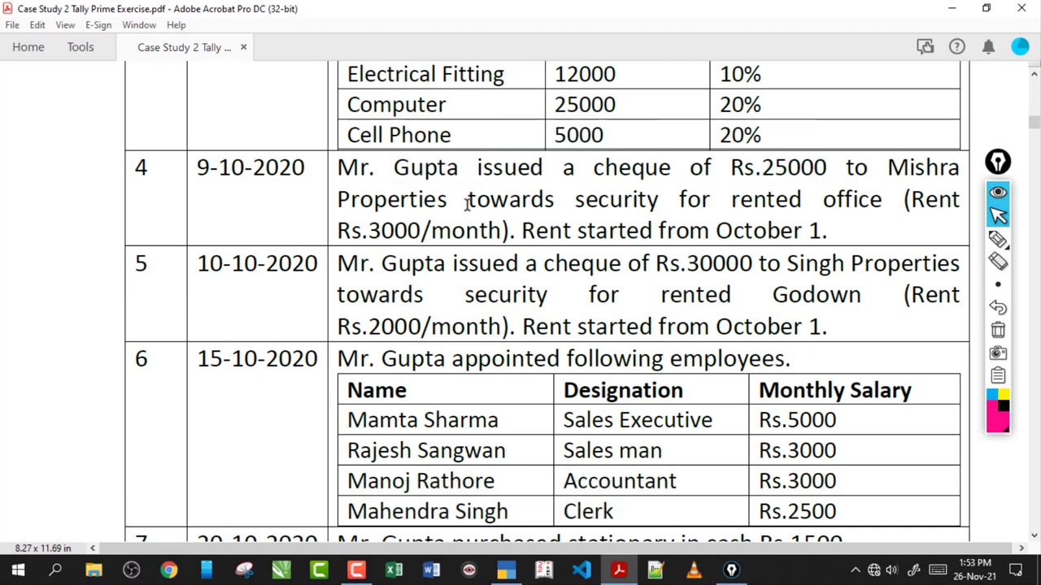
left_click_drag(364, 230, 510, 231)
left_click(504, 199)
left_click_drag(881, 200, 393, 167)
left_click(638, 201)
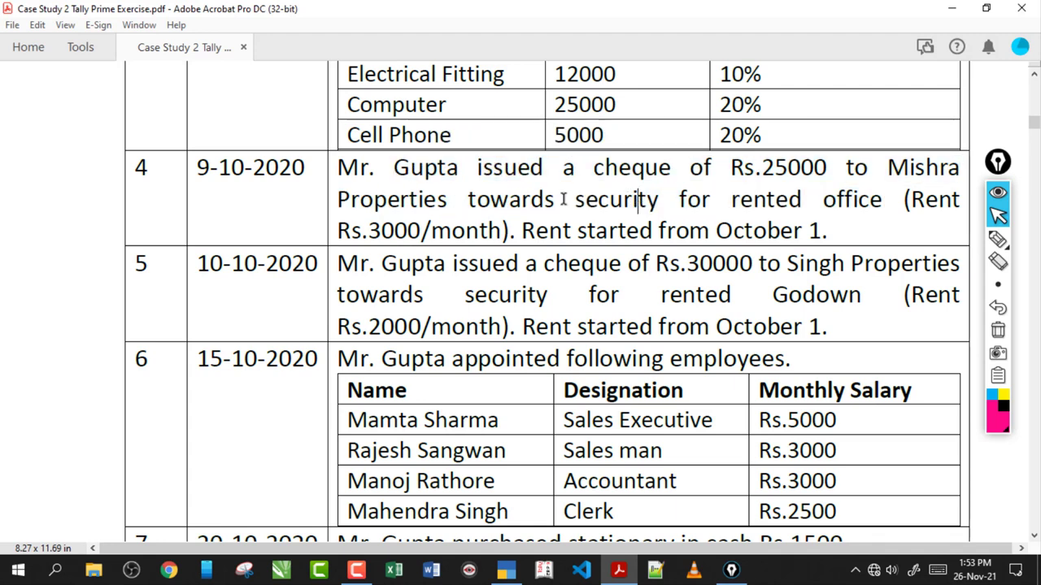
left_click_drag(563, 199, 783, 211)
left_click(781, 210)
left_click_drag(571, 199, 787, 211)
left_click(777, 204)
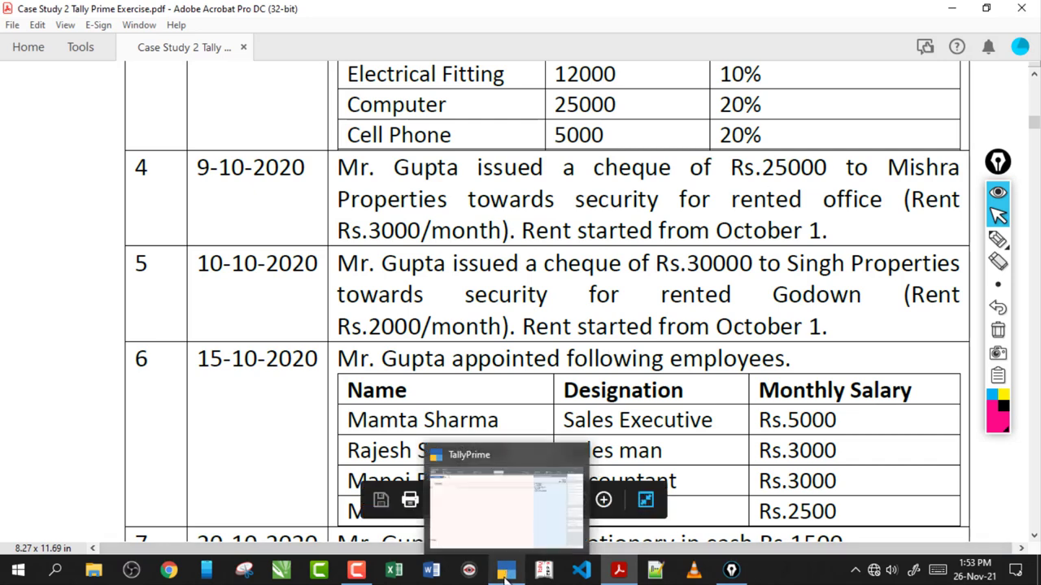
- Place the Security Deposit ledger under Deposits (Asset) and save it
left_click(506, 575)
key("Return")
type("D")
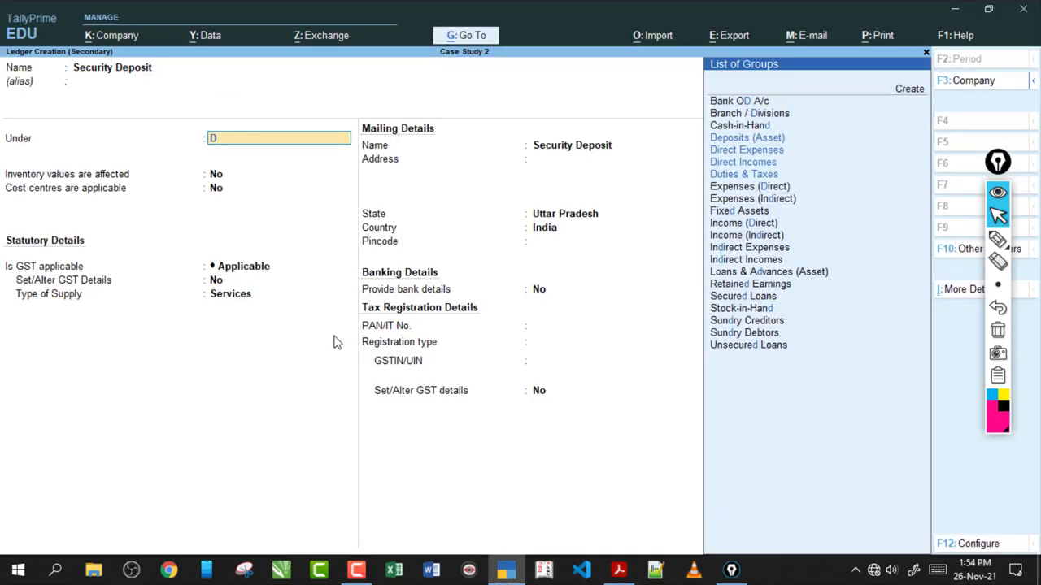
type("e")
key("Return")
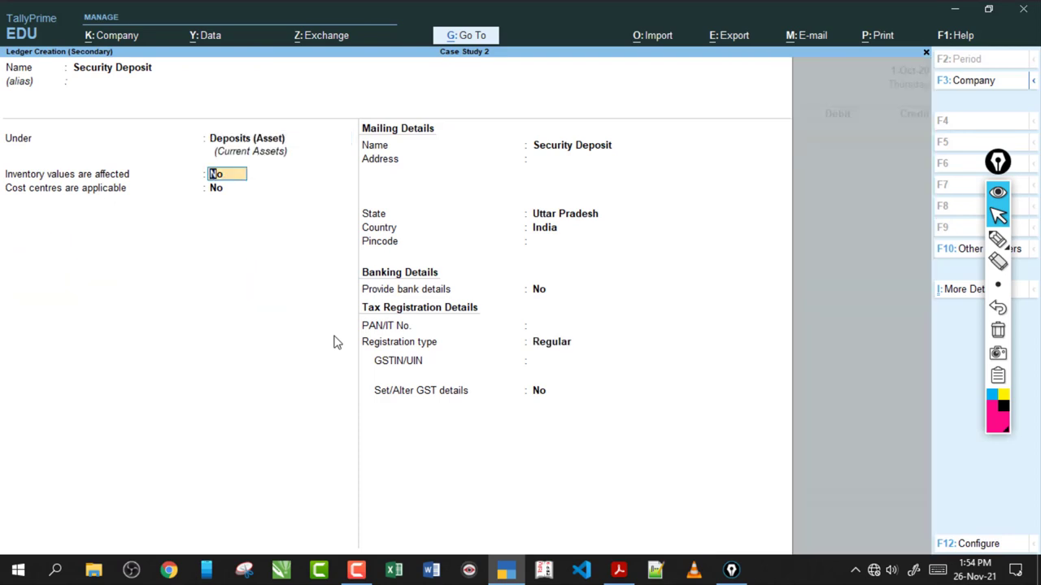
key("Return")
key("Return")
key("Return")
key("Return")
key("ctrl+a")
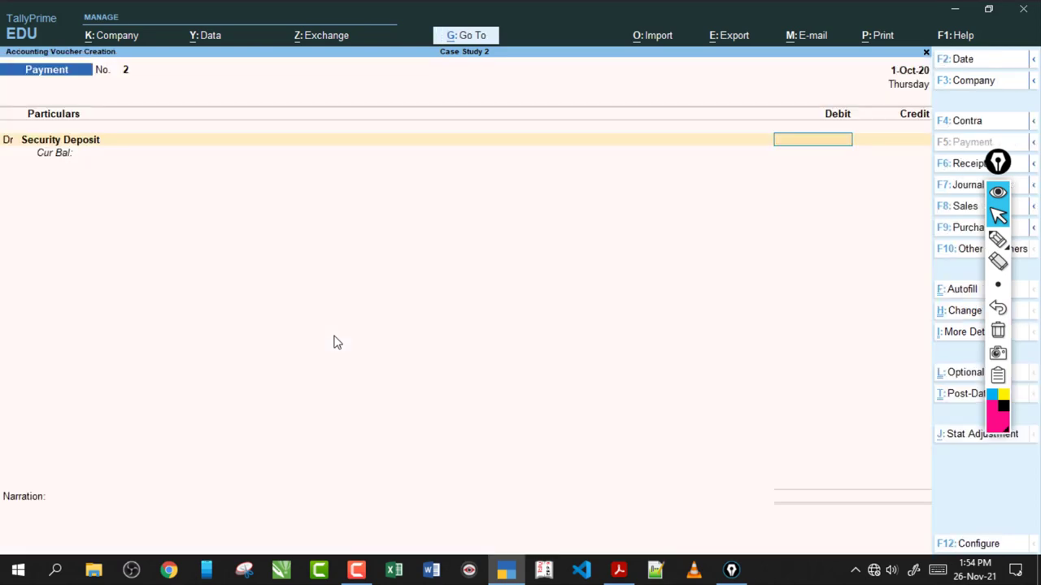
- Debit Security Deposit 25,000, credit HDFC Bank and save Payment voucher No. 2
left_click(622, 573)
key("Return")
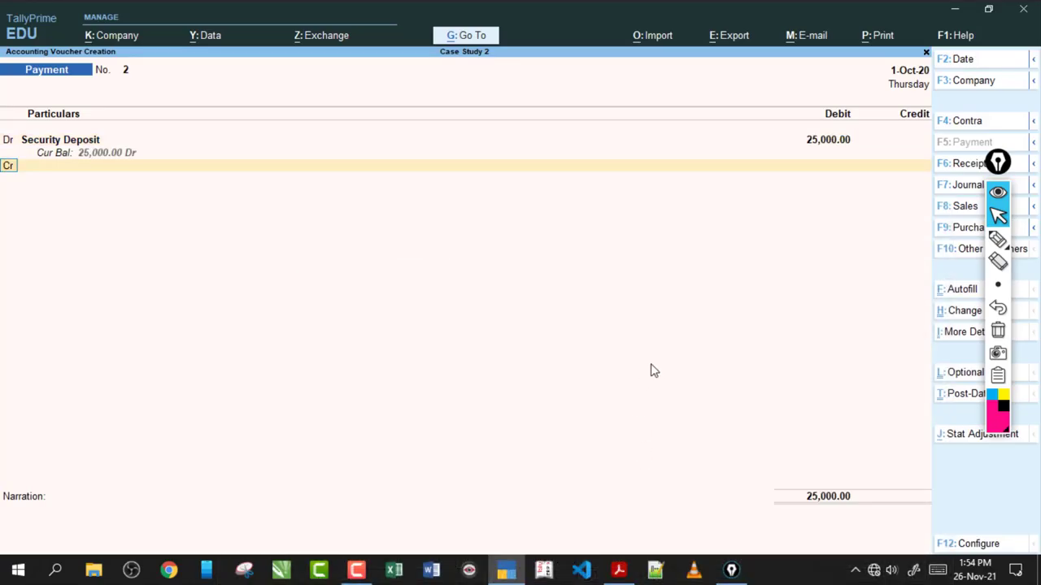
left_click(622, 572)
left_click(626, 580)
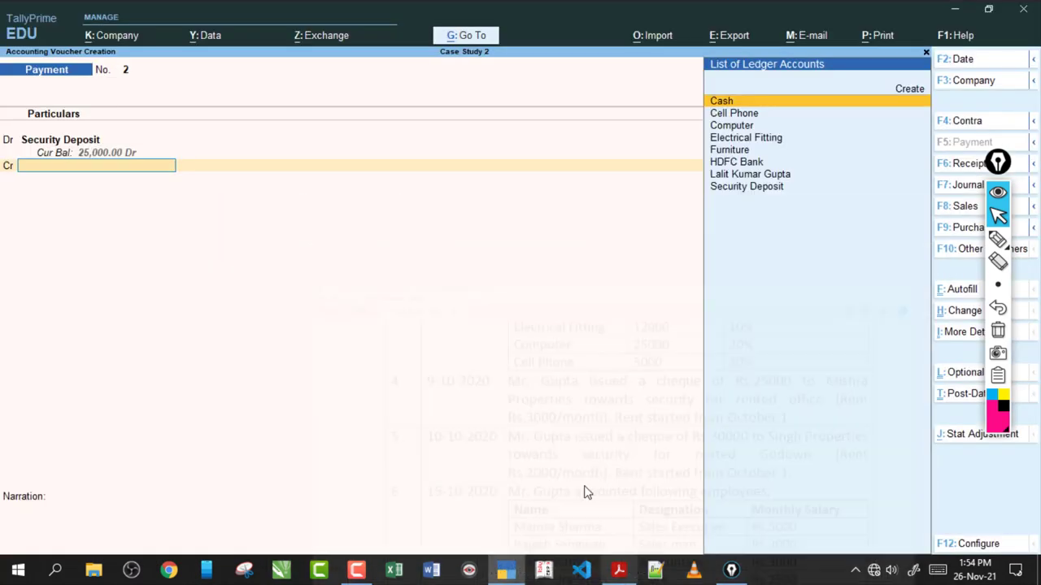
type("hdfc")
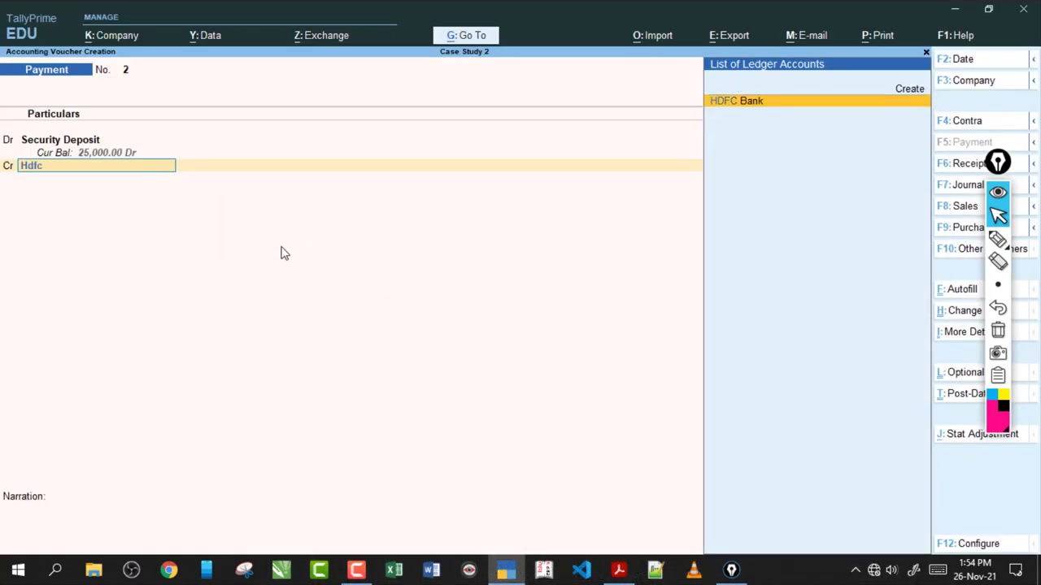
key("Return")
key("ctrl+a")
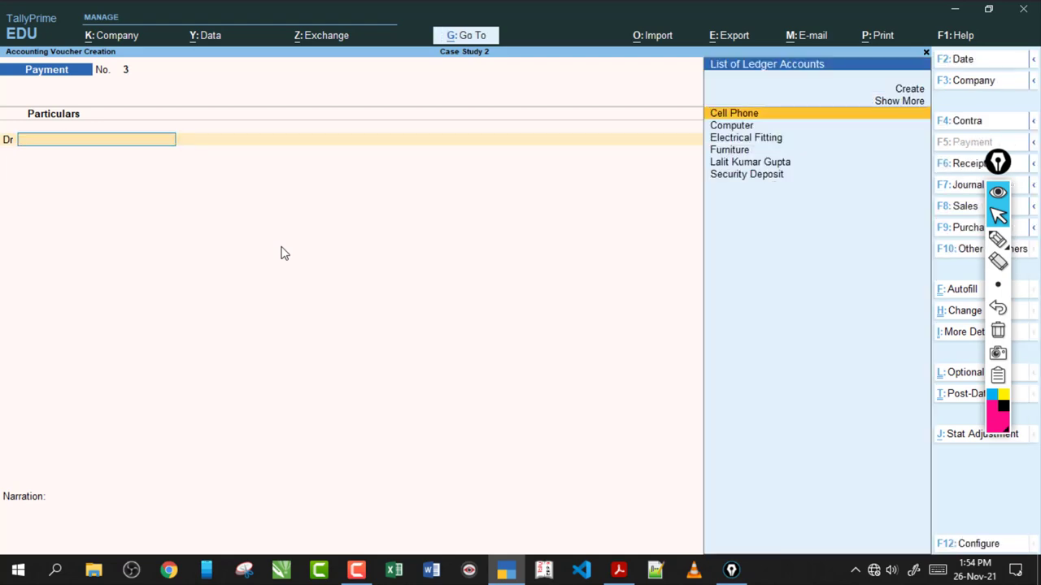
left_click(618, 570)
left_click_drag(401, 263, 382, 262)
left_click(732, 265)
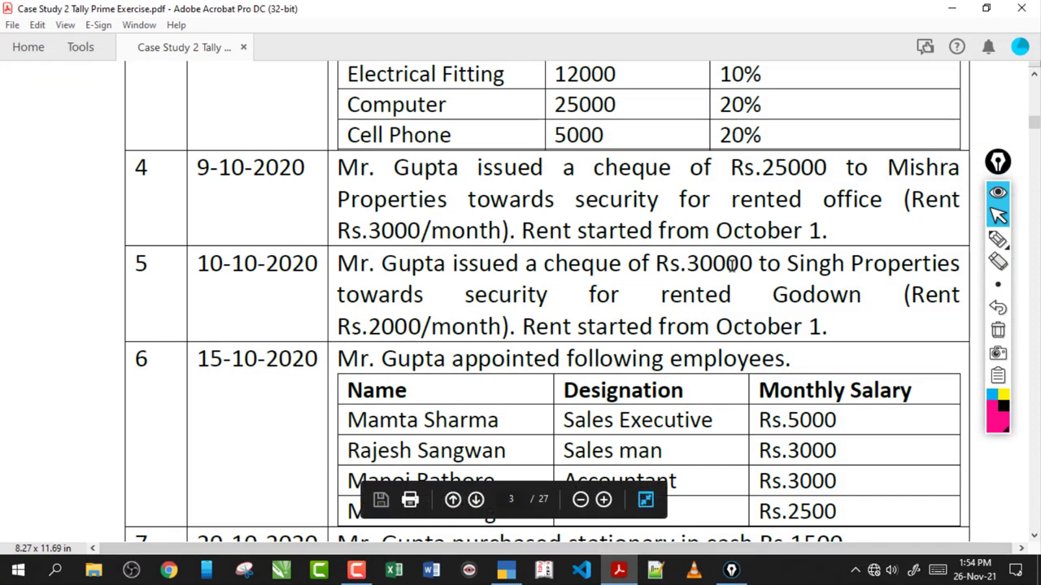
left_click(998, 238)
mouse_move(700, 280)
left_mouse_down()
mouse_move(732, 251)
mouse_move(712, 297)
mouse_move(855, 311)
left_mouse_up()
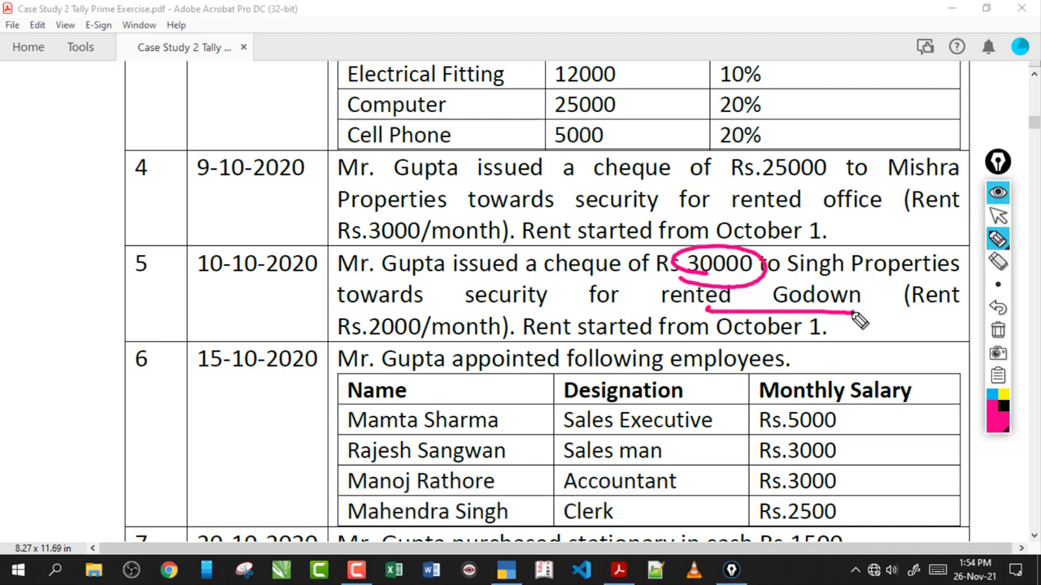
mouse_move(439, 321)
left_mouse_down()
mouse_move(435, 348)
mouse_move(463, 338)
left_mouse_up()
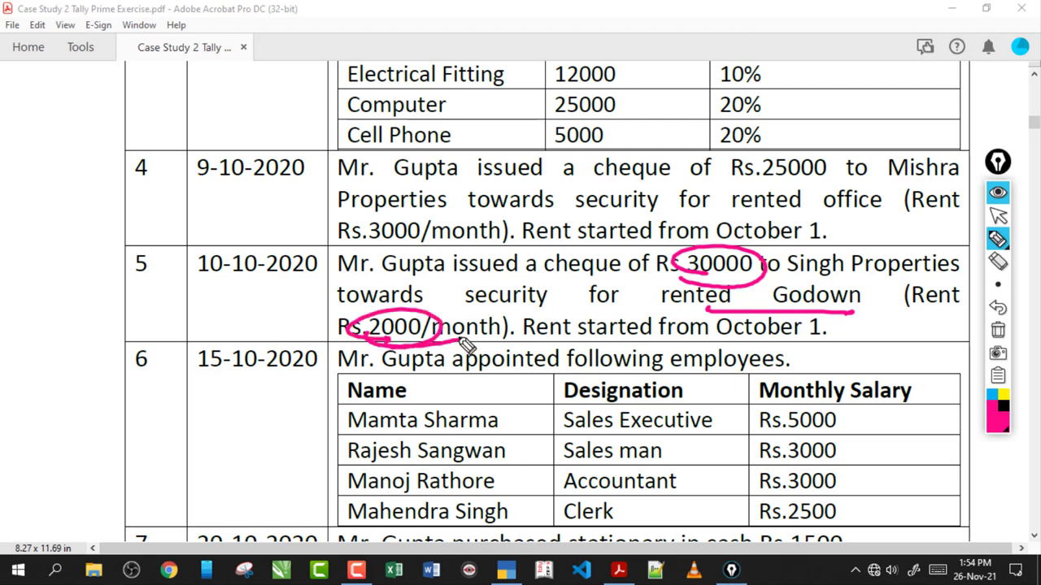
left_click(998, 330)
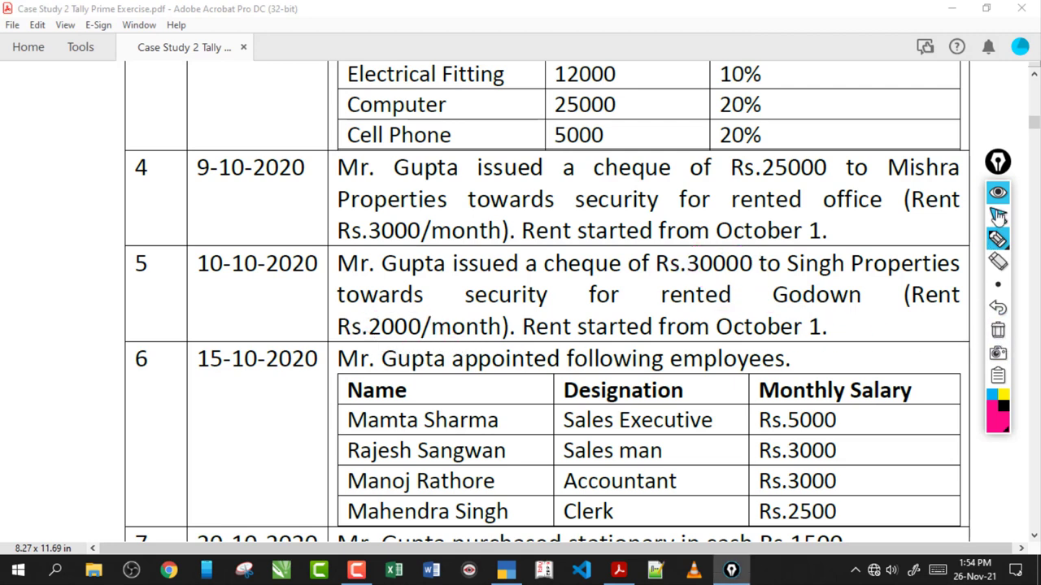
left_click(998, 215)
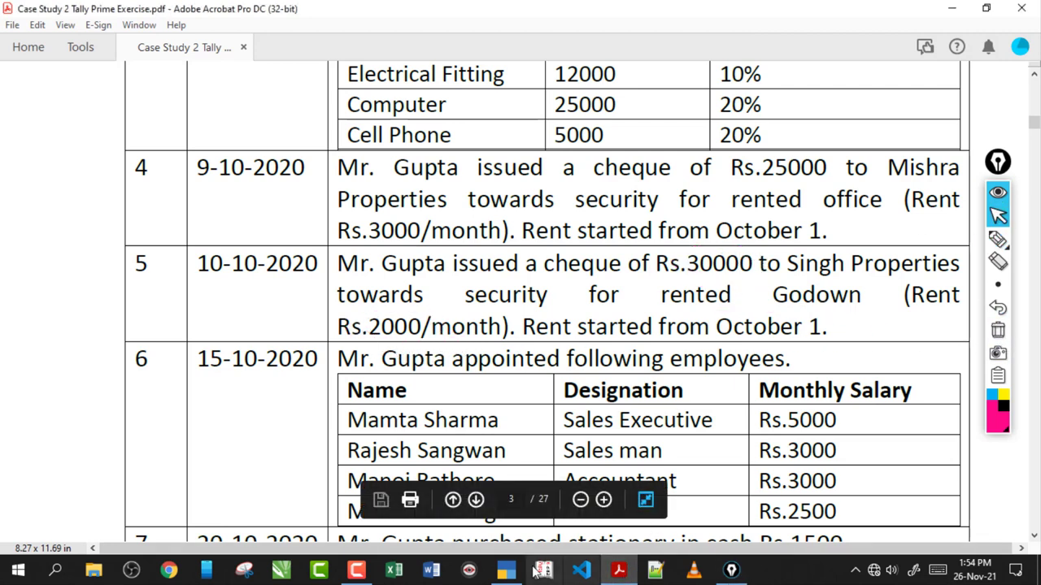
left_click(505, 570)
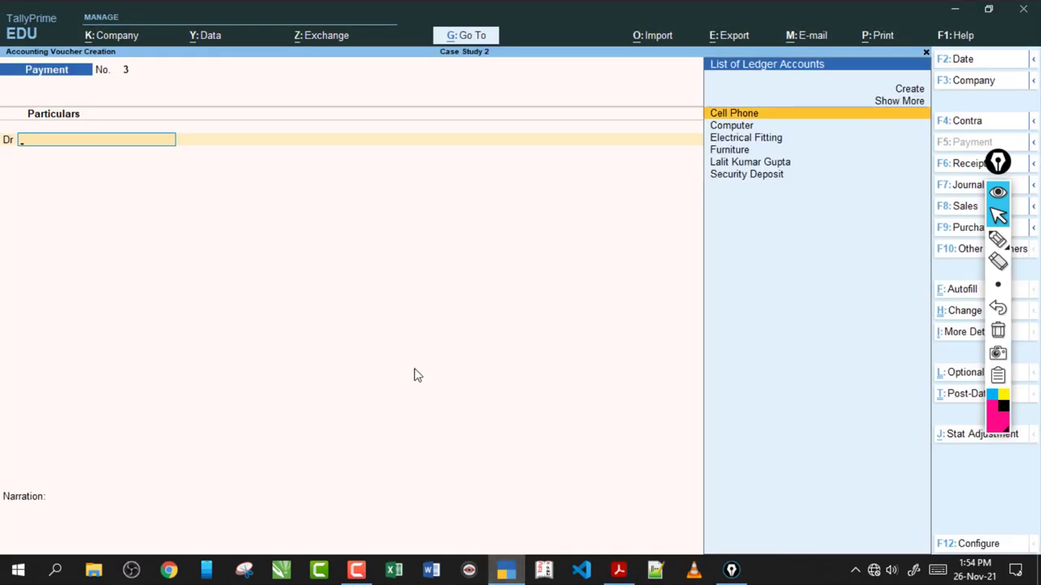
- Debit Security Deposit 30,000 and credit HDFC Bank in Payment voucher No. 3
type("S")
key("Return")
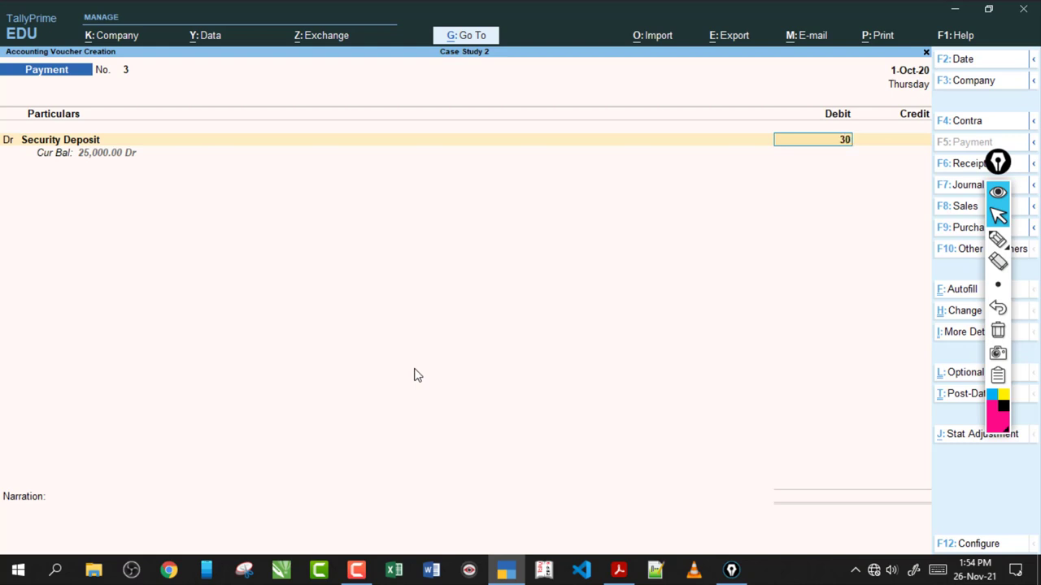
key("Return")
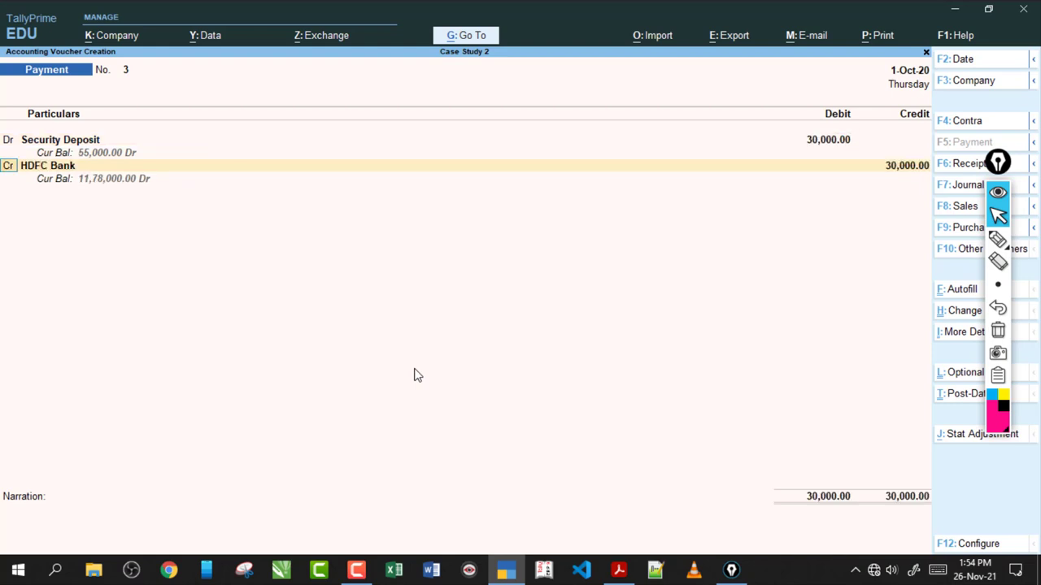
key("Return")
key("Return")
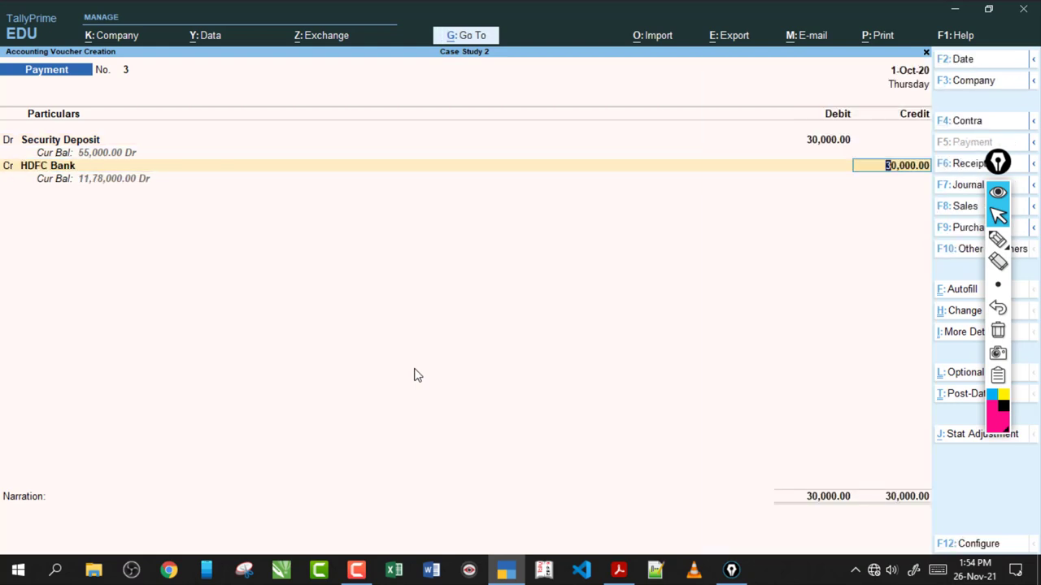
- Mark the voucher date 1-Oct-20 with the screen pen, then clear the annotations
left_click(998, 238)
mouse_move(865, 86)
left_mouse_down()
mouse_move(874, 94)
mouse_move(844, 80)
left_mouse_up()
mouse_move(779, 80)
left_mouse_down()
mouse_move(839, 78)
mouse_move(822, 88)
left_mouse_up()
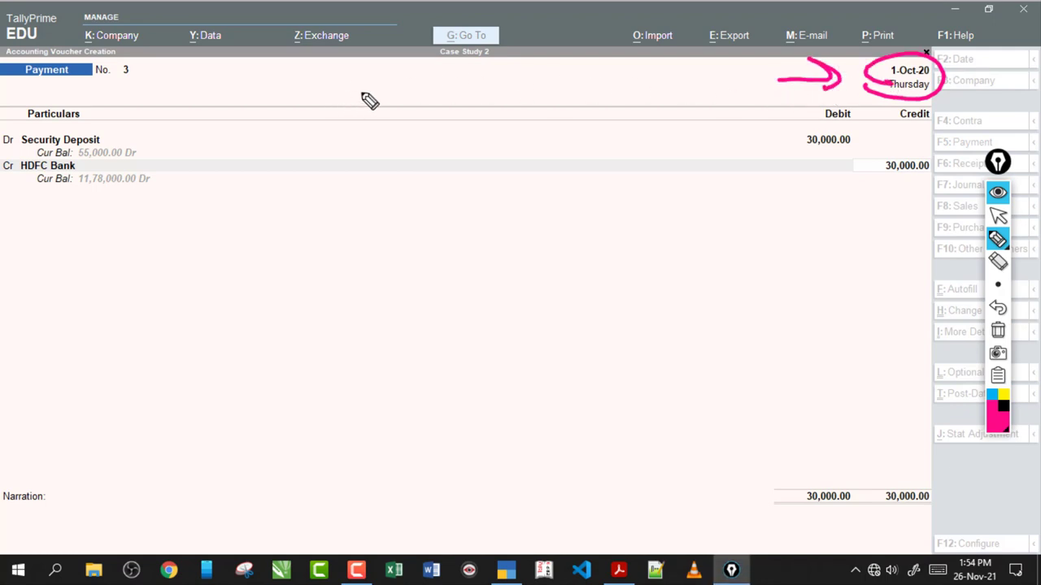
mouse_move(362, 69)
left_mouse_down()
mouse_move(369, 97)
mouse_move(437, 86)
mouse_move(459, 48)
mouse_move(390, 103)
left_mouse_up()
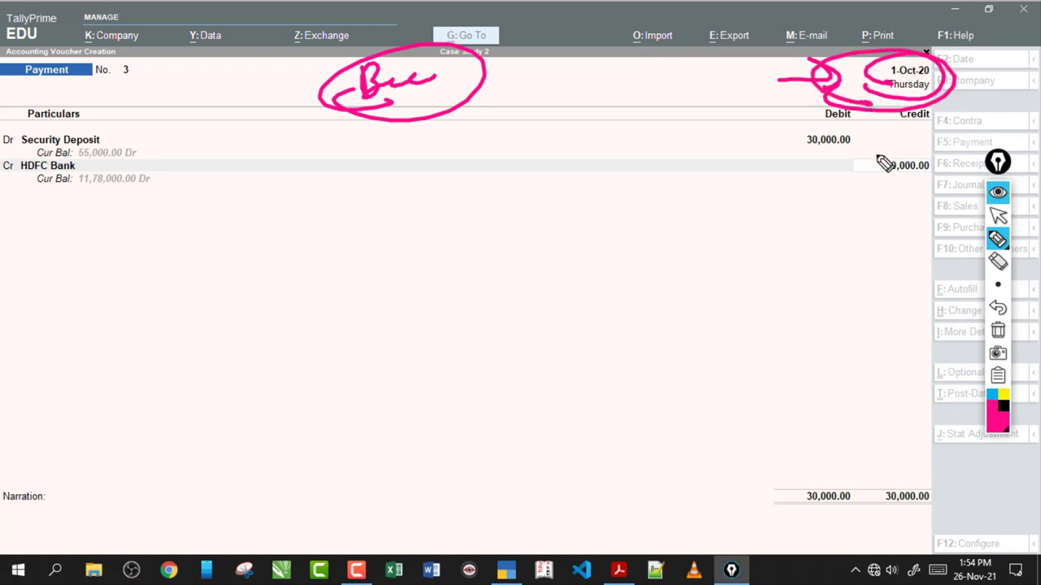
left_click(999, 330)
left_click(998, 215)
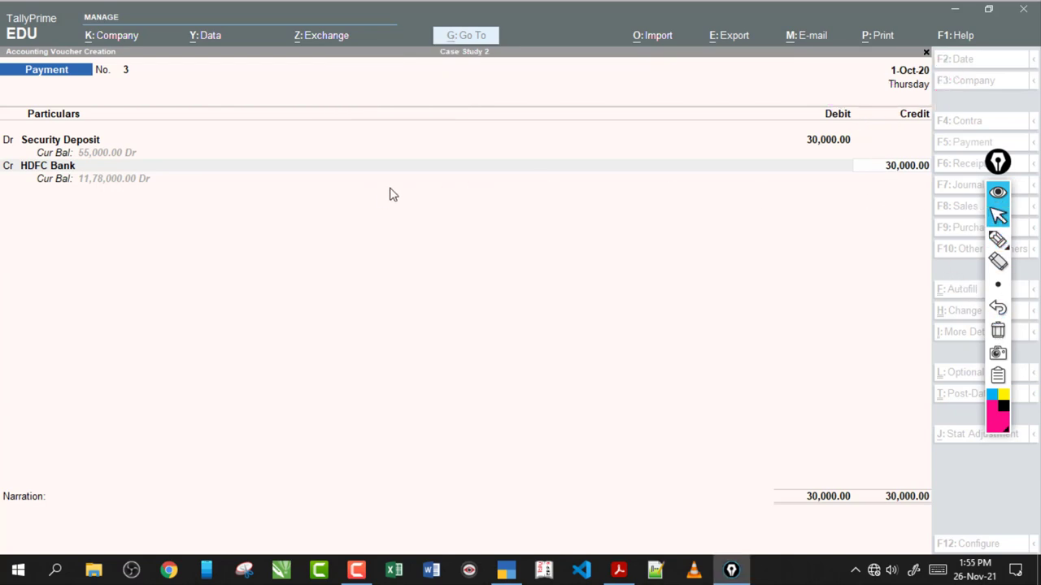
- Accept the 30,000 cheque bank allocation and save the payment voucher
key("Return")
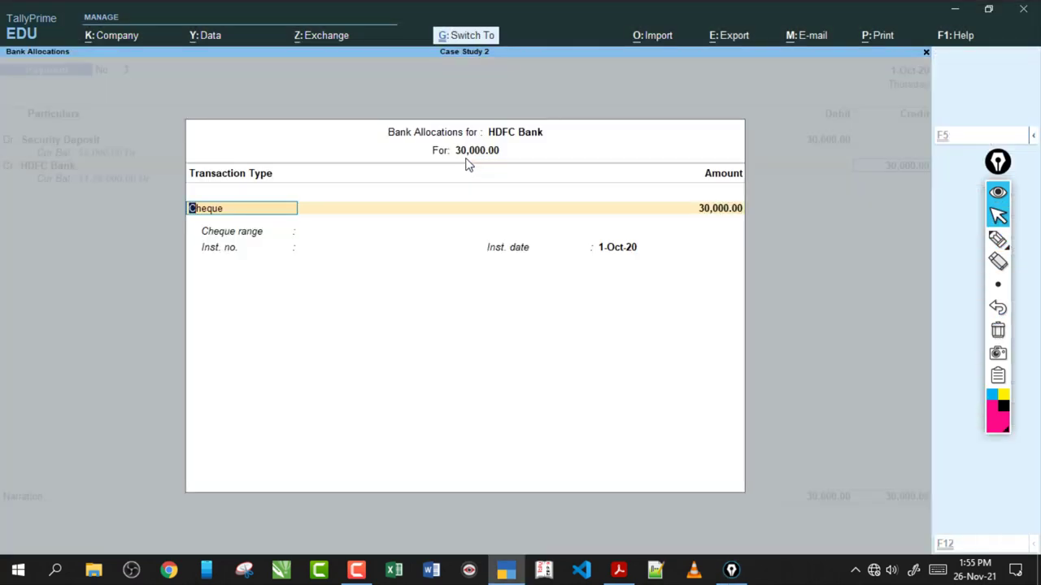
key("ctrl+a")
key("Return")
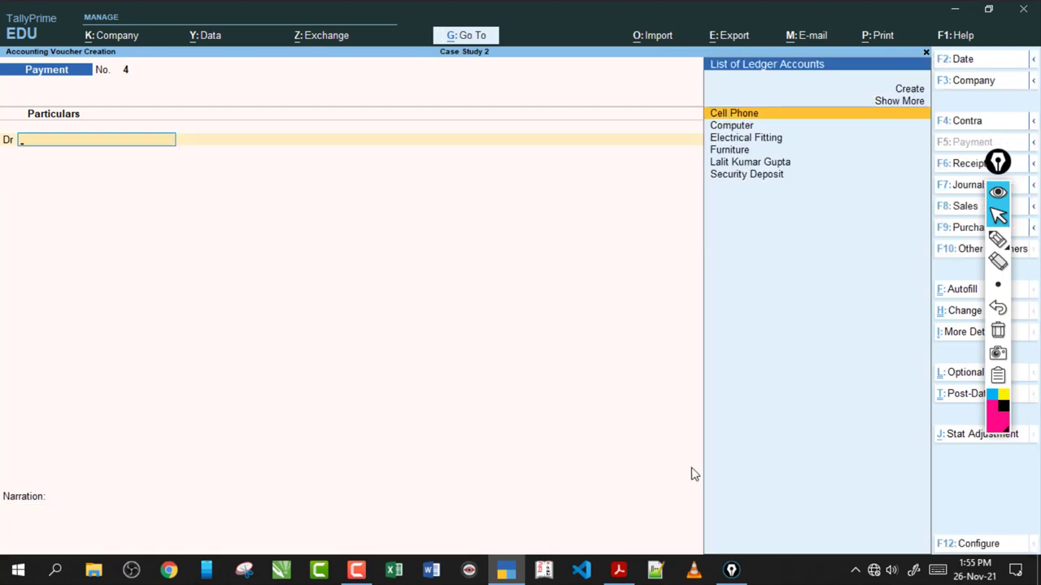
left_click(618, 569)
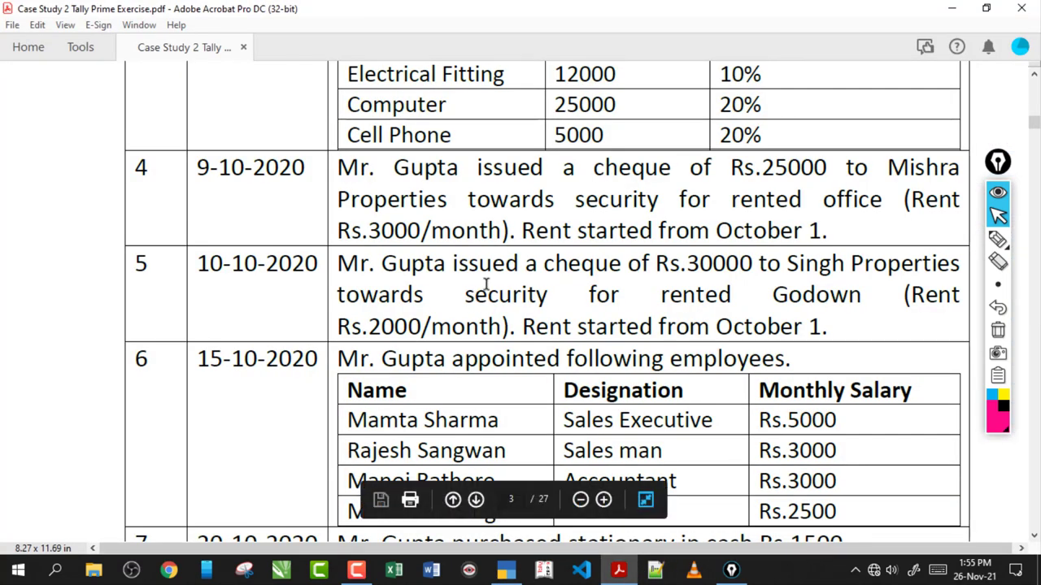
scroll(486, 285, "down", 5)
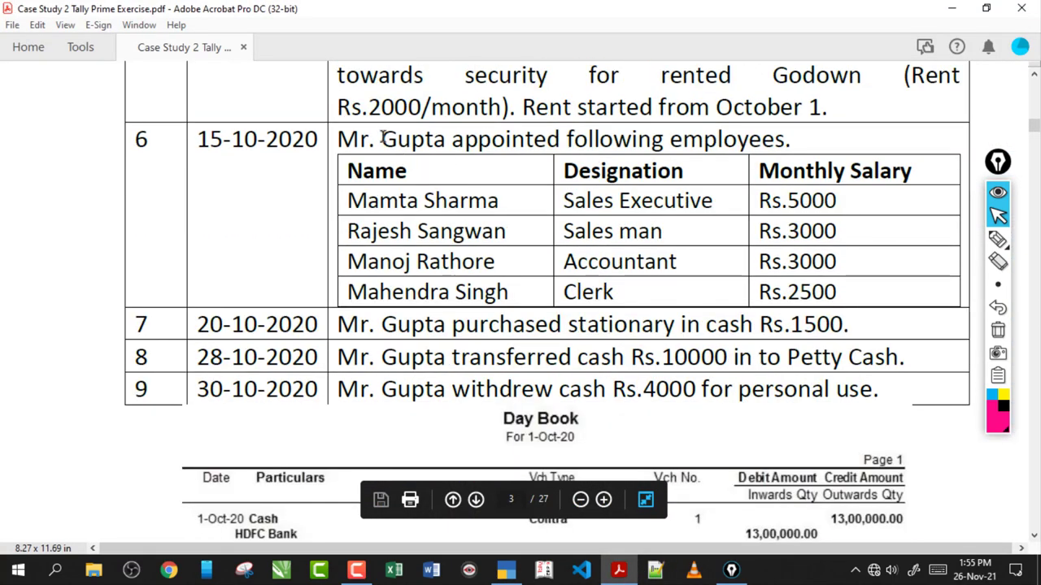
left_click_drag(382, 138, 732, 114)
left_click(599, 143)
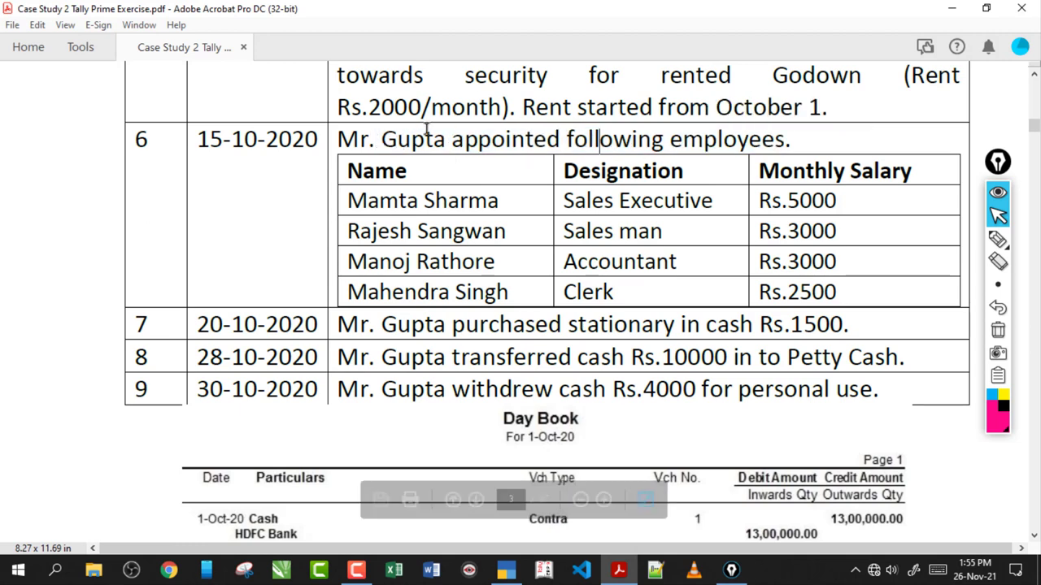
left_click_drag(381, 140, 716, 112)
left_click_drag(451, 140, 665, 142)
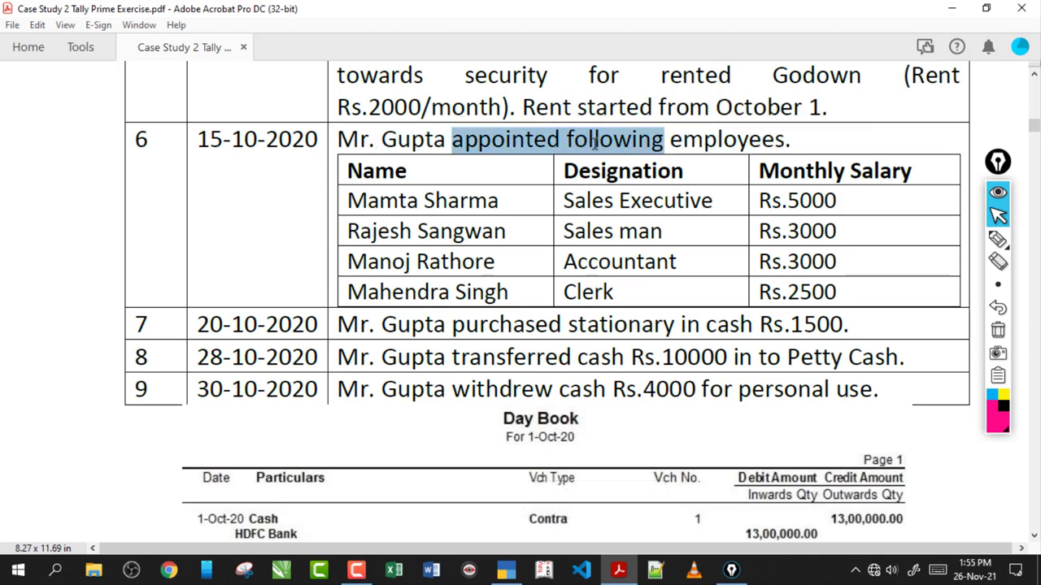
left_click(571, 148)
scroll(574, 140, "down", 3)
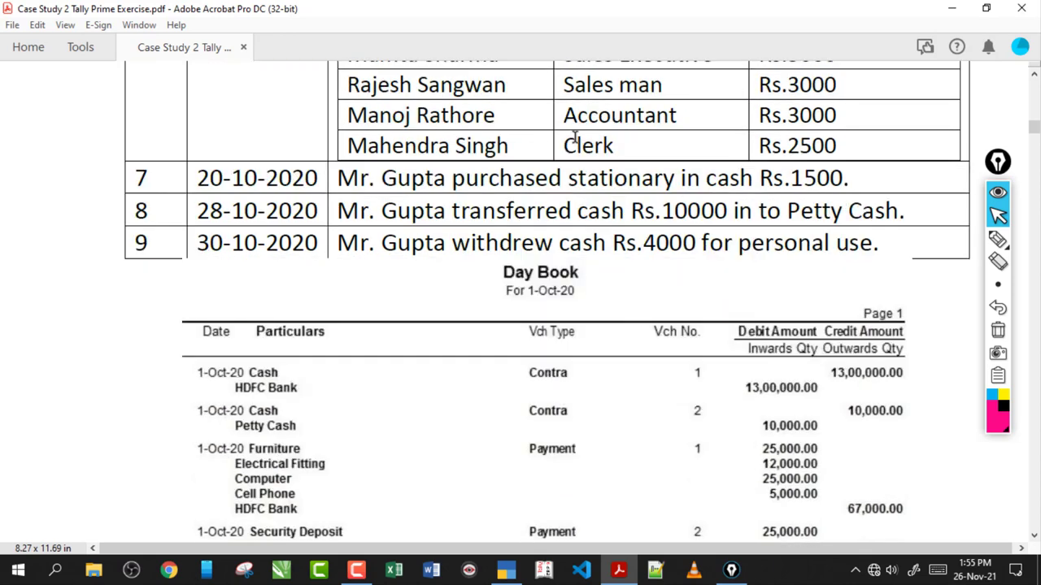
scroll(574, 138, "up", 7)
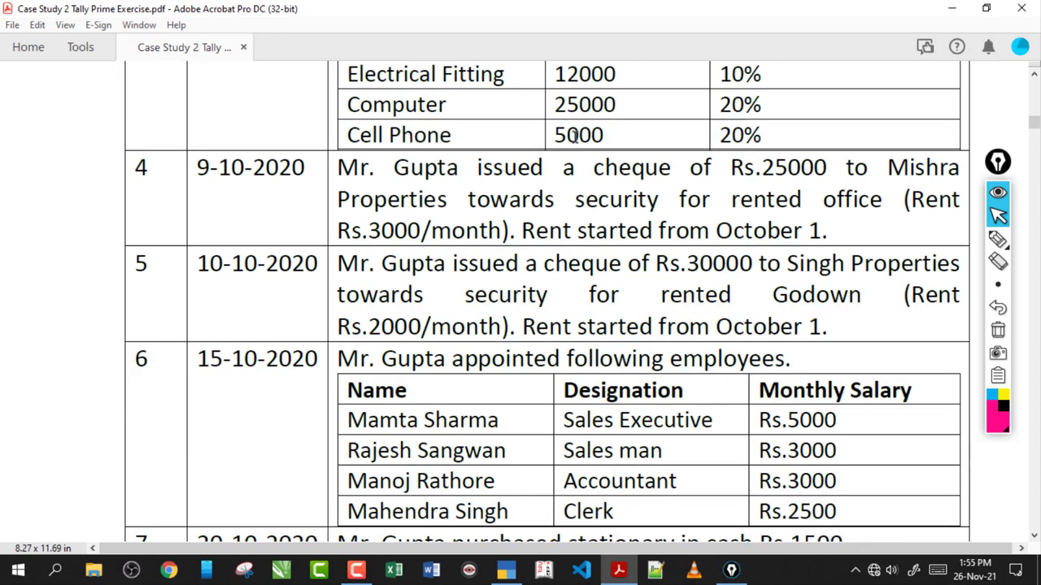
scroll(574, 138, "down", 2)
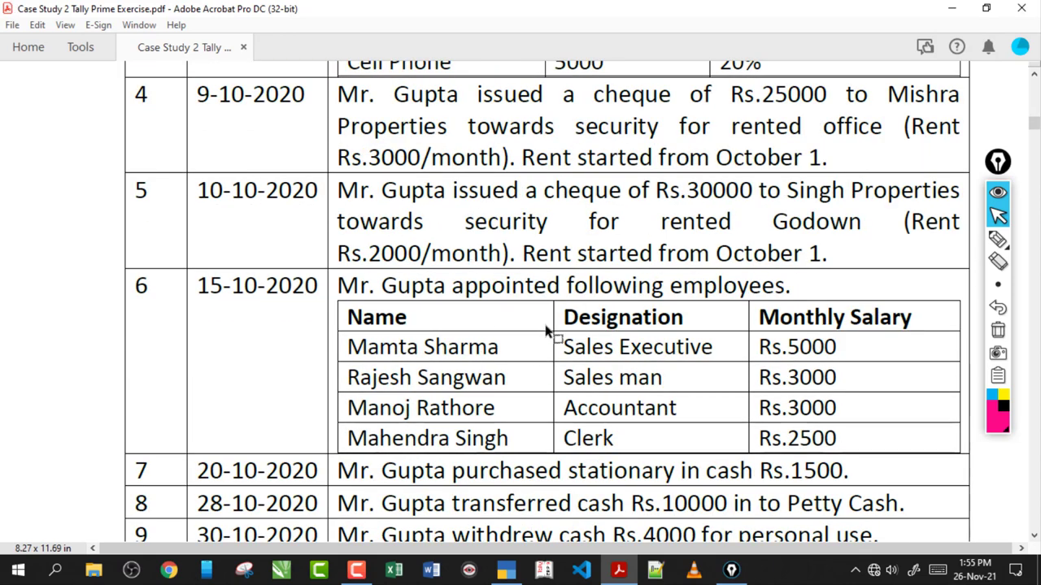
scroll(546, 331, "up", 3)
scroll(546, 325, "down", 7)
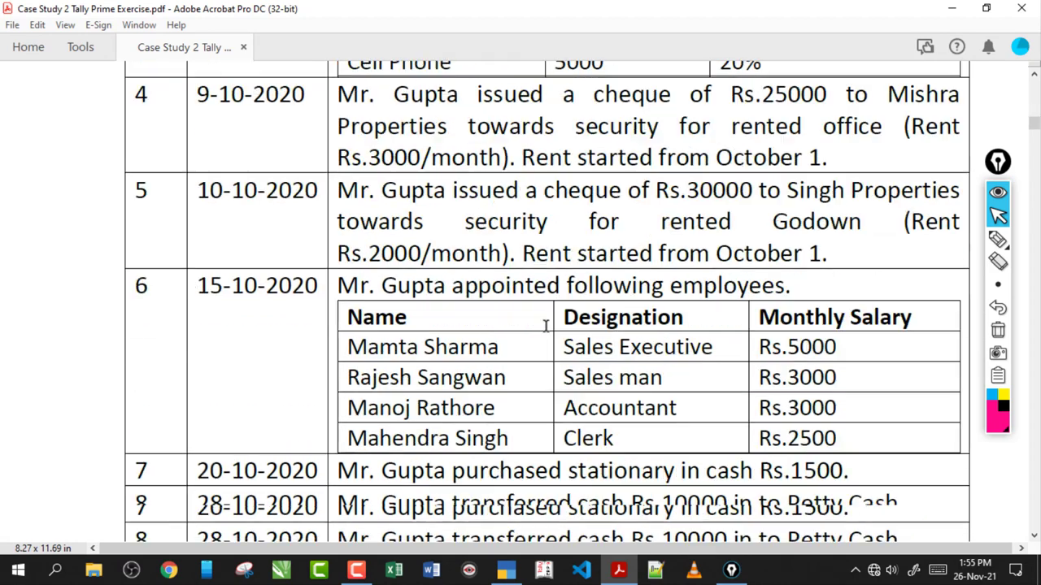
scroll(546, 325, "down", 4)
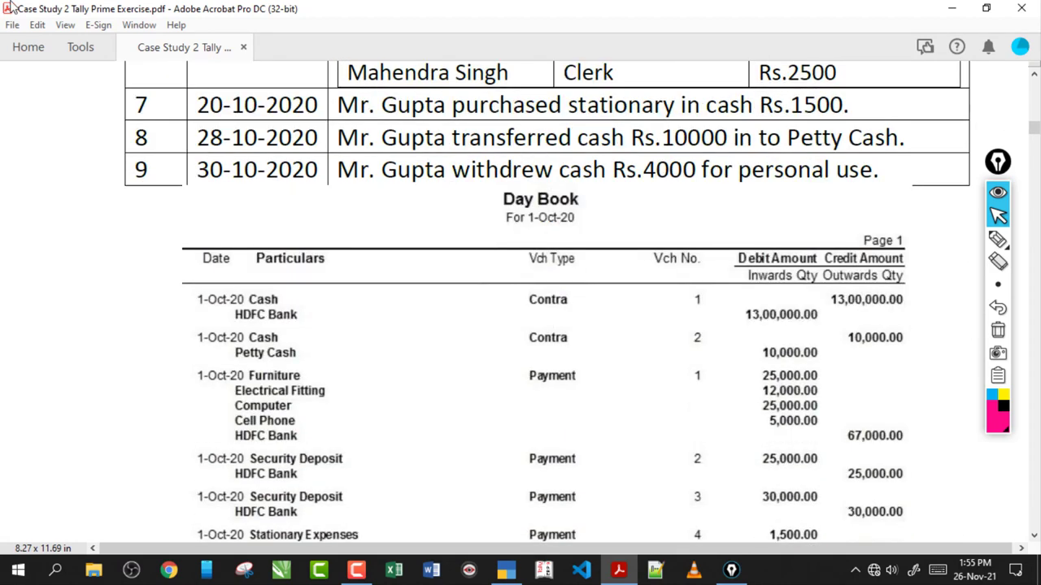
left_click_drag(453, 106, 675, 106)
left_click(628, 106)
left_click(505, 569)
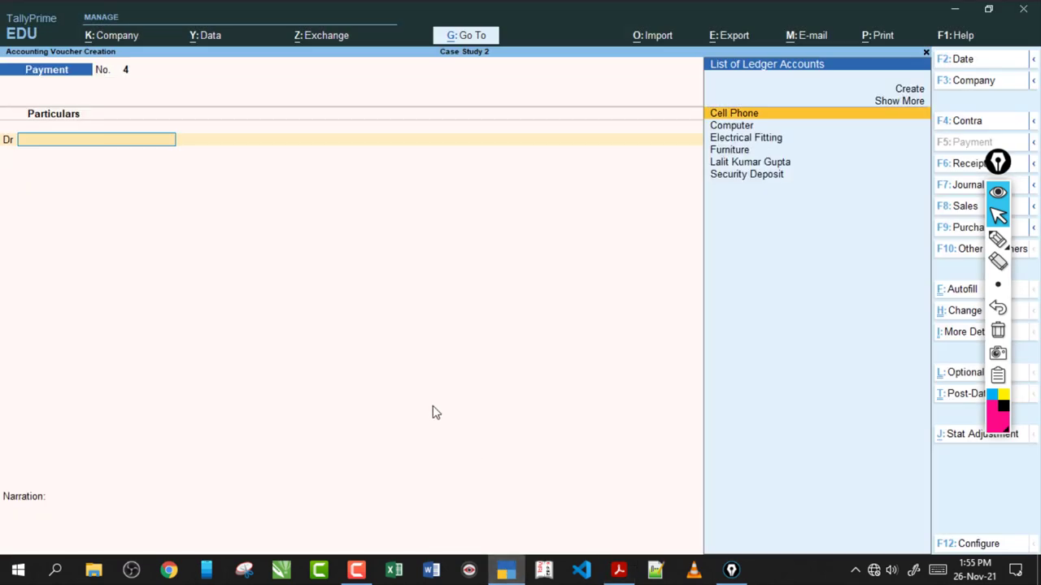
- Create a new ledger 'Stationary Exp' under Indirect Expenses from the voucher
key("alt+c")
type("St")
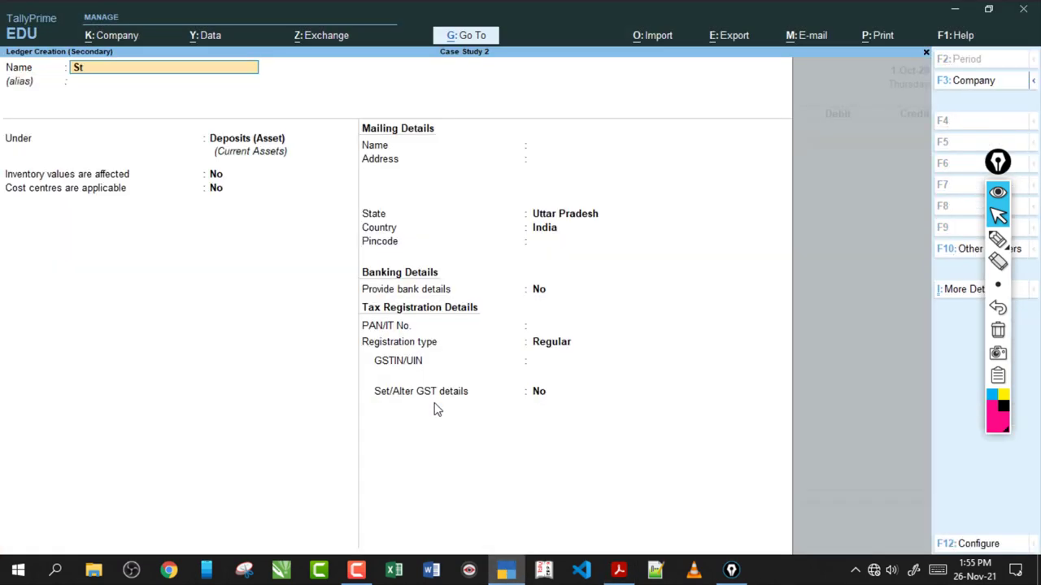
type("ationary Exp")
key("Return")
key("Return")
type("In")
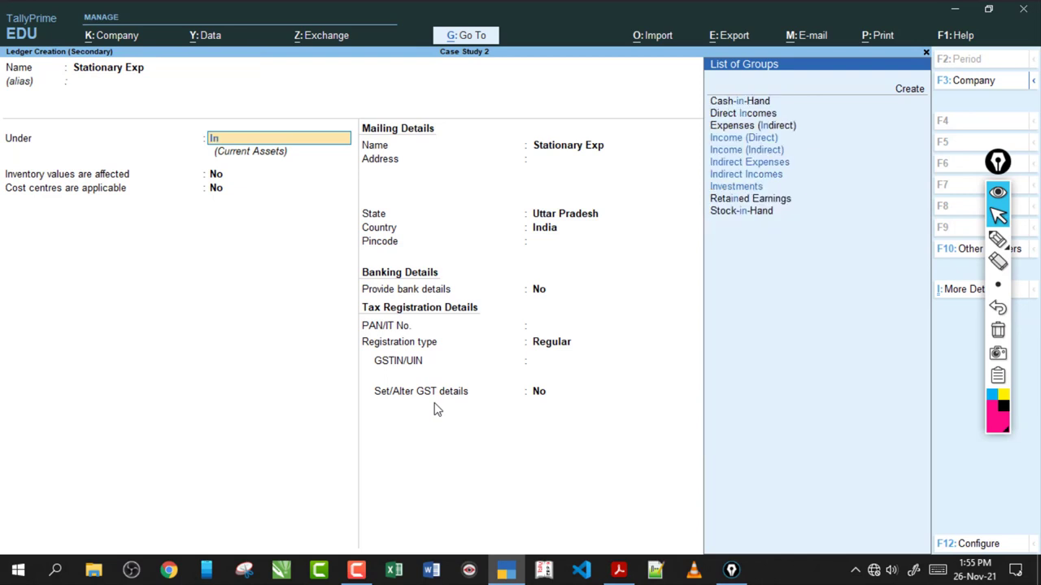
key("Down")
key("Down")
key("Down")
key("Return")
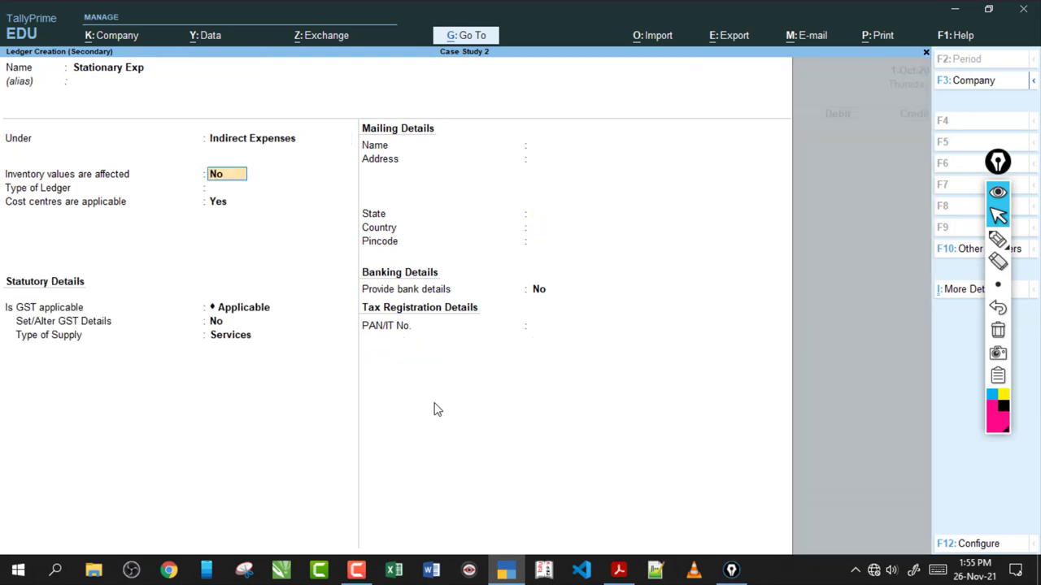
- Turn off inventory and cost centres and set GST to Not Applicable for Stationary Exp
key("Return")
key("Return")
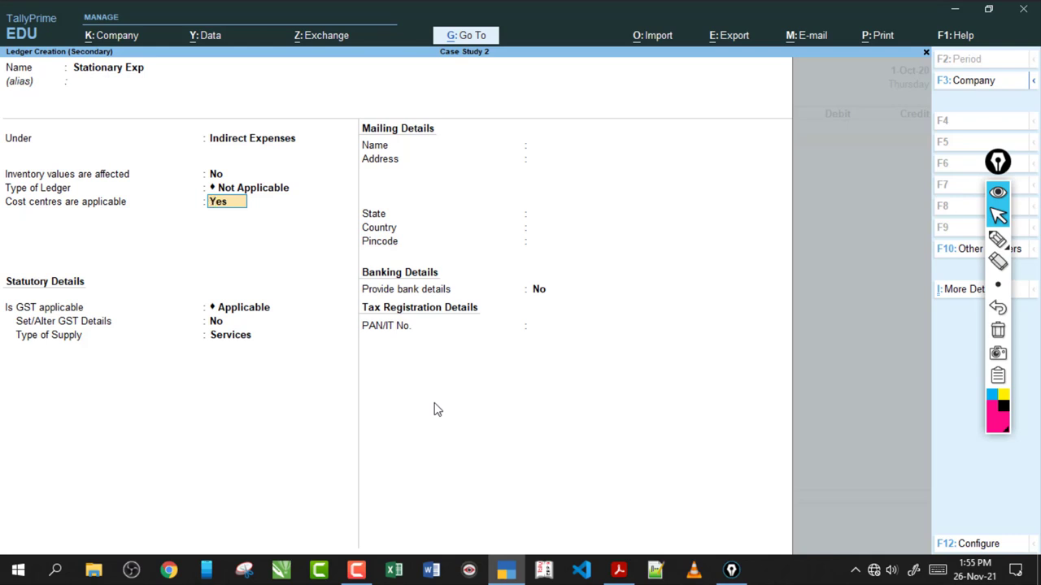
key("n")
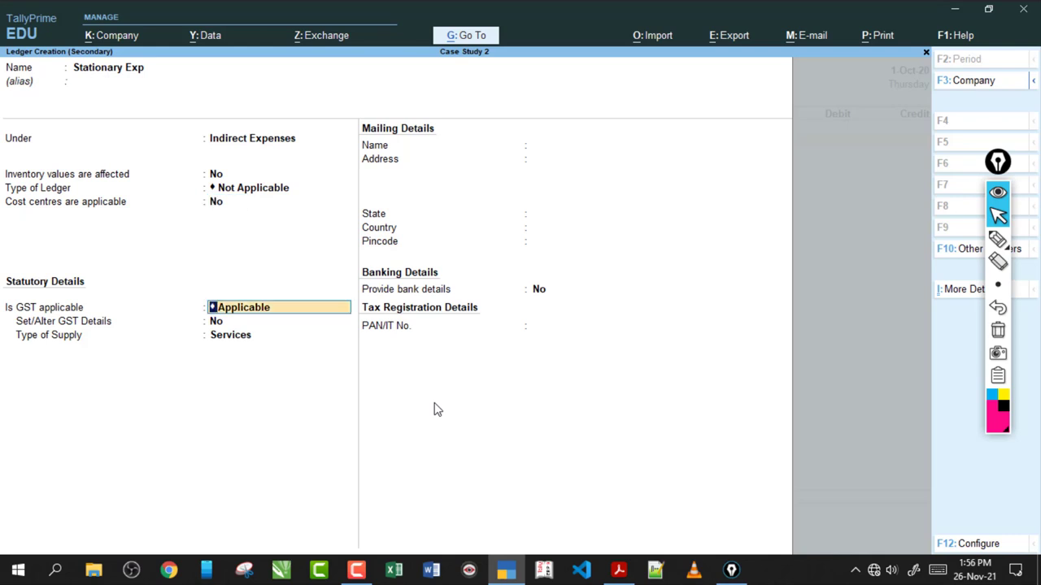
type("no")
key("Return")
left_click(998, 238)
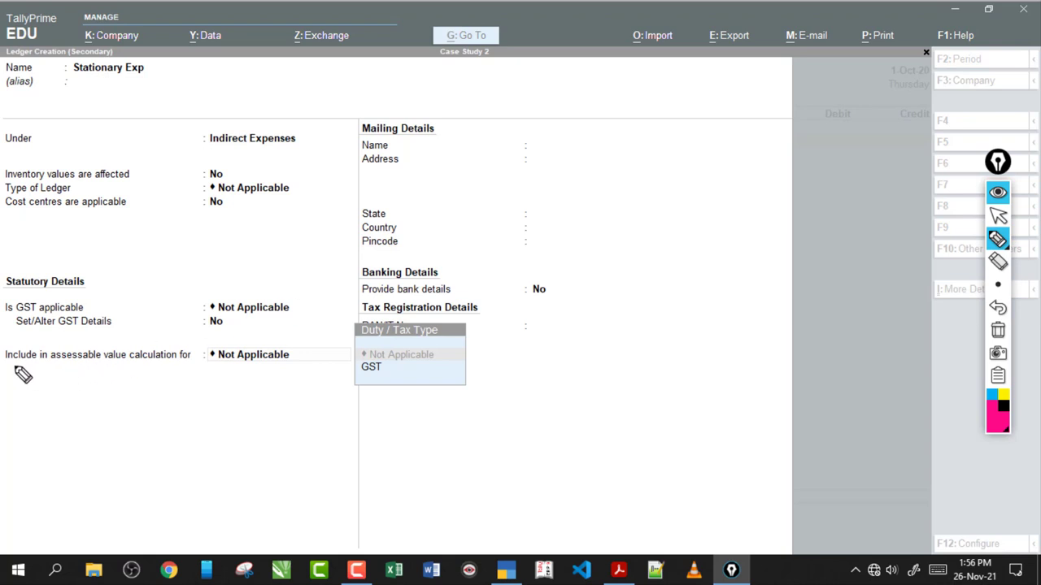
left_click_drag(12, 367, 184, 369)
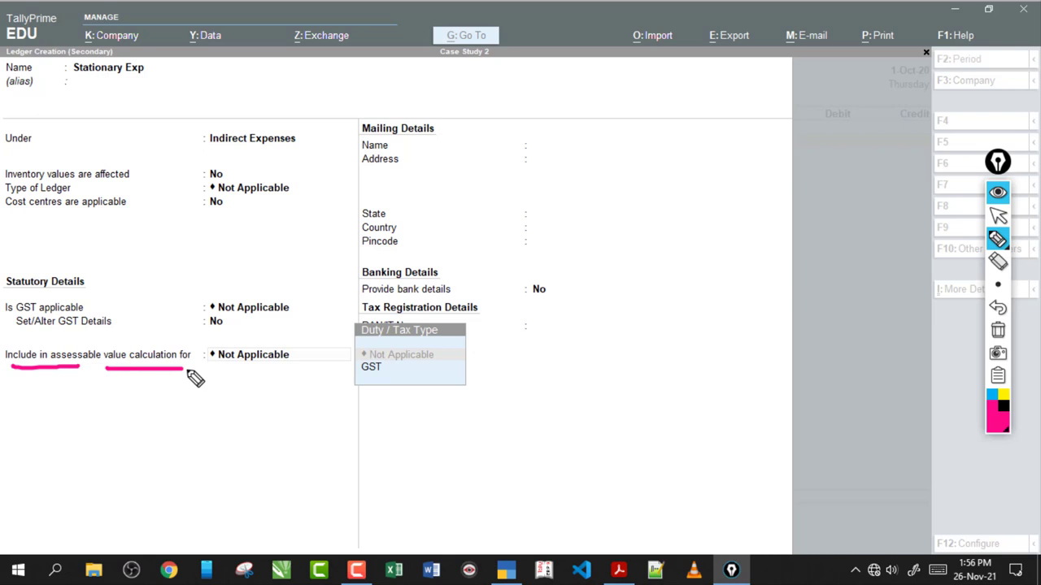
left_click(997, 330)
left_click(997, 215)
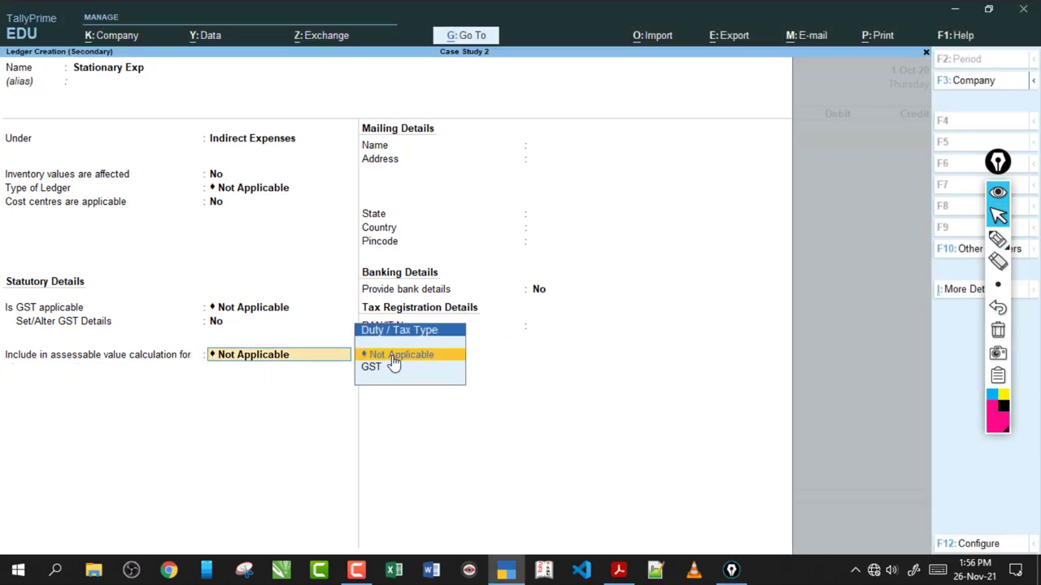
- Save the Stationary Exp ledger and commit its 1,500 debit in Payment voucher No. 4
key("Return")
key("BackSpace")
key("Return")
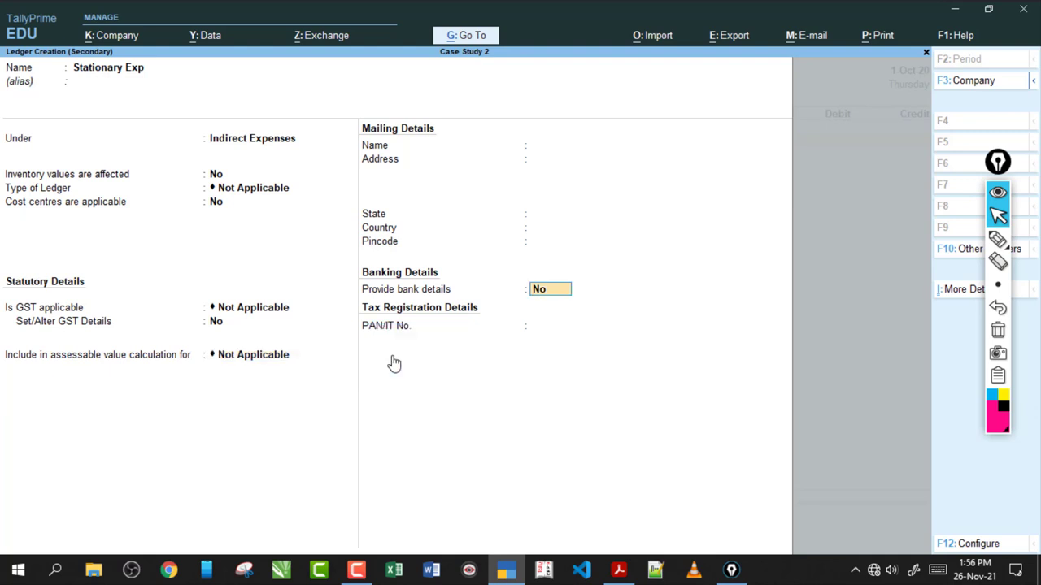
key("Return")
key("Return")
key("Return")
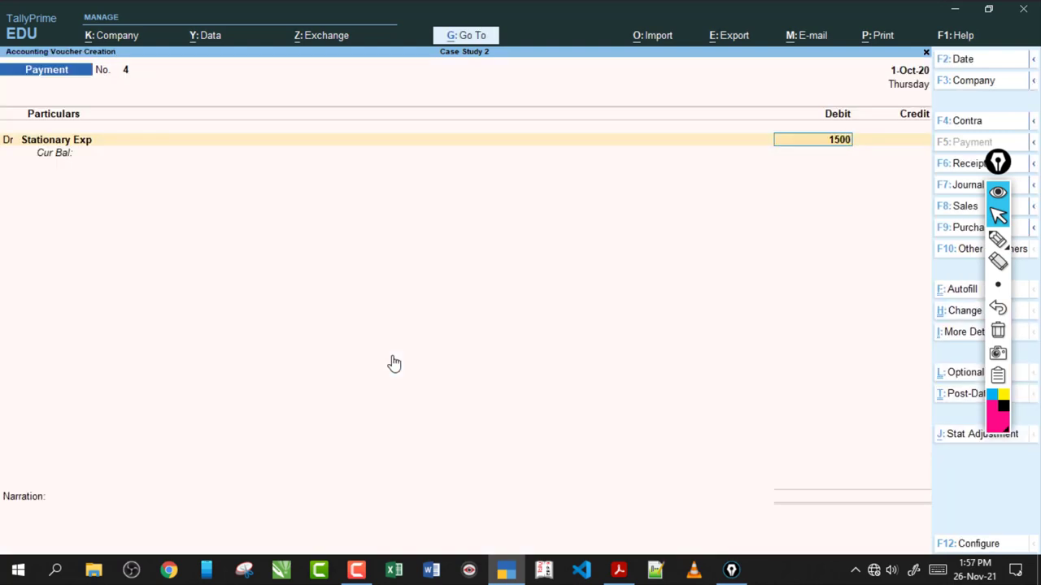
key("Return")
key("Return")
key("Return")
key("Return")
key("Return")
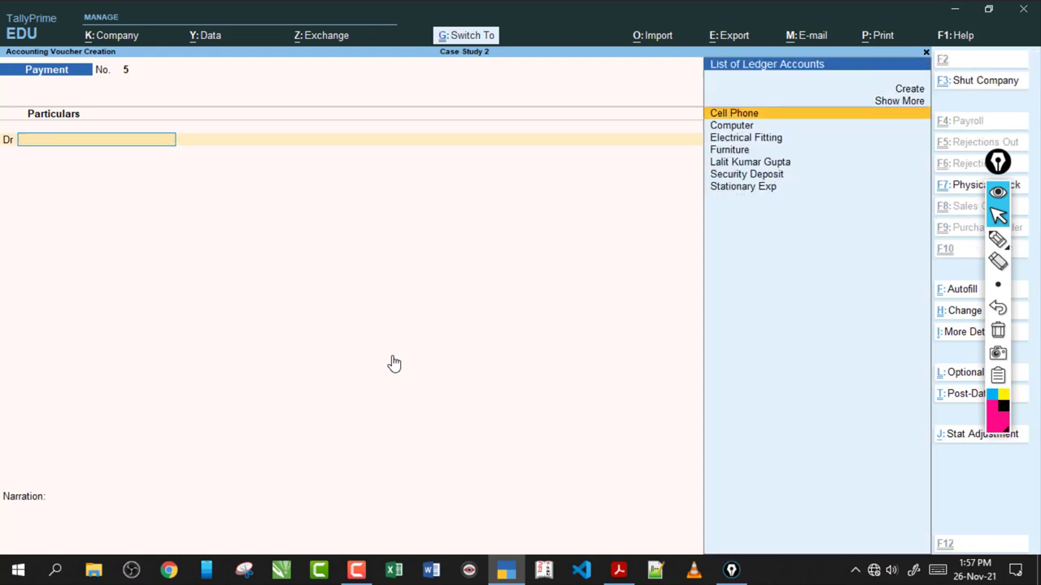
left_click(617, 569)
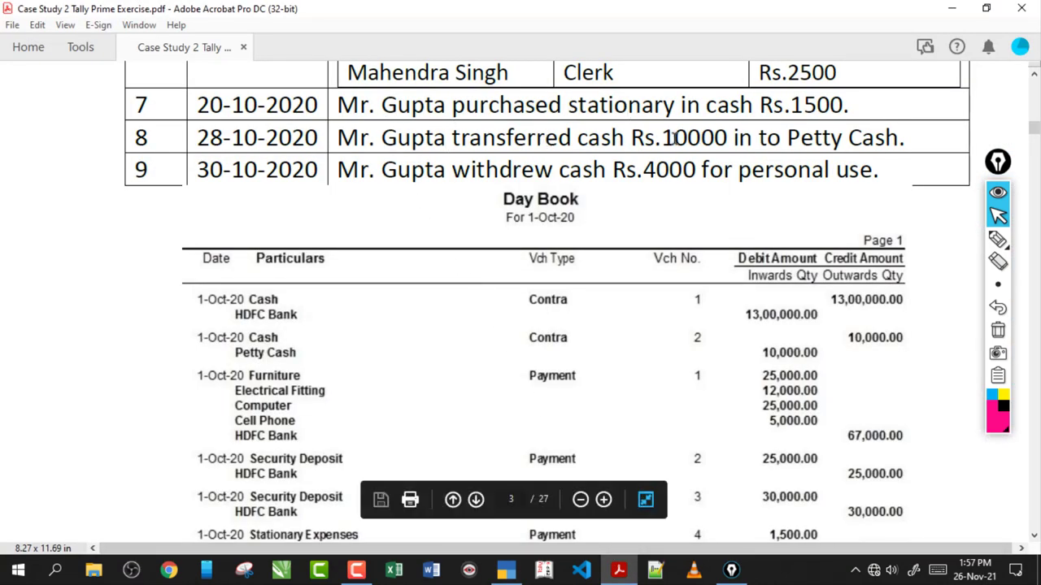
- Highlight 'Petty Cash' and 'Rs.10000' in transaction 8 of the exercise PDF
left_click_drag(823, 140, 899, 140)
left_click(817, 147)
left_click_drag(656, 139, 900, 140)
left_click(697, 150)
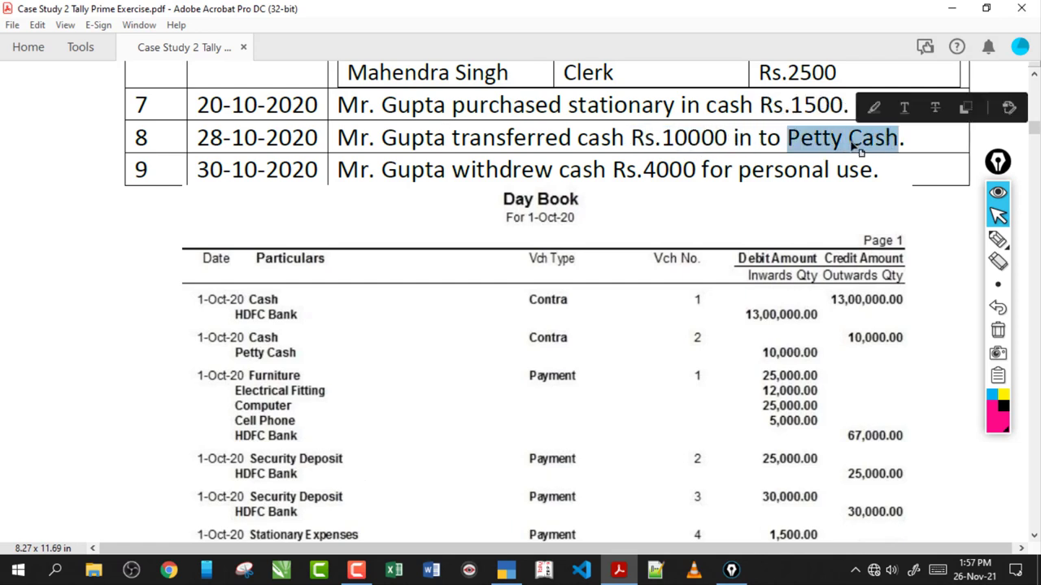
left_click(810, 142)
- Sketch pen notes around Petty Cash and the row 7–9 dates, then erase them
left_click(998, 239)
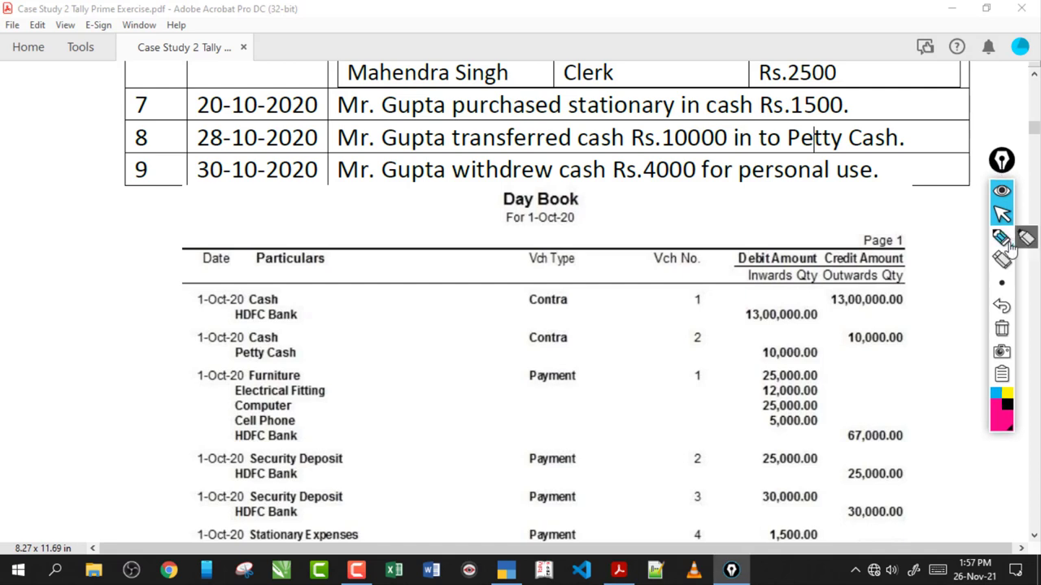
mouse_move(815, 152)
left_mouse_down()
mouse_move(892, 135)
mouse_move(790, 131)
left_mouse_up()
mouse_move(472, 41)
left_mouse_down()
mouse_move(457, 63)
mouse_move(543, 59)
mouse_move(525, 27)
mouse_move(534, 77)
left_mouse_up()
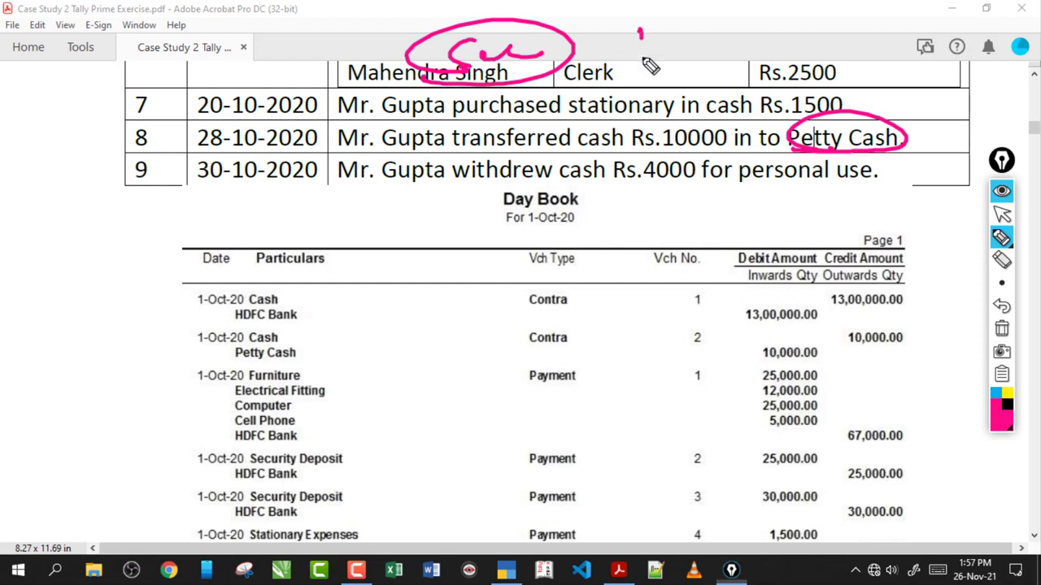
left_click_drag(640, 29, 642, 67)
left_click_drag(650, 57, 777, 47)
left_click_drag(790, 67, 638, 89)
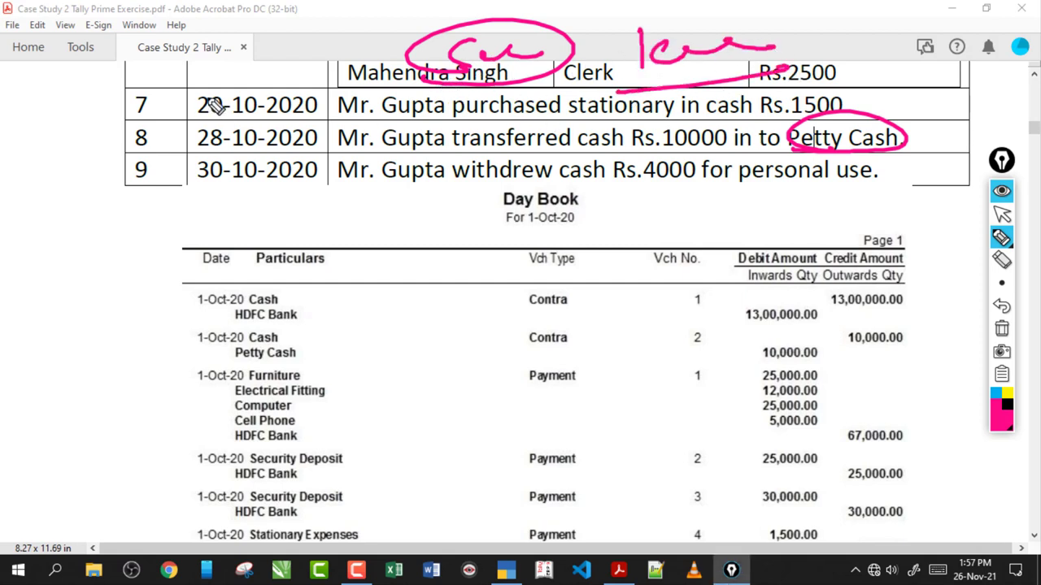
mouse_move(209, 99)
left_mouse_down()
mouse_move(232, 122)
mouse_move(262, 112)
left_mouse_up()
left_click_drag(181, 108, 191, 144)
mouse_move(273, 101)
left_mouse_down()
mouse_move(350, 77)
mouse_move(140, 170)
left_mouse_up()
left_click_drag(140, 169, 358, 75)
left_click(1001, 328)
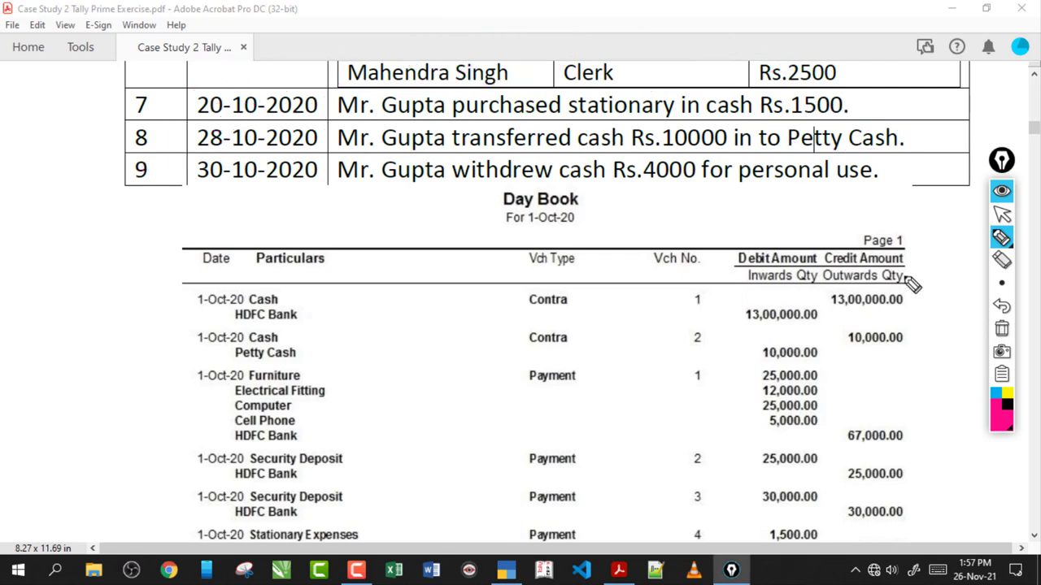
- Circle Clerk and write 100 and 60 around the circled row 7–9 dates
left_click_drag(567, 60, 569, 94)
left_click_drag(603, 78, 701, 62)
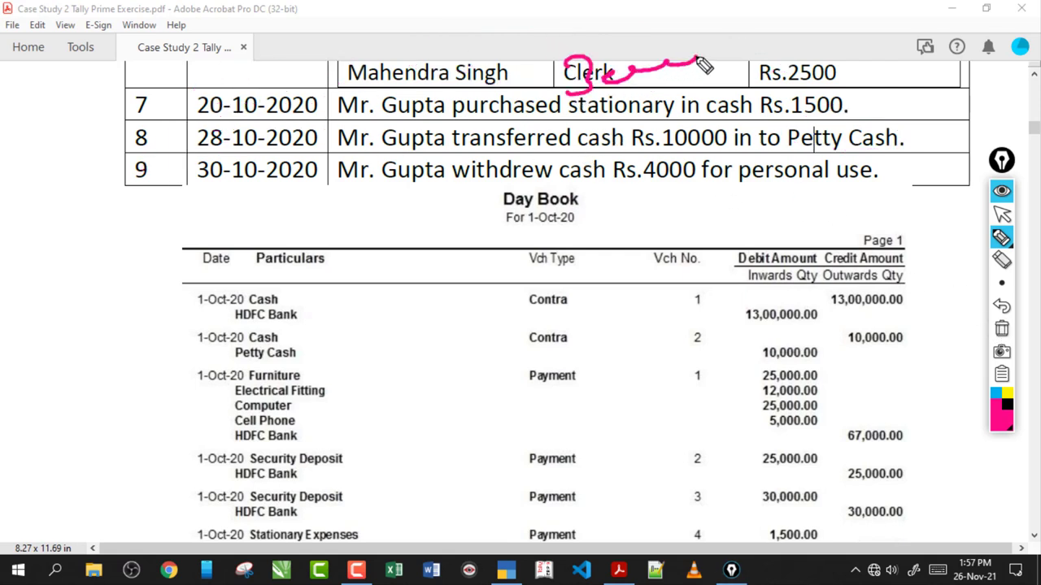
mouse_move(585, 122)
left_mouse_down()
mouse_move(744, 78)
mouse_move(728, 101)
left_mouse_up()
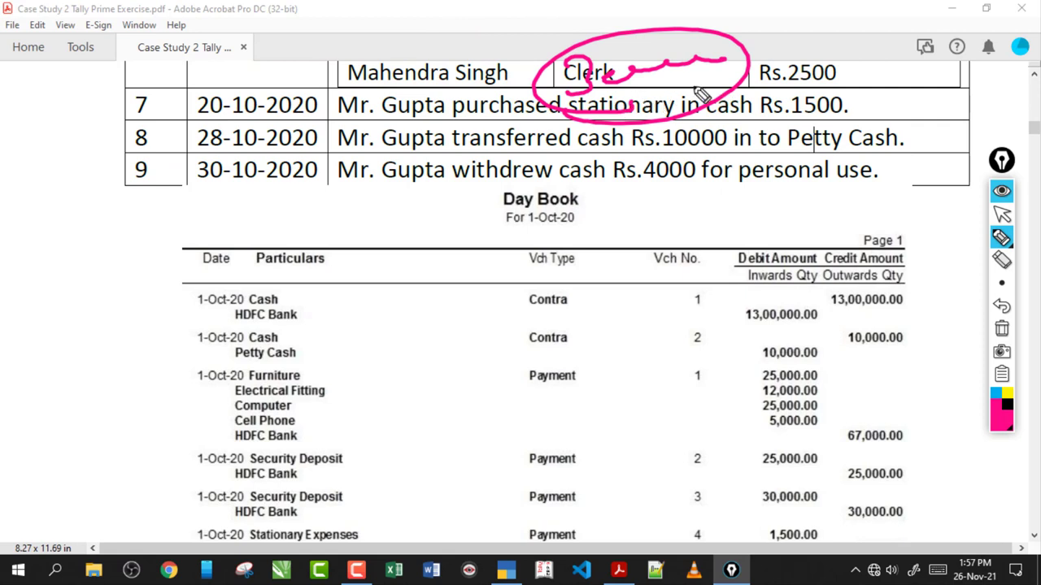
left_click_drag(728, 53, 779, 49)
left_click_drag(602, 128, 831, 81)
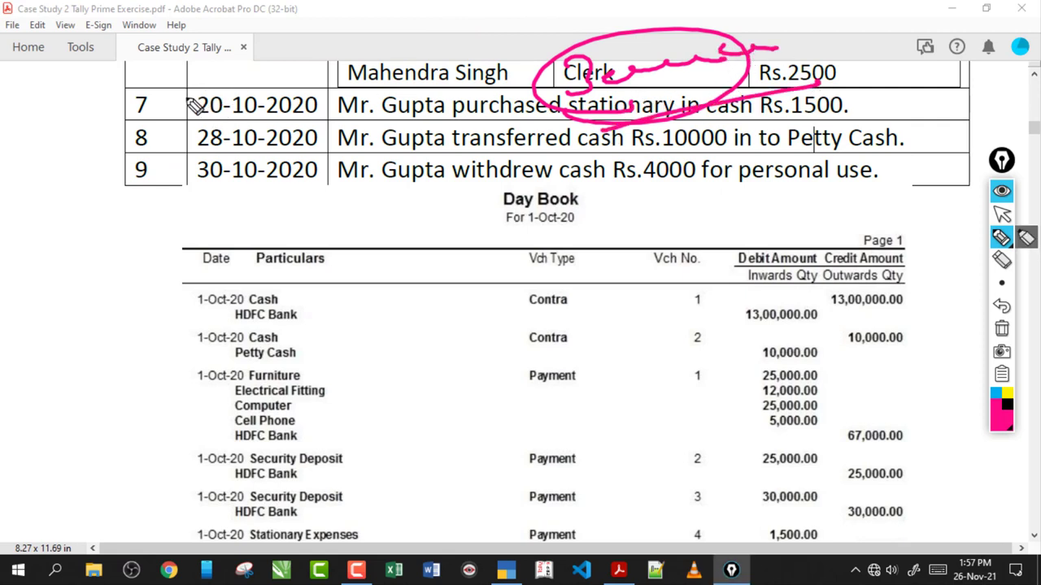
mouse_move(185, 85)
left_mouse_down()
mouse_move(196, 114)
mouse_move(216, 84)
mouse_move(243, 78)
left_mouse_up()
left_click_drag(252, 114, 271, 120)
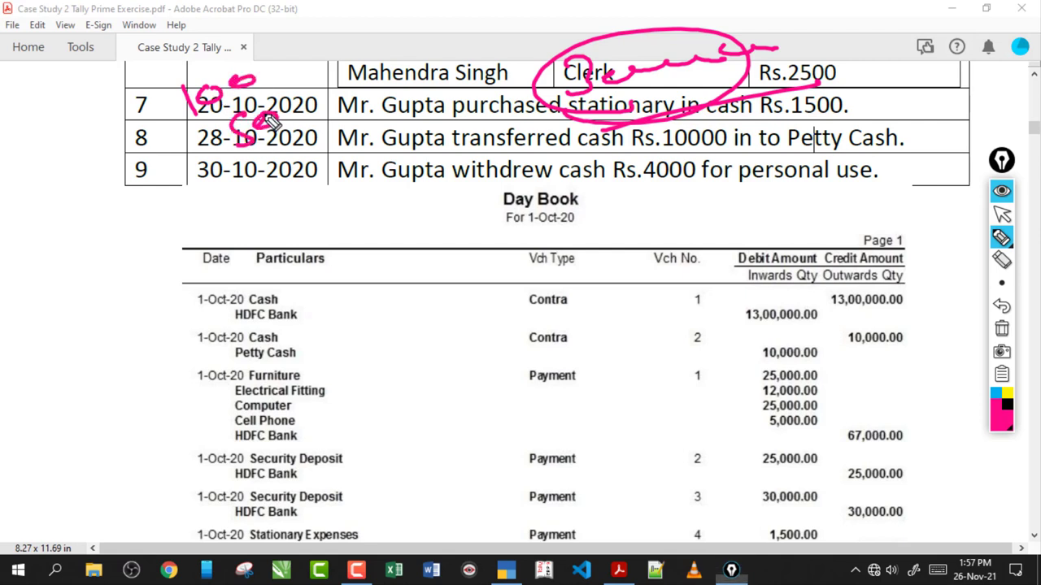
mouse_move(146, 88)
left_mouse_down()
mouse_move(199, 80)
mouse_move(313, 148)
mouse_move(170, 126)
left_mouse_up()
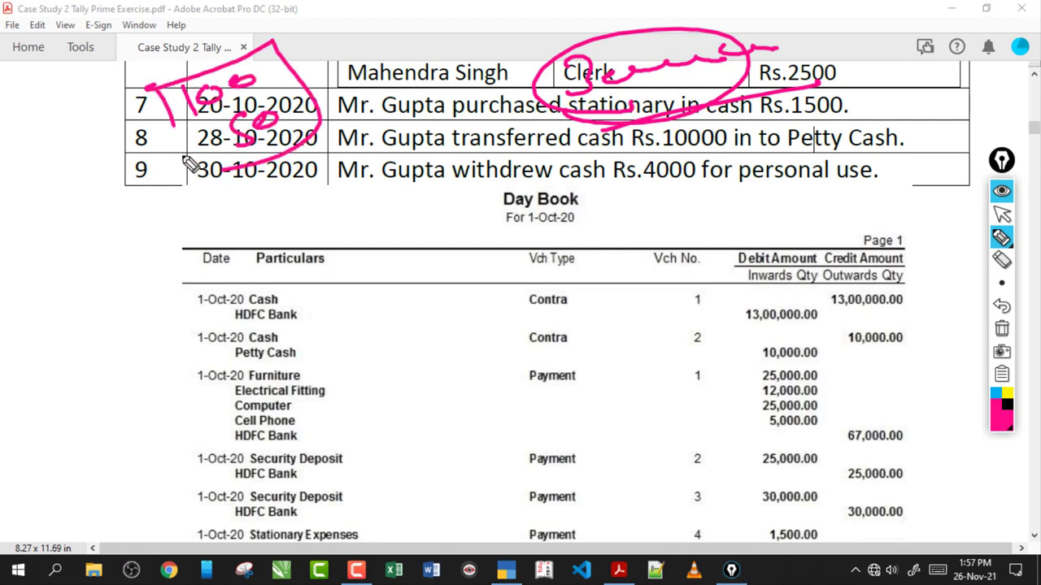
left_click_drag(189, 163, 283, 158)
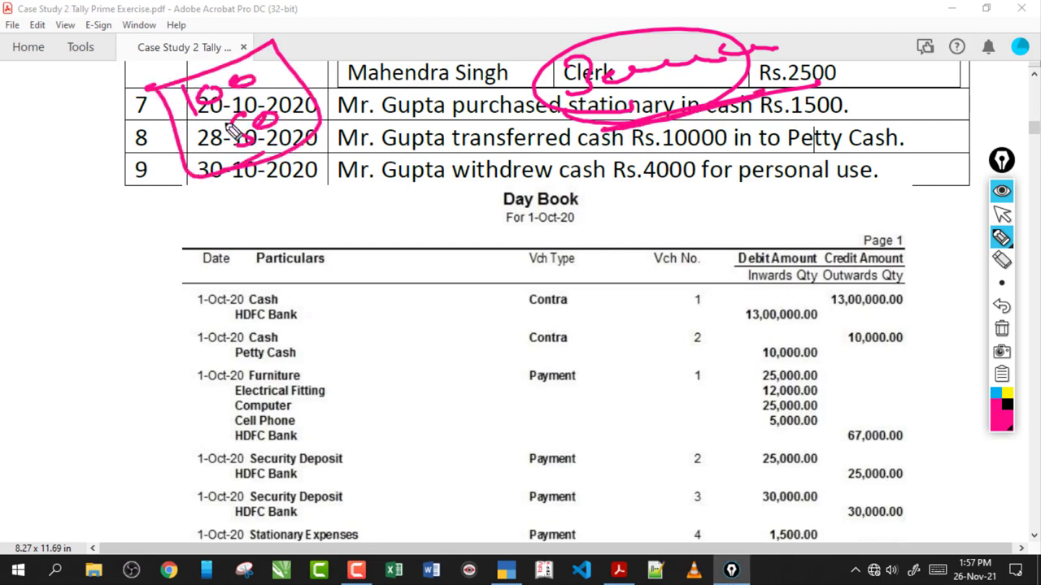
mouse_move(193, 83)
left_mouse_down()
mouse_move(195, 123)
mouse_move(321, 122)
mouse_move(321, 75)
left_mouse_up()
left_click_drag(232, 64, 267, 175)
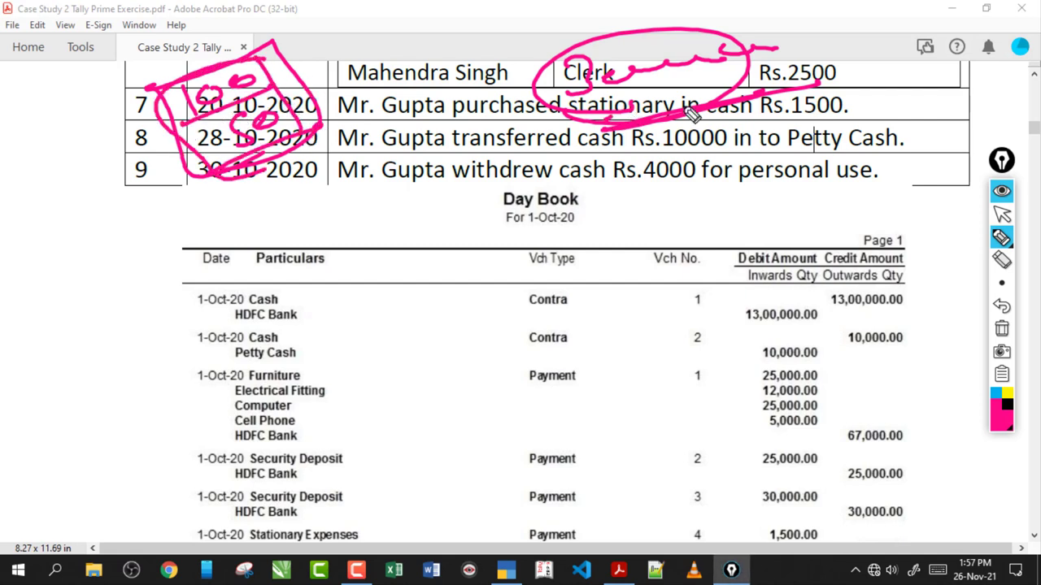
- Underline 'stationary' in transaction 7 and write and circle 10000 beside Particulars
mouse_move(659, 116)
left_mouse_down()
mouse_move(581, 129)
mouse_move(655, 118)
mouse_move(618, 134)
mouse_move(715, 108)
mouse_move(743, 115)
left_mouse_up()
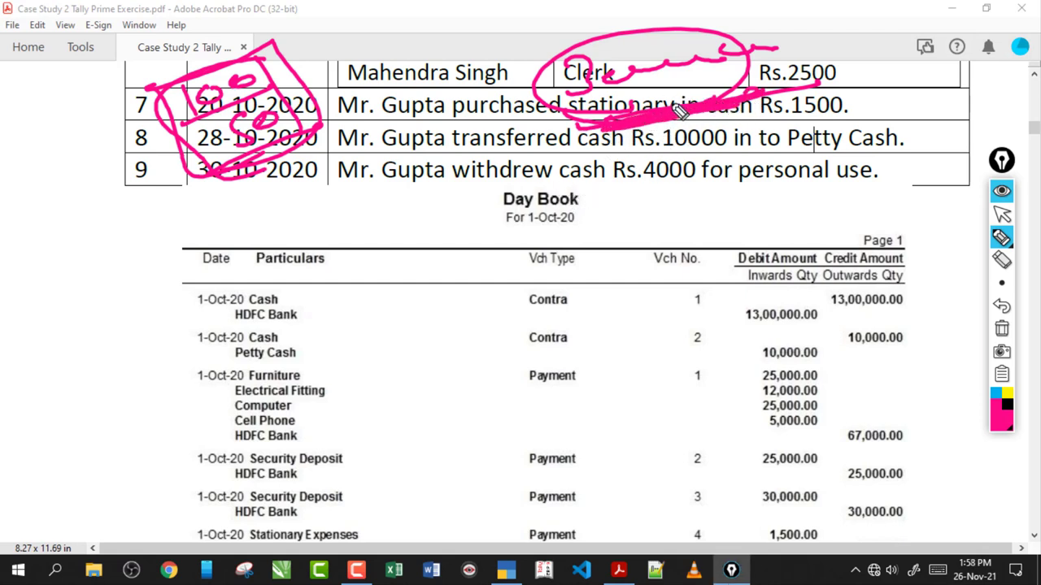
mouse_move(669, 126)
left_mouse_down()
mouse_move(565, 184)
mouse_move(501, 239)
left_mouse_up()
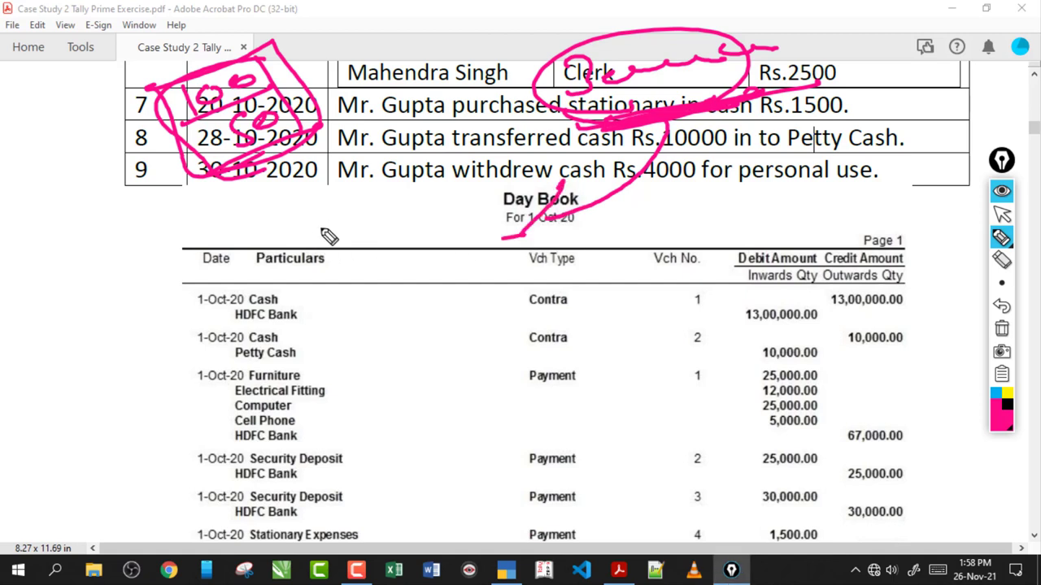
left_click_drag(321, 223, 326, 252)
left_click_drag(359, 231, 471, 209)
mouse_move(475, 233)
left_mouse_down()
mouse_move(324, 292)
mouse_move(495, 239)
mouse_move(313, 294)
left_mouse_up()
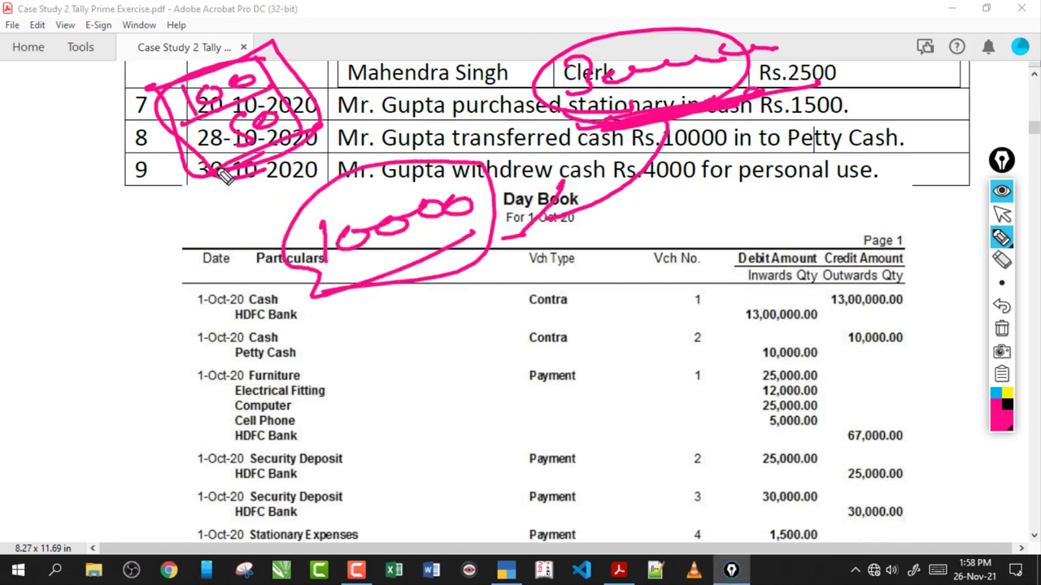
mouse_move(226, 177)
left_mouse_down()
mouse_move(395, 268)
mouse_move(370, 252)
left_mouse_up()
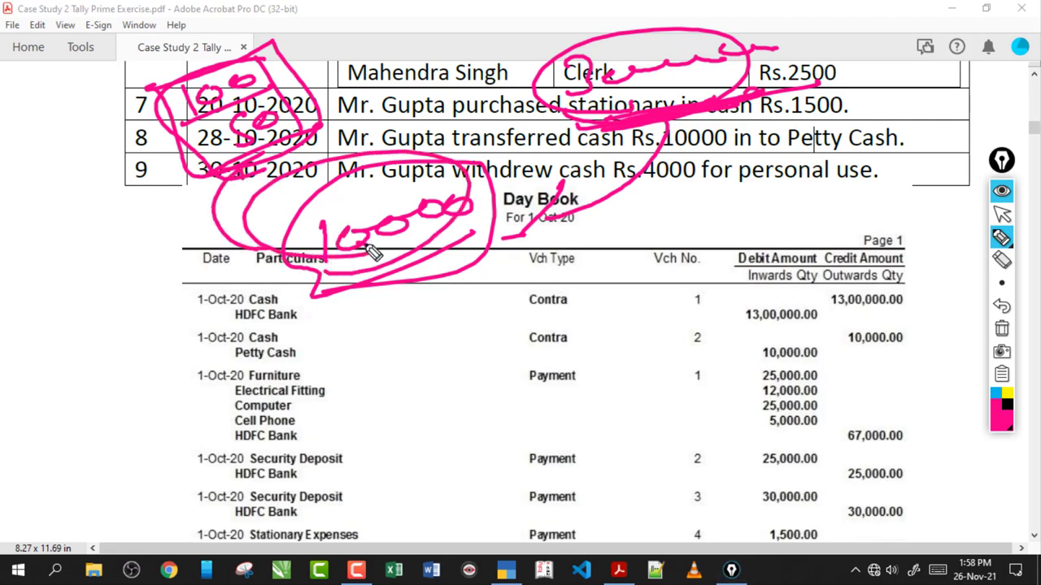
- Write P-C near the first Contra entry and link it to HDFC Bank
mouse_move(401, 307)
left_mouse_down()
mouse_move(400, 345)
mouse_move(419, 312)
left_mouse_up()
left_click(433, 309)
left_click_drag(457, 281, 488, 324)
left_click_drag(499, 286, 529, 301)
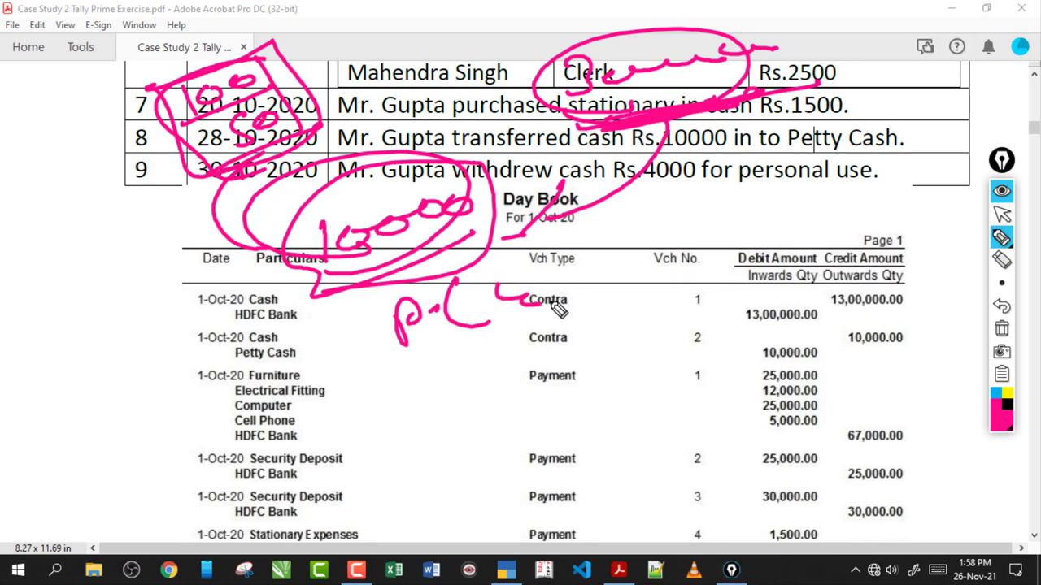
left_click(868, 52)
mouse_move(846, 39)
left_mouse_down()
mouse_move(860, 75)
mouse_move(957, 71)
mouse_move(588, 274)
mouse_move(600, 285)
left_mouse_up()
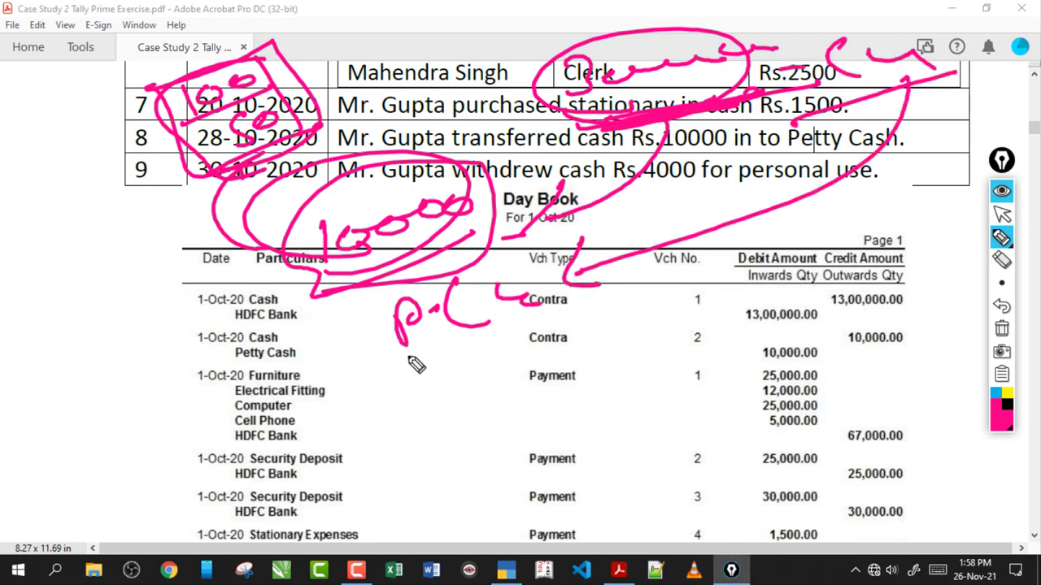
mouse_move(413, 365)
left_mouse_down()
mouse_move(390, 247)
mouse_move(407, 364)
mouse_move(298, 314)
mouse_move(179, 175)
mouse_move(241, 156)
left_mouse_up()
- Erase the pink annotations and highlight 'Petty Cash' in transaction 8
left_click(1000, 331)
left_click(1001, 213)
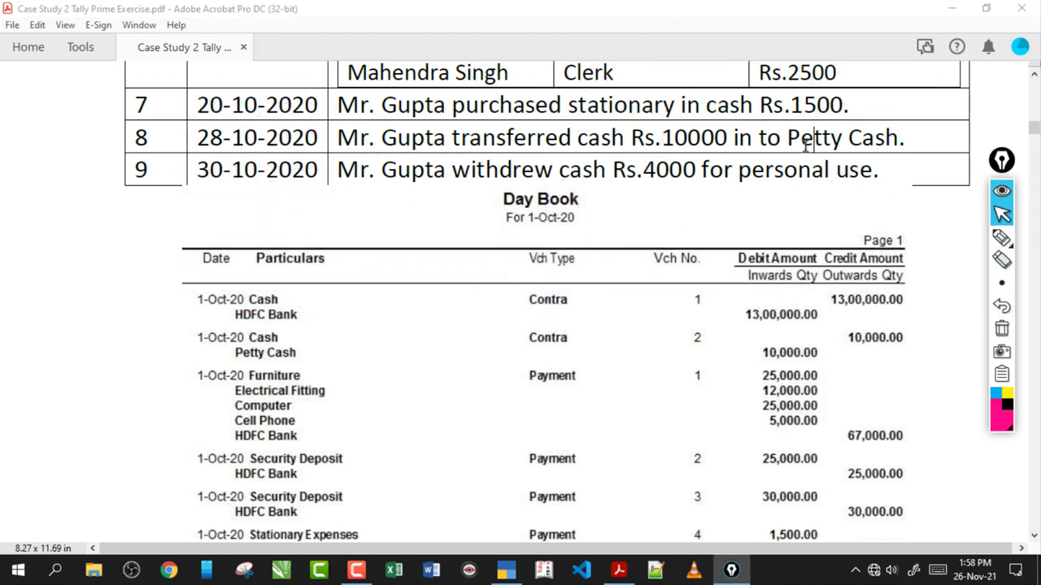
left_click_drag(904, 138, 790, 138)
left_click(814, 138)
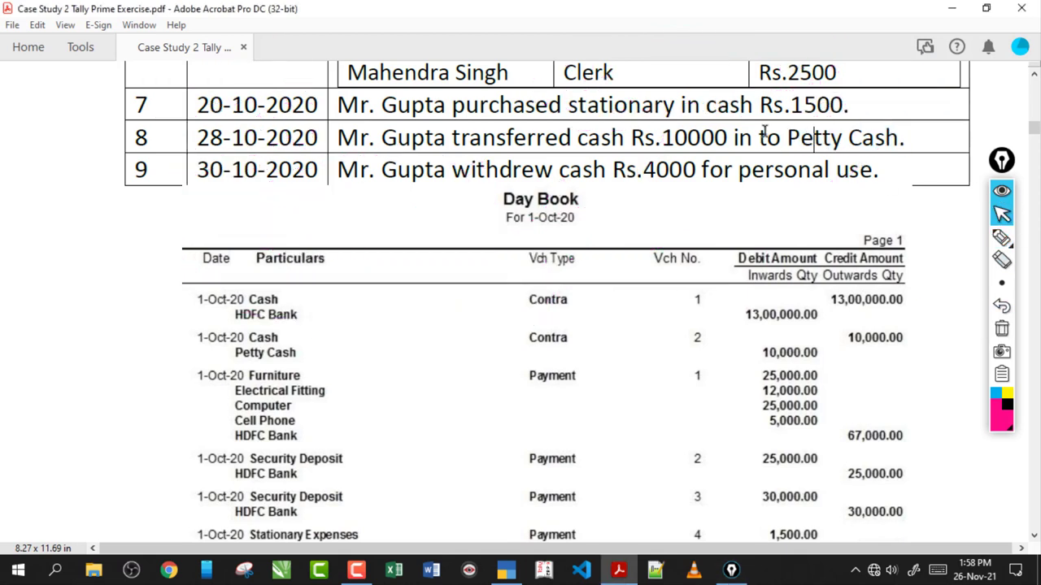
triple_click(817, 140)
left_click(817, 141)
triple_click(805, 142)
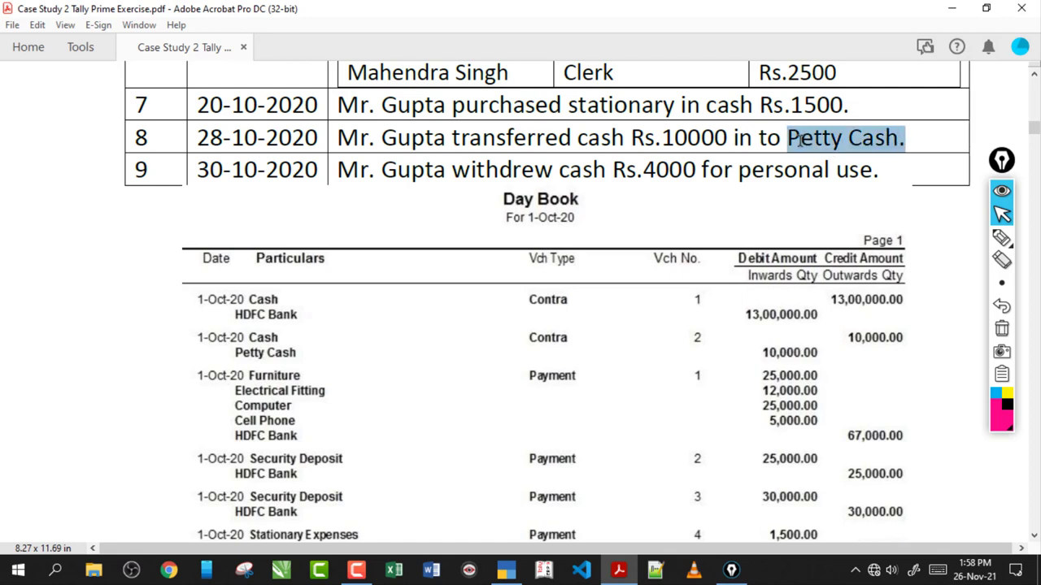
left_click(805, 140)
left_click_drag(787, 140, 884, 142)
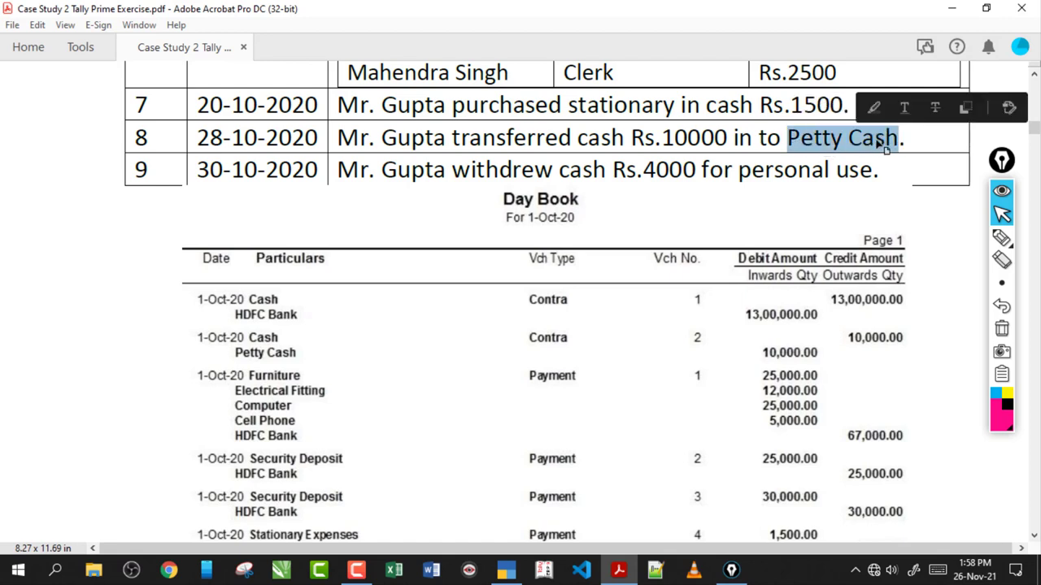
left_click(901, 165)
- Underline the Rs.10000 cash transfer to Petty Cash and circle the related transaction rows
left_click(1001, 237)
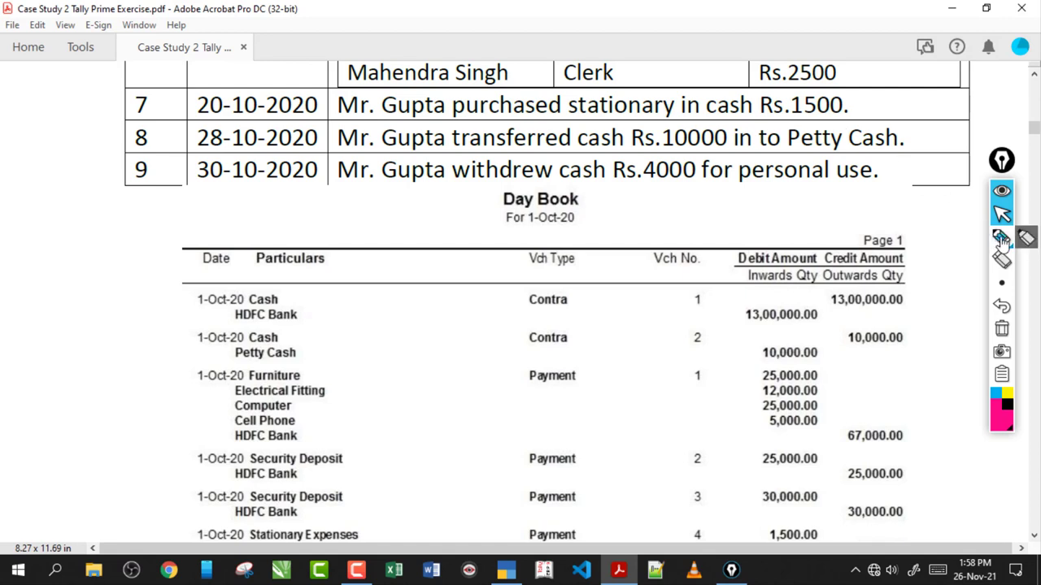
left_click_drag(654, 152, 822, 158)
left_click_drag(471, 155, 691, 156)
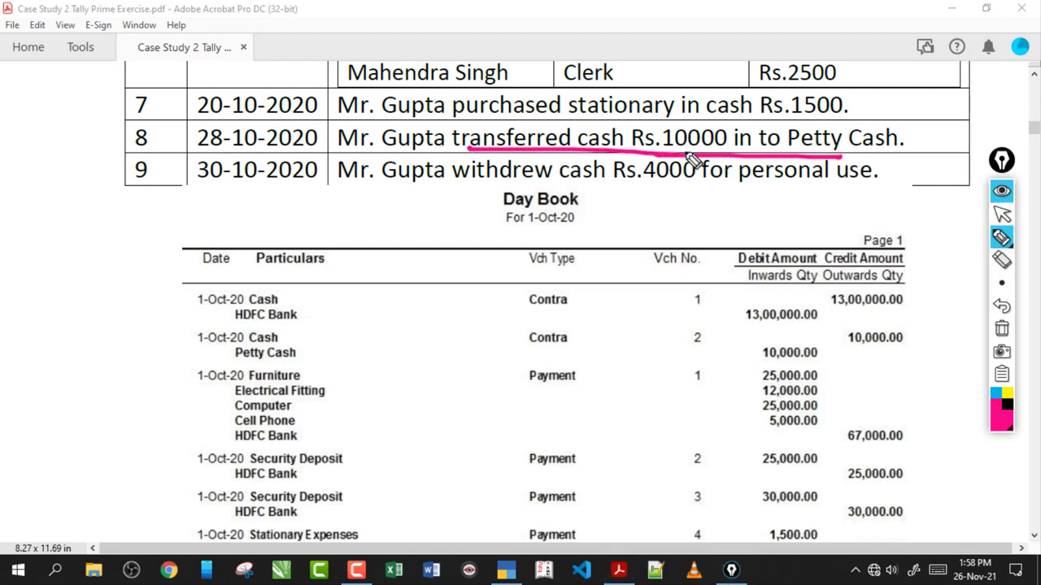
mouse_move(479, 74)
left_mouse_down()
mouse_move(498, 51)
mouse_move(569, 66)
left_mouse_up()
mouse_move(329, 158)
left_mouse_down()
mouse_move(336, 204)
mouse_move(372, 181)
mouse_move(309, 252)
left_mouse_up()
left_click_drag(376, 137, 420, 159)
mouse_move(548, 70)
left_mouse_down()
mouse_move(529, 111)
mouse_move(504, 107)
left_mouse_up()
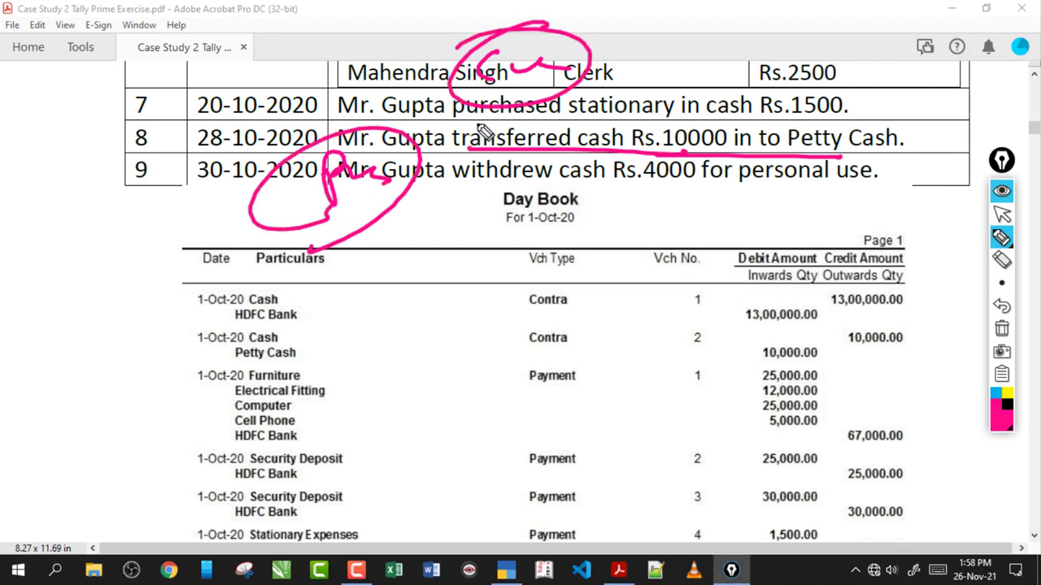
- Add pen notes pointing to the Contra entries and circle the 10,000.00 debit
left_click_drag(329, 44, 319, 67)
left_click_drag(342, 50, 421, 35)
left_click_drag(431, 82, 293, 92)
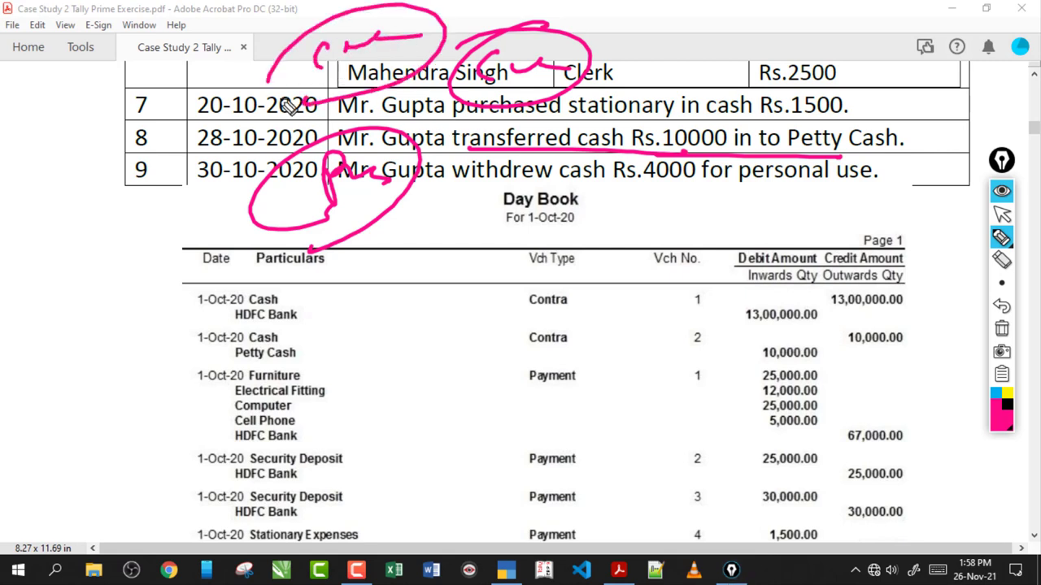
left_click_drag(473, 347, 576, 295)
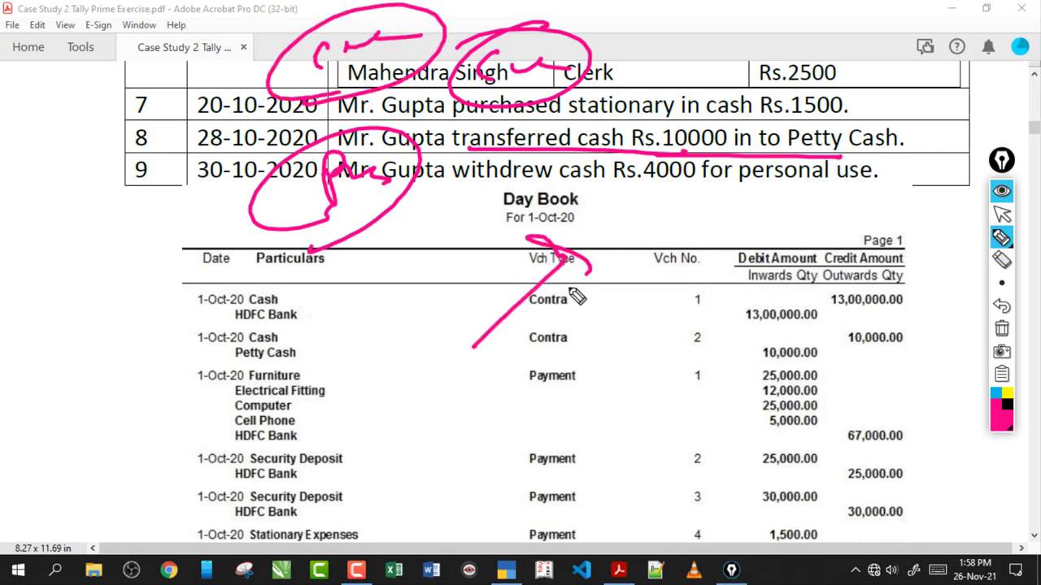
mouse_move(649, 283)
left_mouse_down()
mouse_move(592, 371)
mouse_move(624, 369)
left_mouse_up()
left_click_drag(735, 340, 736, 366)
mouse_move(750, 354)
left_mouse_down()
mouse_move(831, 349)
mouse_move(826, 405)
left_mouse_up()
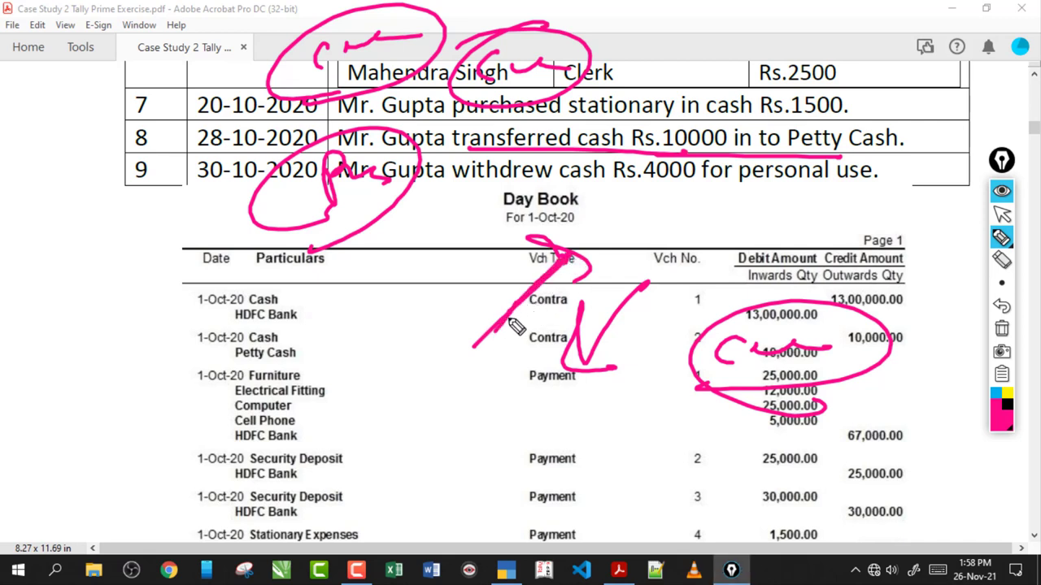
left_click_drag(491, 342, 516, 332)
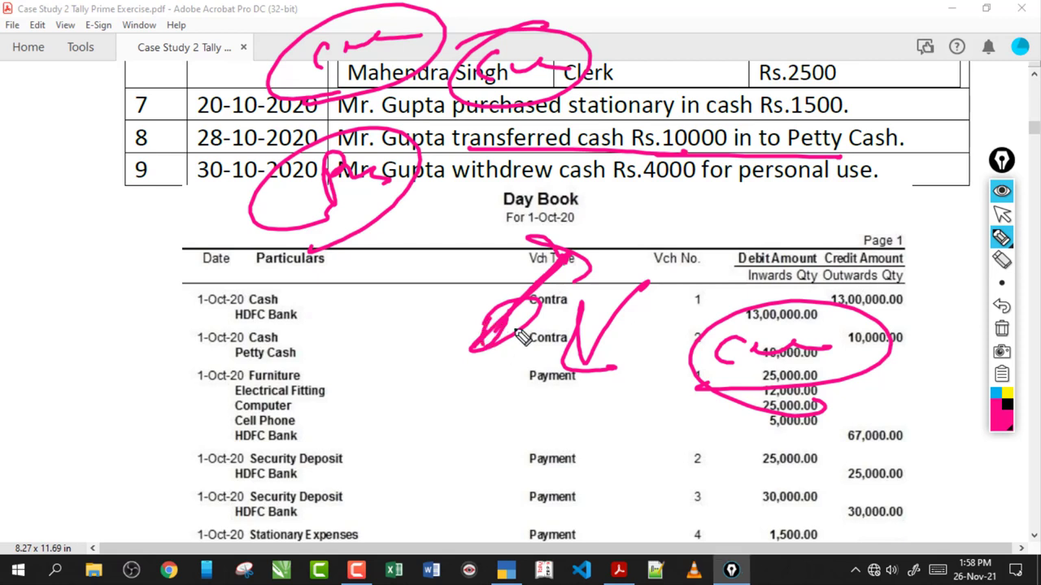
- Clear all pen annotations, select 'Petty Cash' in row 8, and return to TallyPrime
left_click(1002, 327)
left_click(1001, 213)
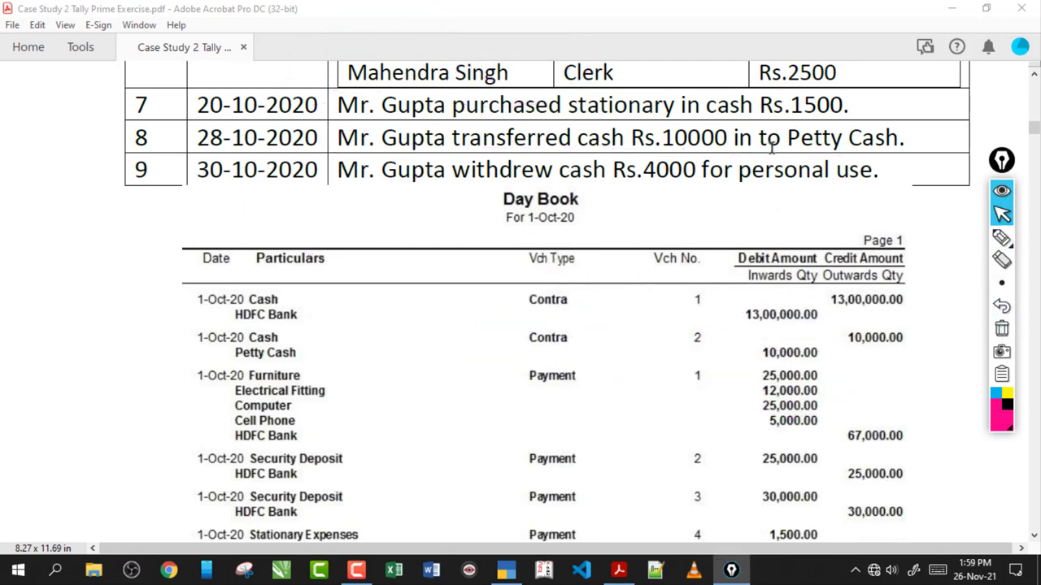
left_click_drag(785, 139, 899, 142)
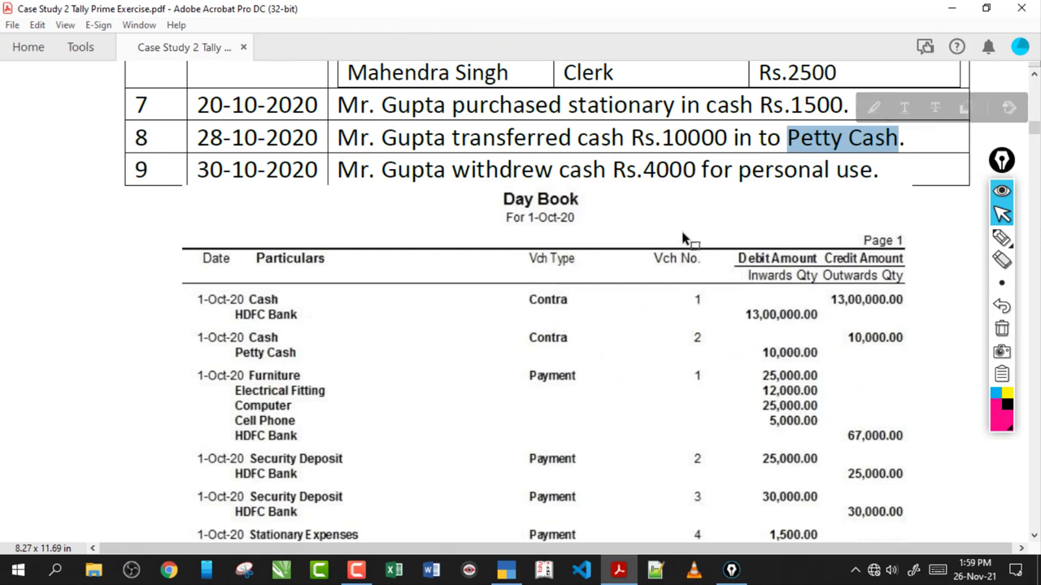
left_click(506, 570)
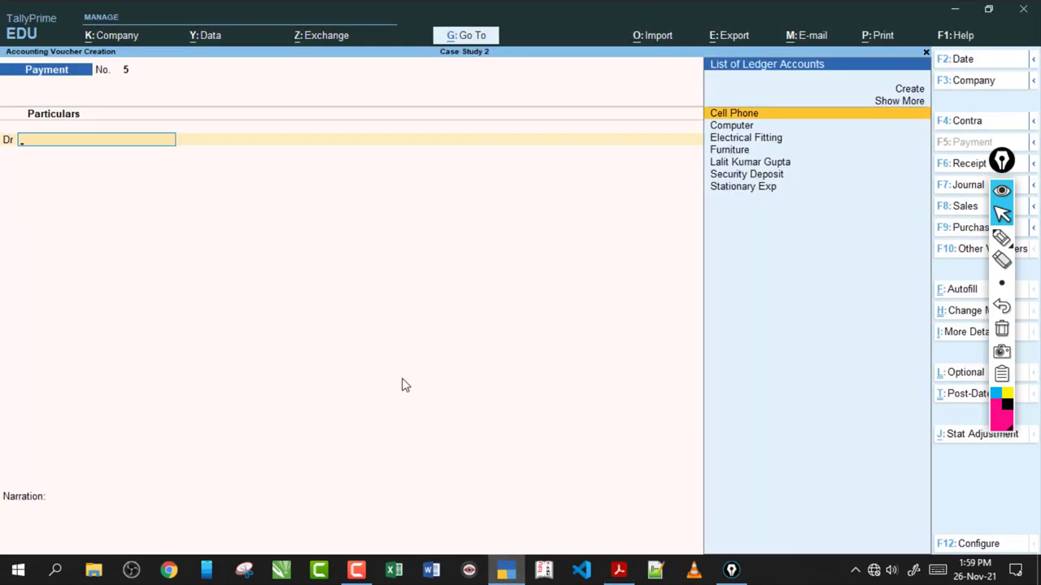
- Start a Contra voucher crediting Cash with 10,000
key("F4")
type("Ca")
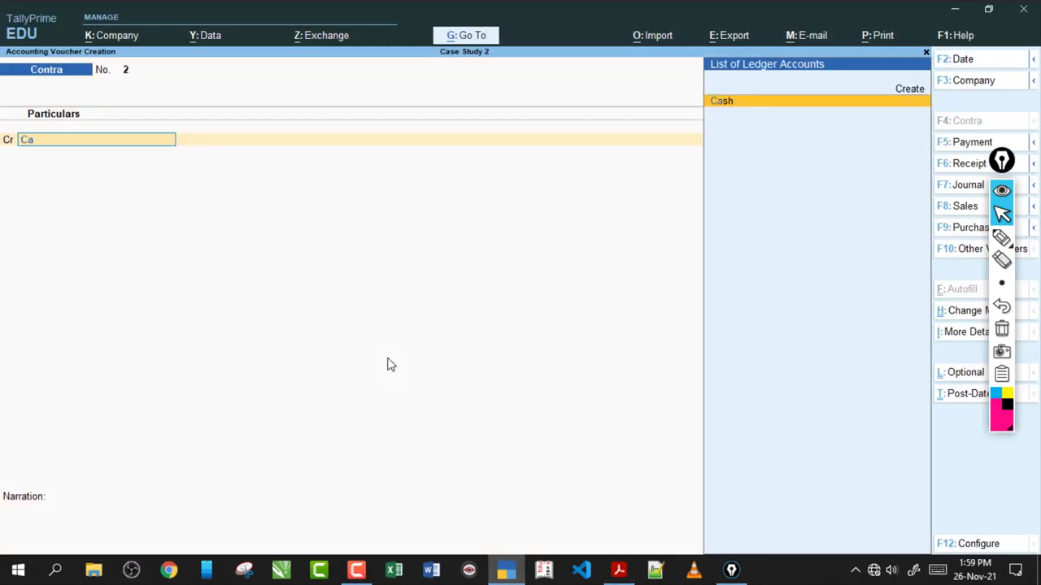
type("s")
key("Return")
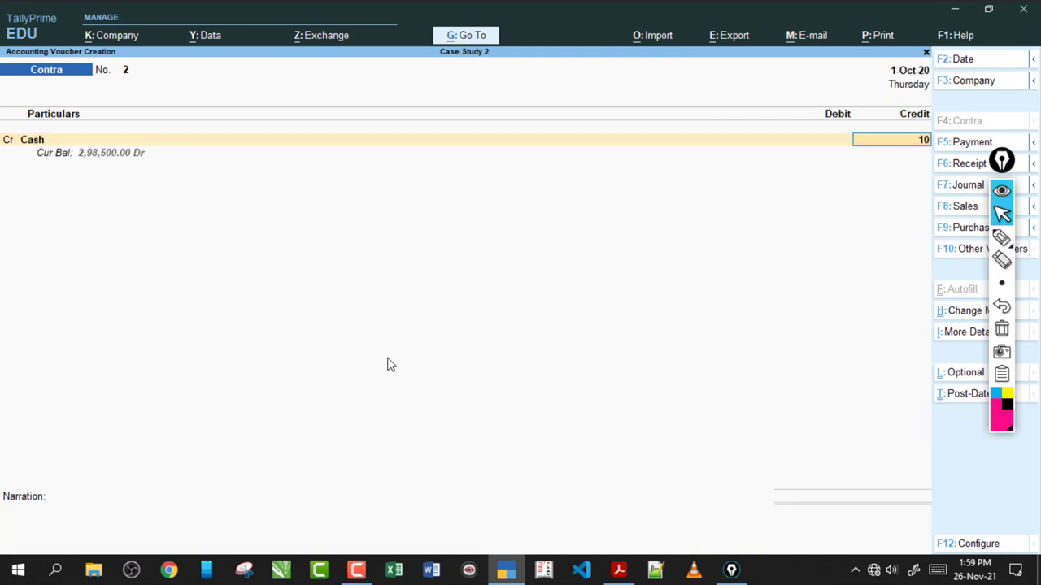
type("10,000")
key("Return")
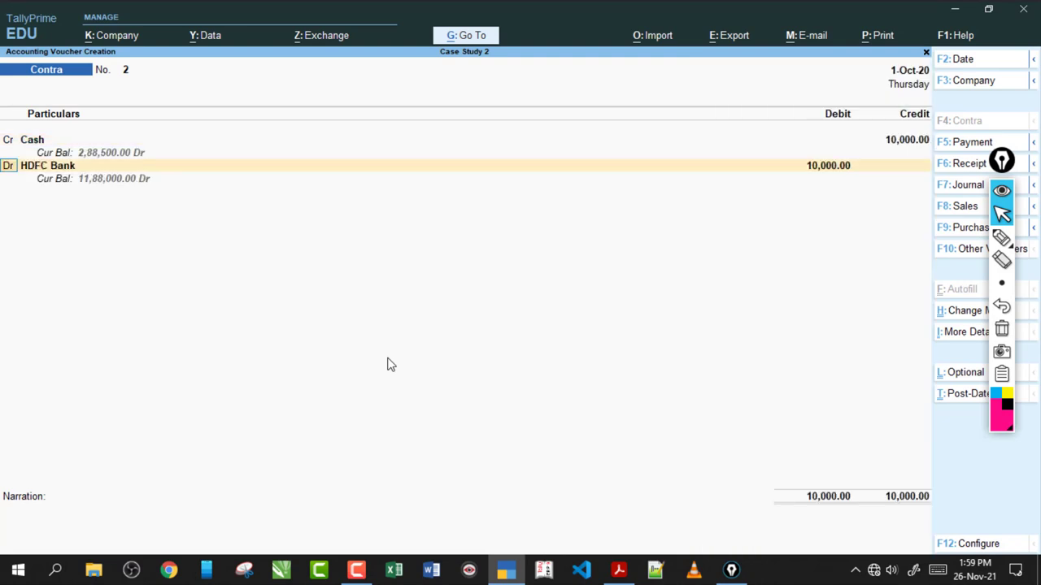
key("Return")
- Create a new Petty Cash ledger under Cash-in-Hand as the debit account
key("alt+c")
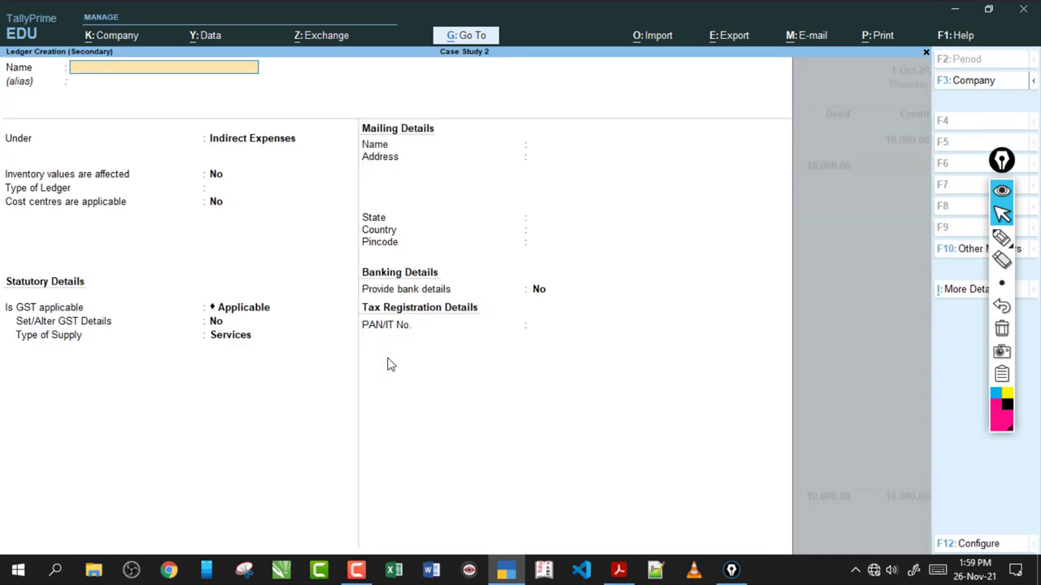
type("Petty Cash")
key("Return")
key("Return")
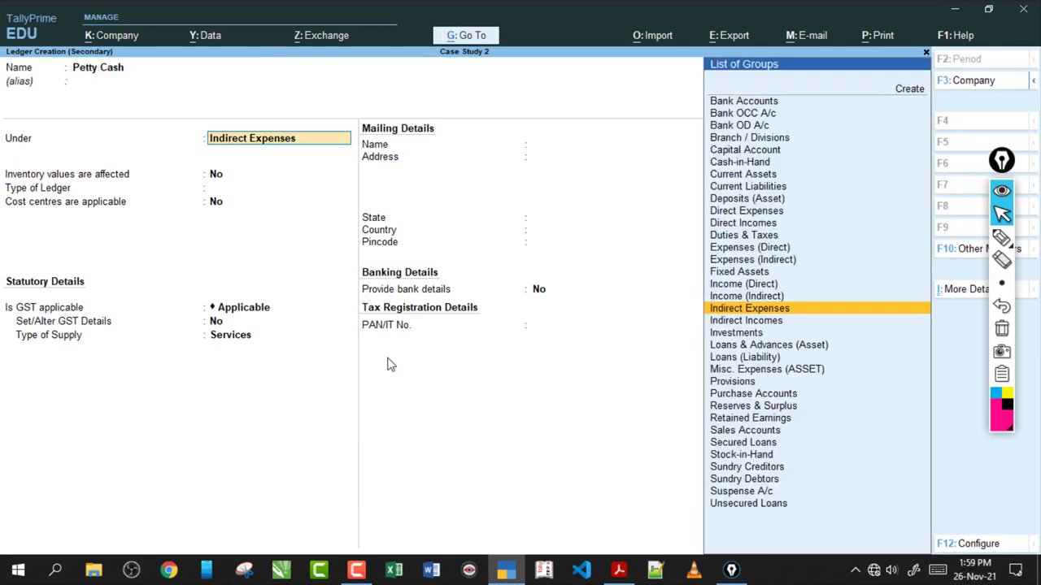
type("Cas")
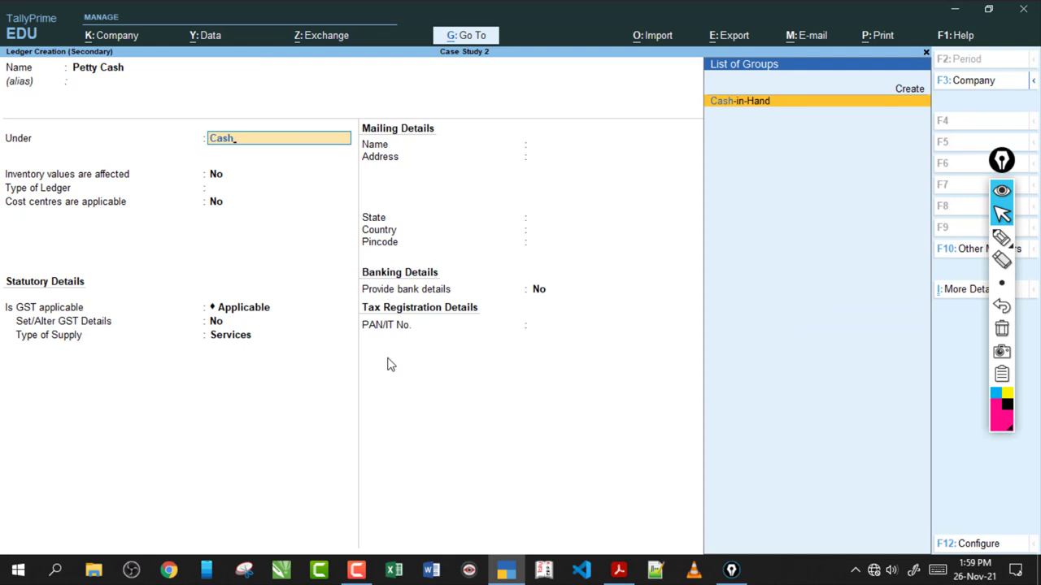
type("h")
key("Return")
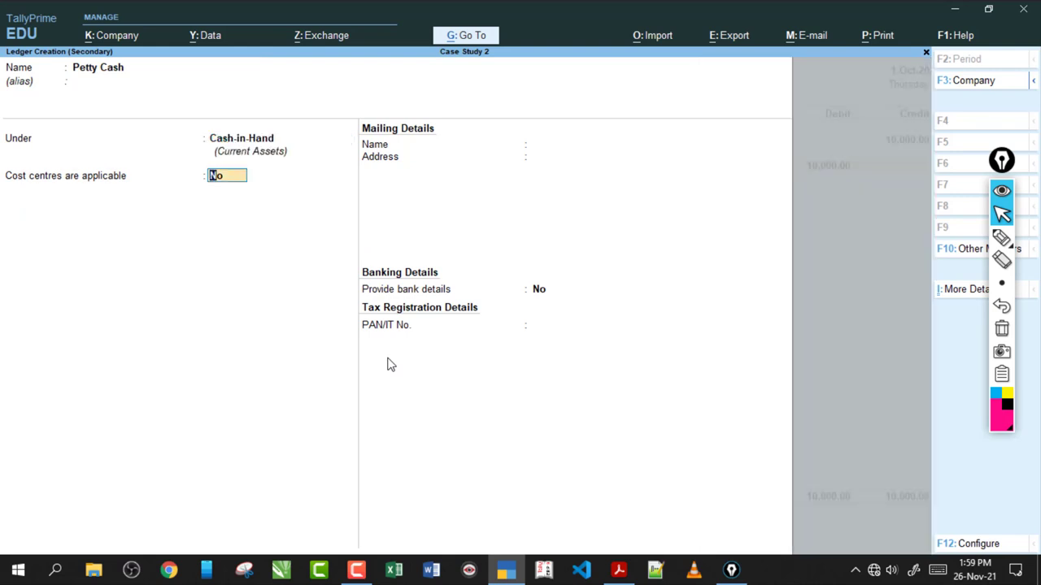
key("Return")
key("Return")
key("Return")
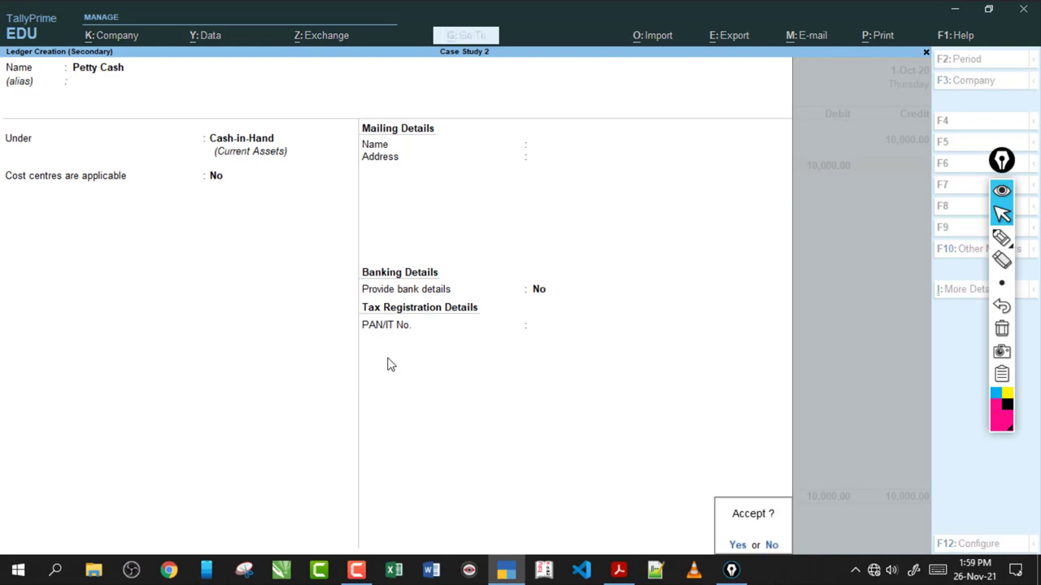
key("Return")
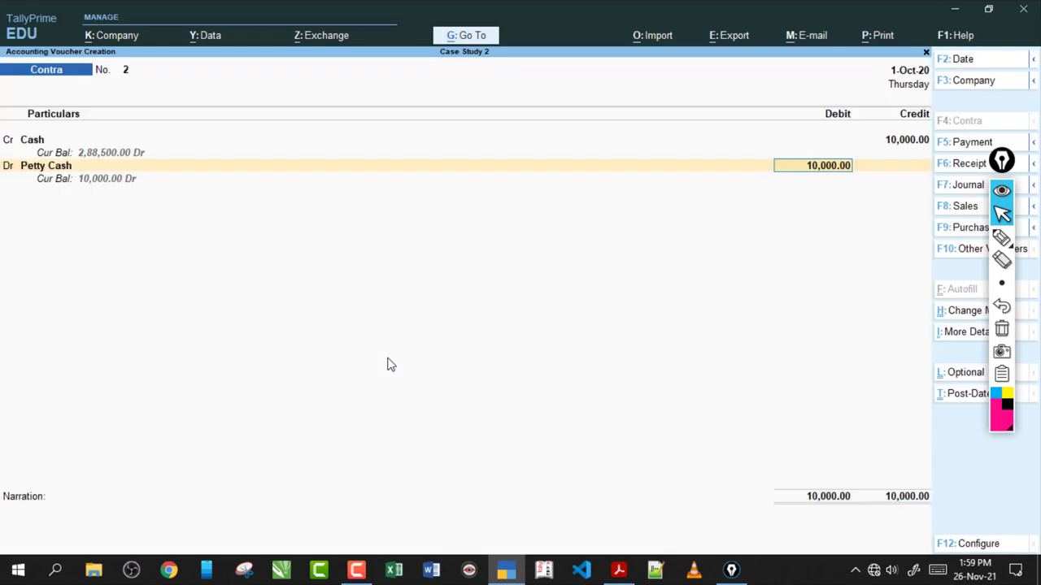
- Debit Petty Cash 10,000.00 and save Contra voucher No. 2 without narration
key("Return")
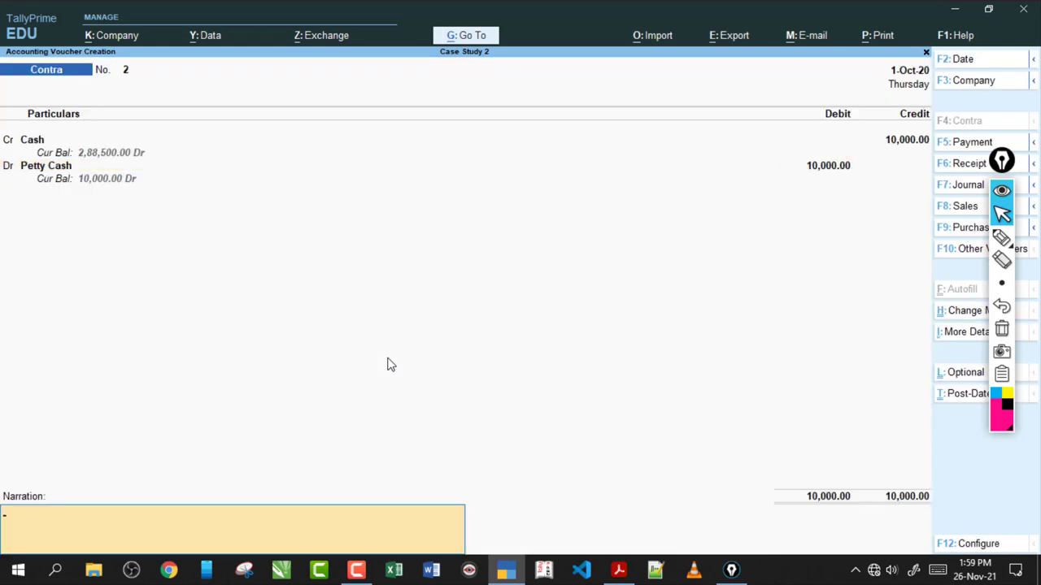
key("Return")
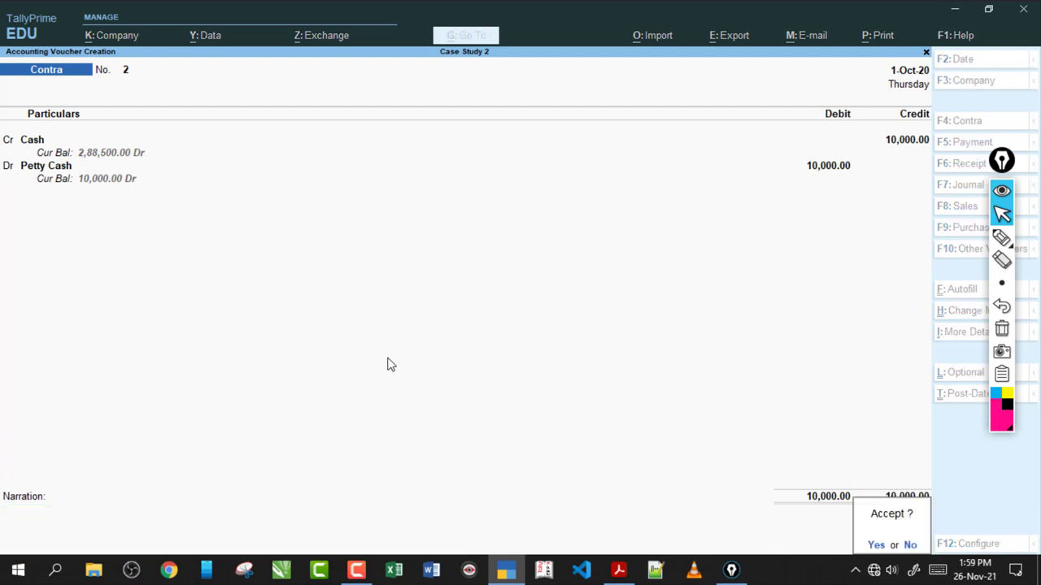
key("Return")
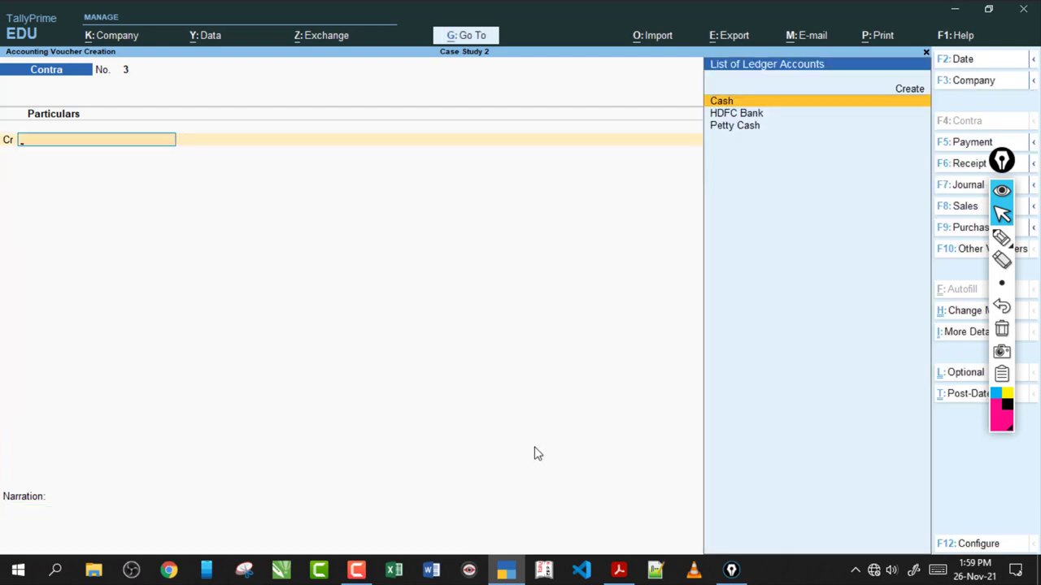
- Check the 4000 amount of the row 9 transaction in the exercise PDF
left_click(619, 569)
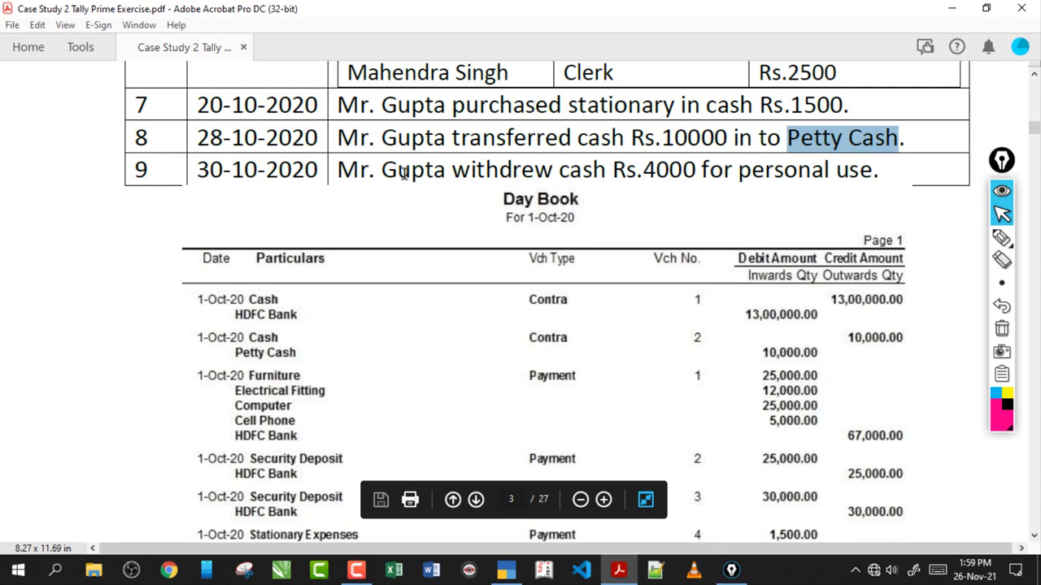
left_click_drag(413, 175, 443, 173)
left_click(638, 179)
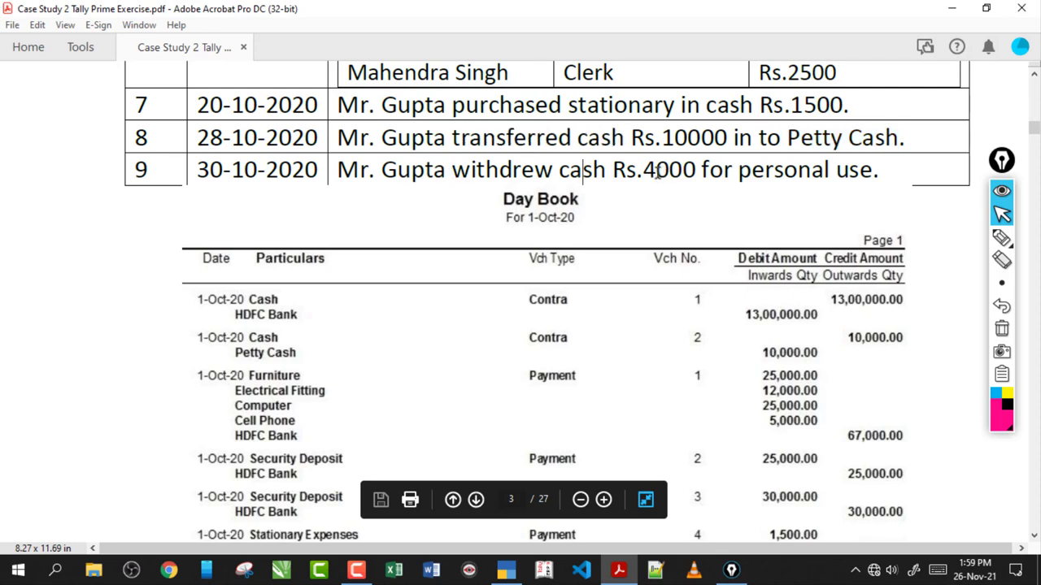
left_click_drag(644, 172, 745, 172)
left_click(764, 170)
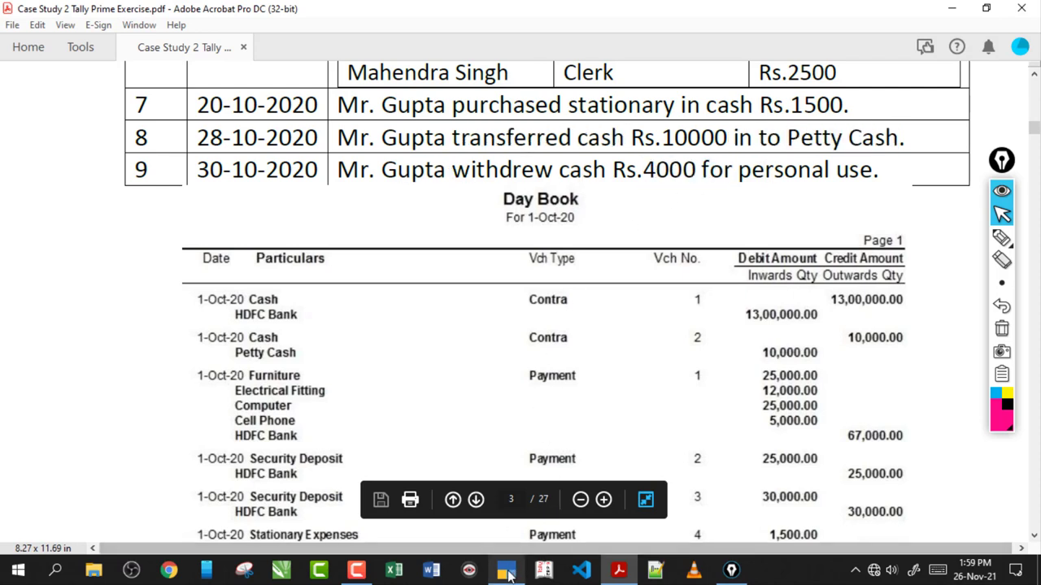
left_click(506, 570)
- In a Payment voucher, create a Withdrawals ledger under Capital Account
key("F5")
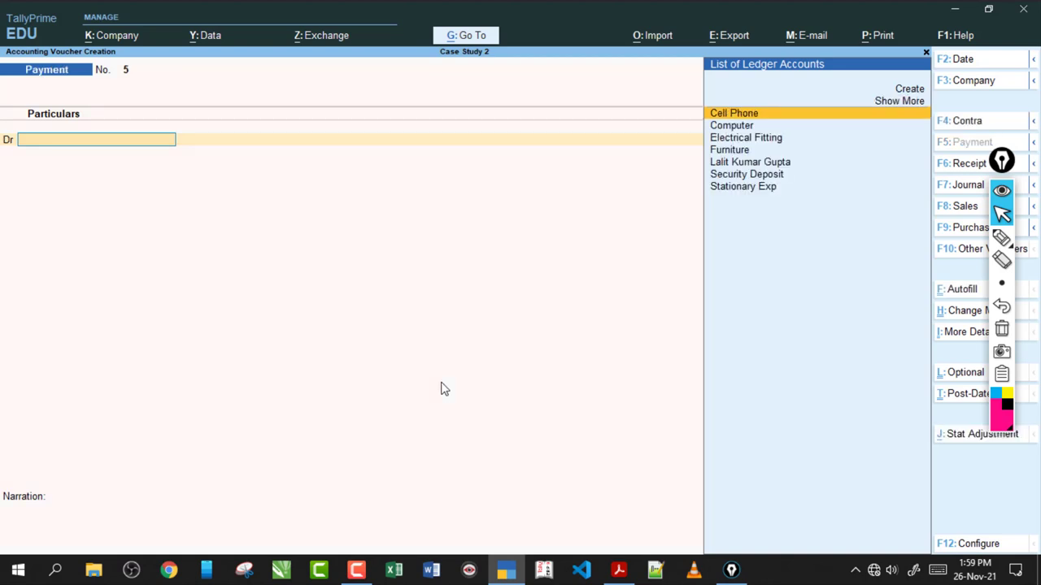
key("alt+c")
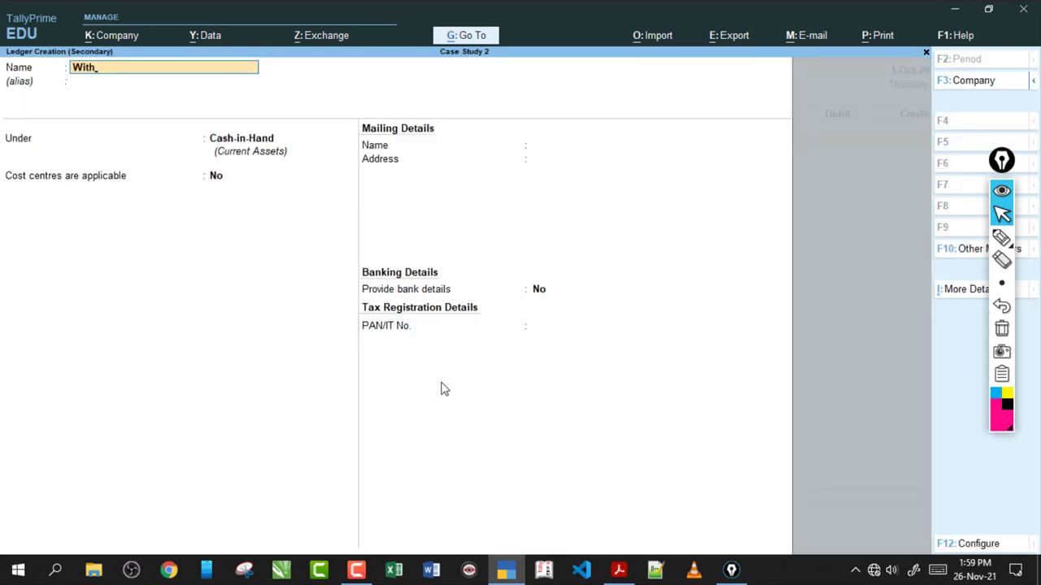
type("Withdrawals")
key("Return")
key("Return")
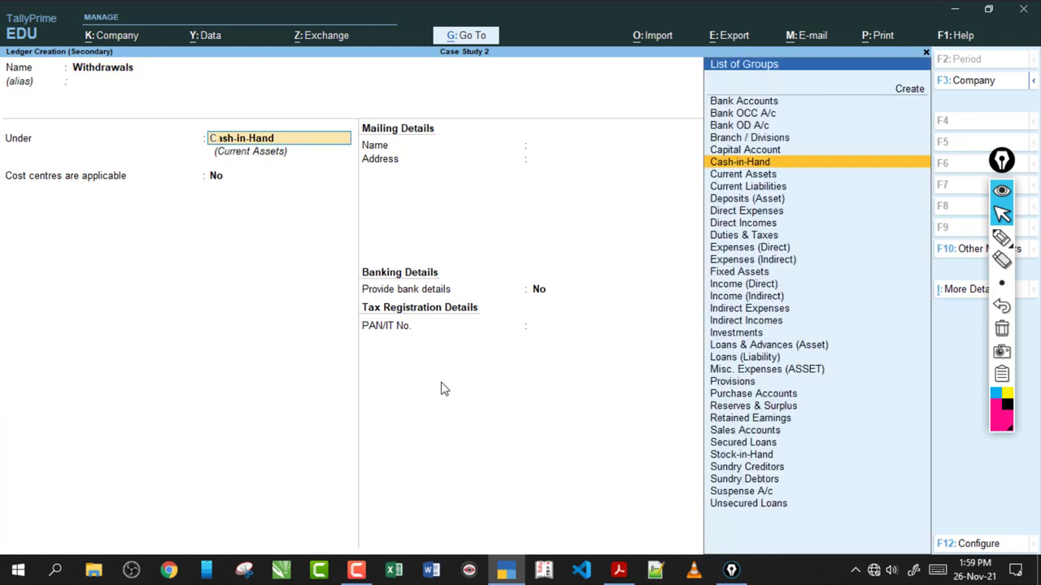
type("Cap")
key("Return")
key("Return")
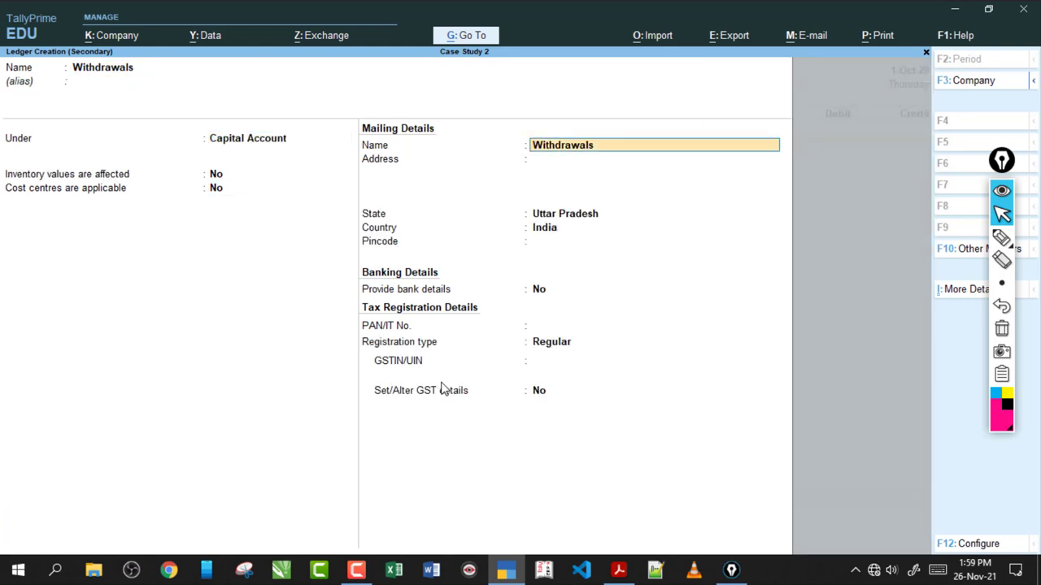
key("ctrl+a")
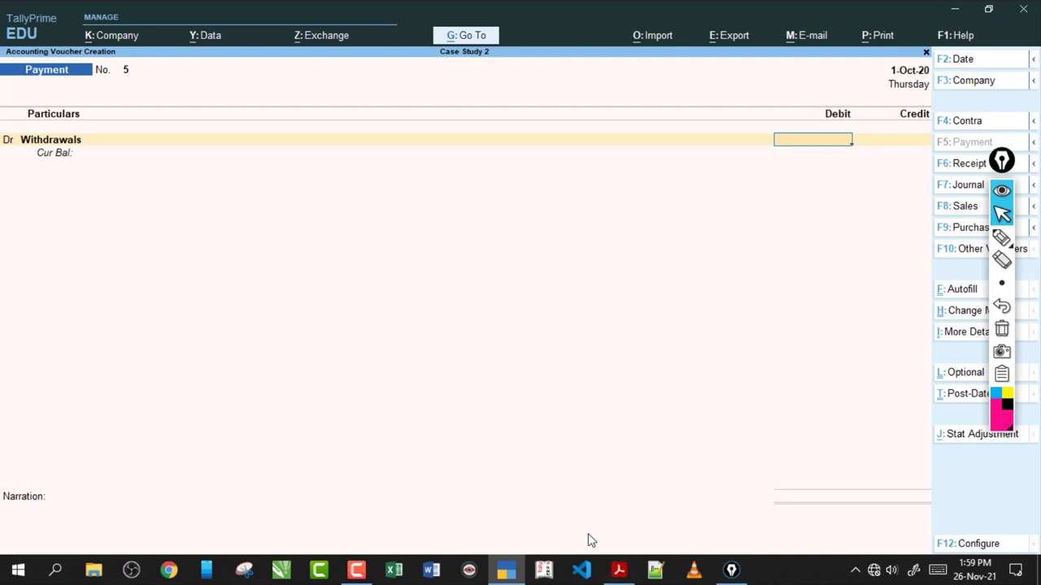
- Debit Withdrawals 4,000, credit Cash, and save Payment voucher No. 5
key("Return")
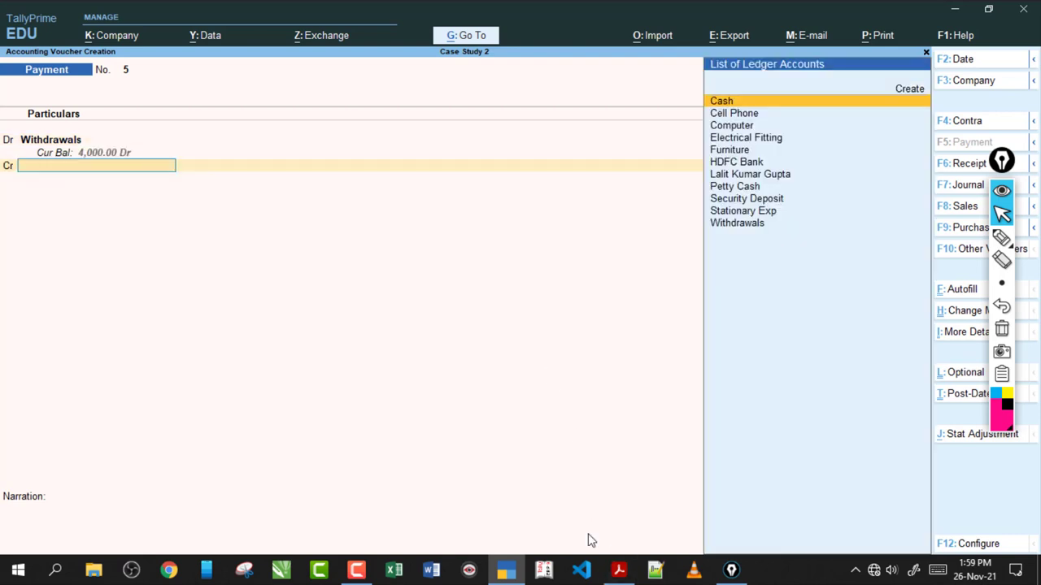
type("Cash")
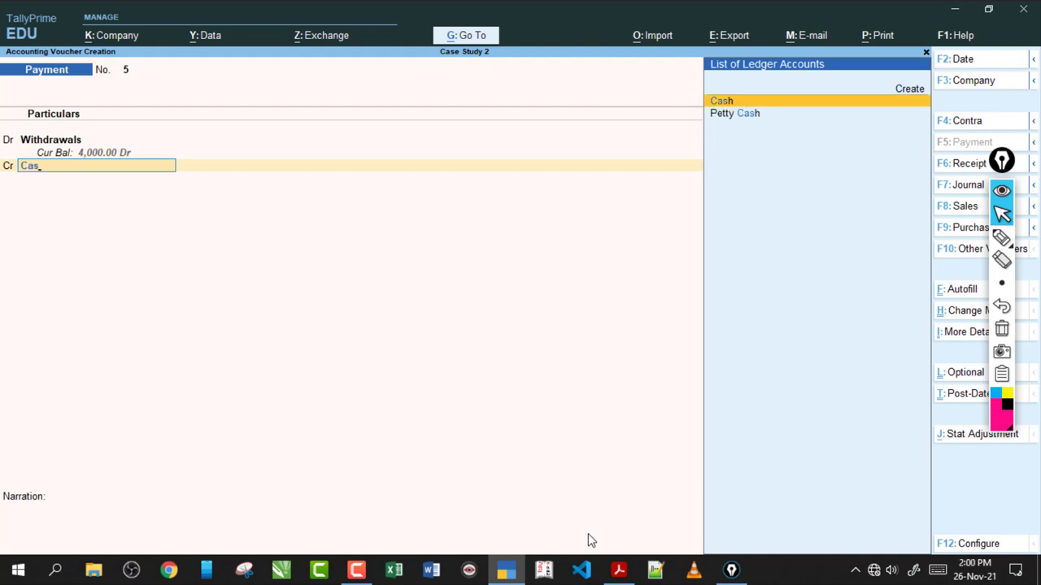
key("Return")
key("ctrl+a")
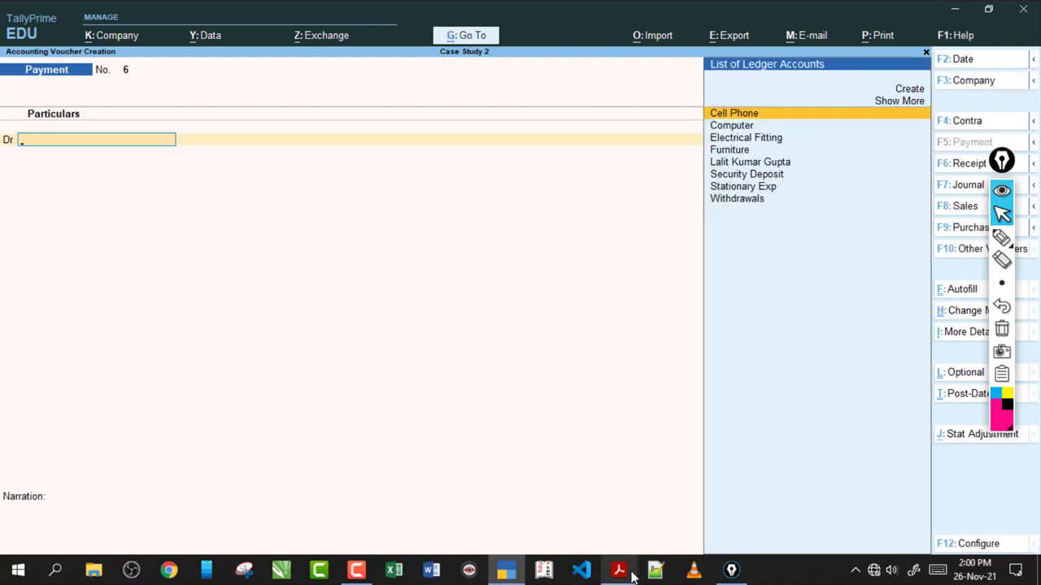
- Review the Rs.4000 withdrawal in row 9, then scroll the PDF through the Day Book to the Trial Balance
left_click(619, 570)
left_click_drag(558, 169, 773, 169)
left_click(701, 169)
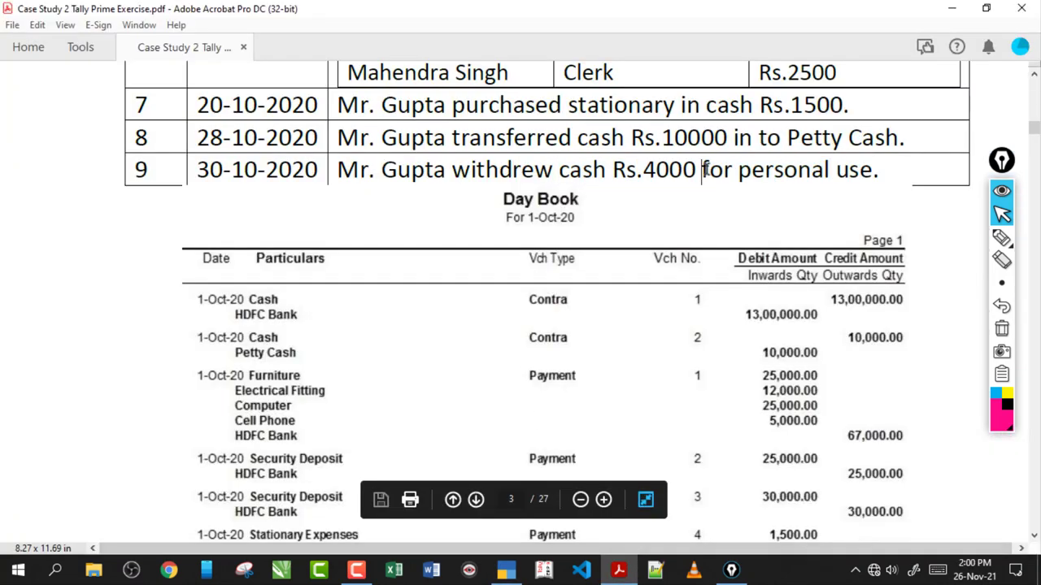
scroll(706, 169, "down", 3)
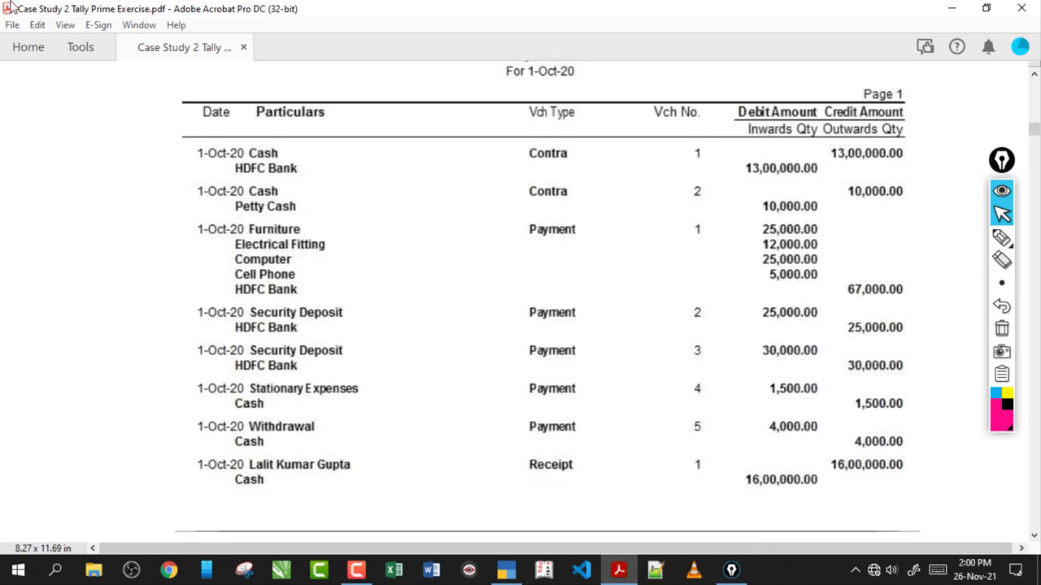
scroll(477, 286, "down", 15)
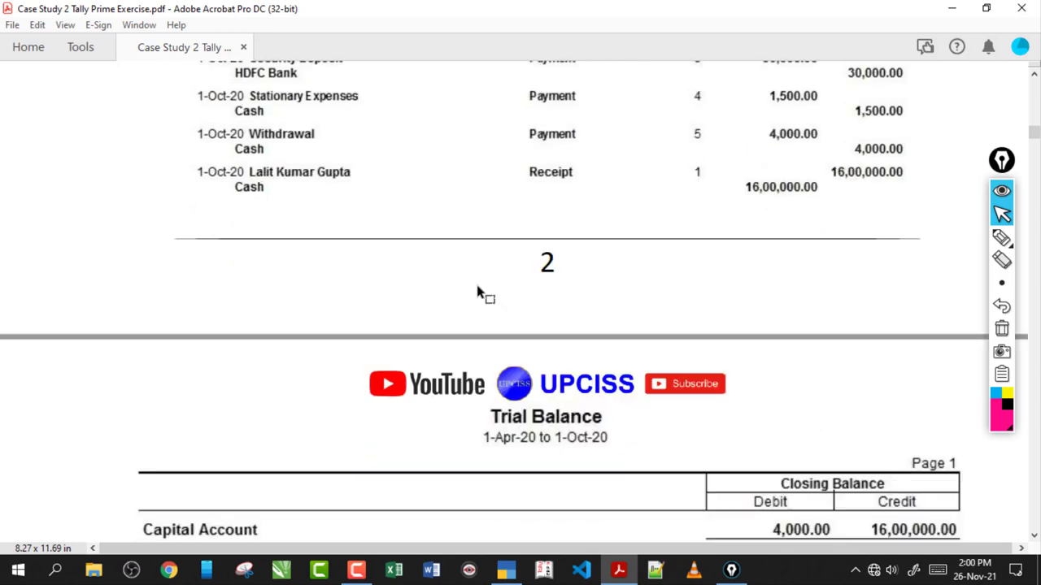
scroll(477, 286, "up", 3)
scroll(477, 286, "down", 2)
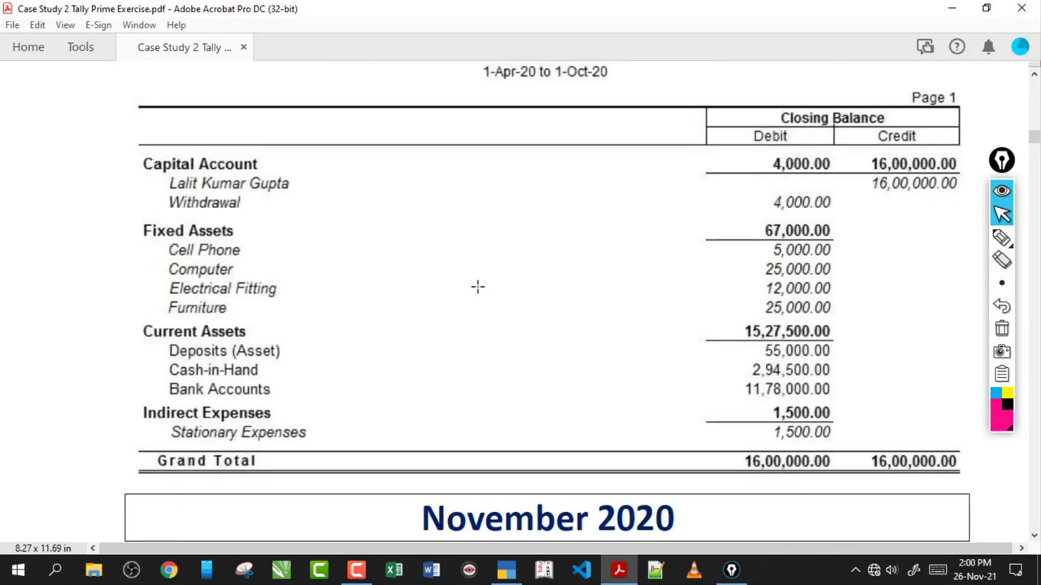
left_click(506, 570)
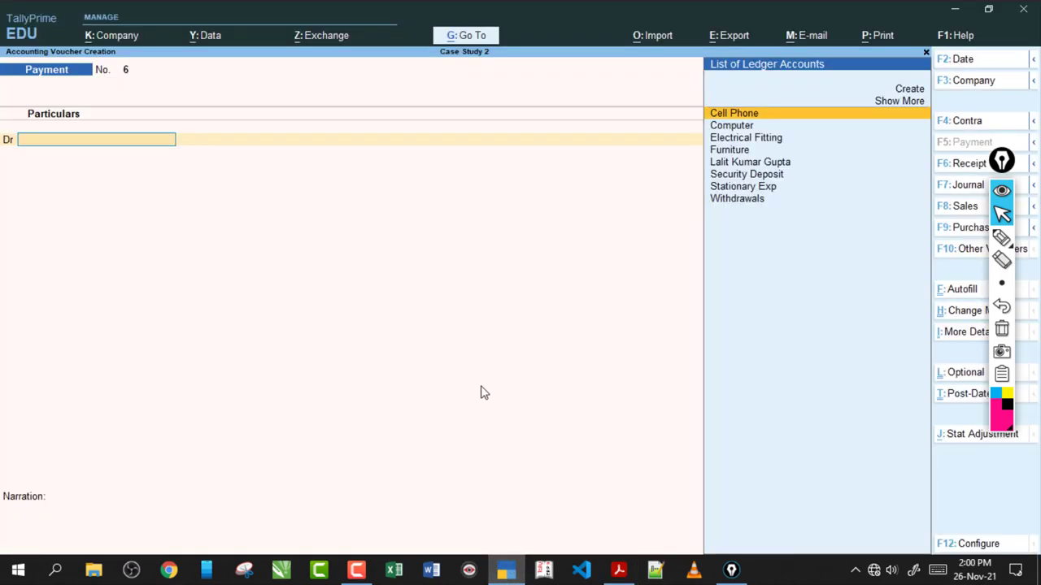
- Open the Trial Balance from Display More Reports in detailed view
key("Escape")
key("Up")
key("Up")
key("Up")
key("d")
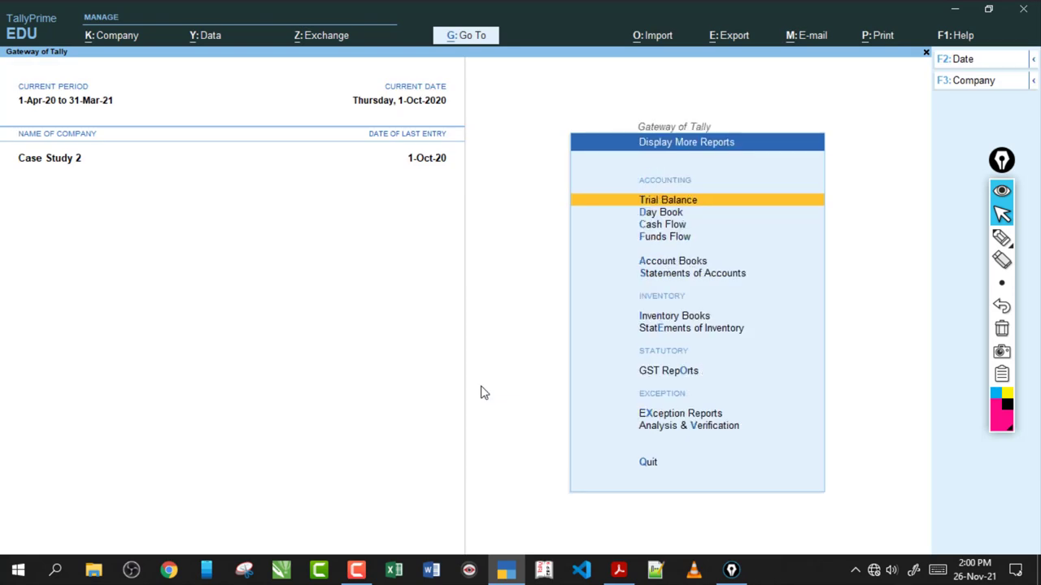
key("Return")
key("alt+F5")
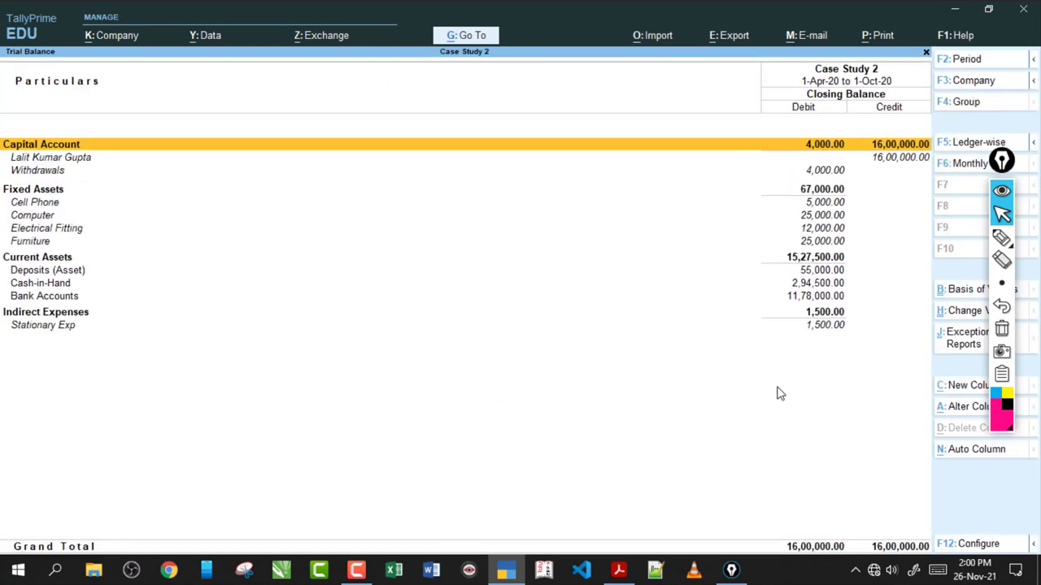
- Compare TallyPrime's Trial Balance with the PDF's, both totalling 16,00,000.00
left_click(618, 571)
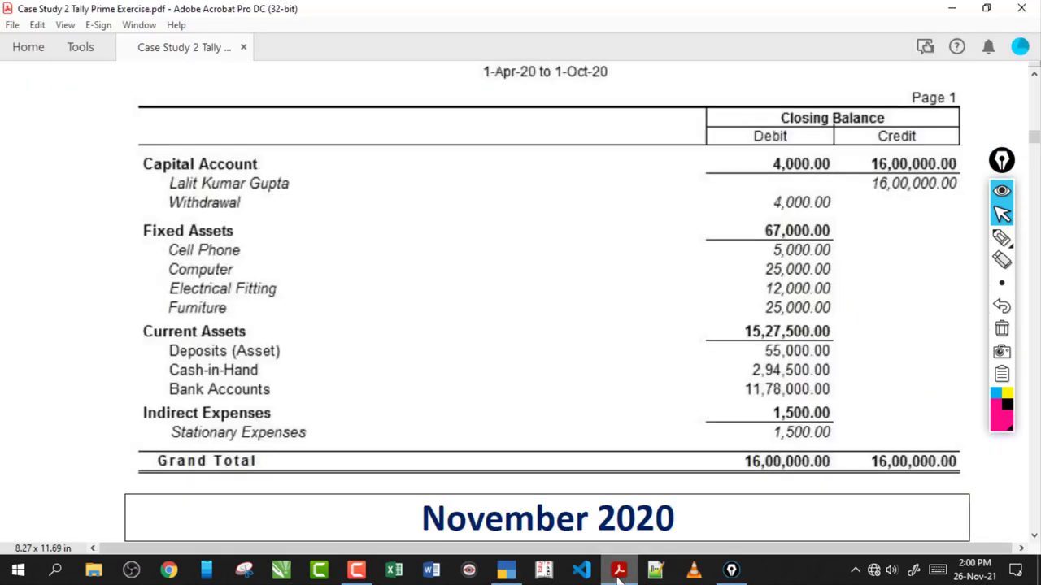
left_click(618, 571)
left_click(618, 571)
left_click(617, 571)
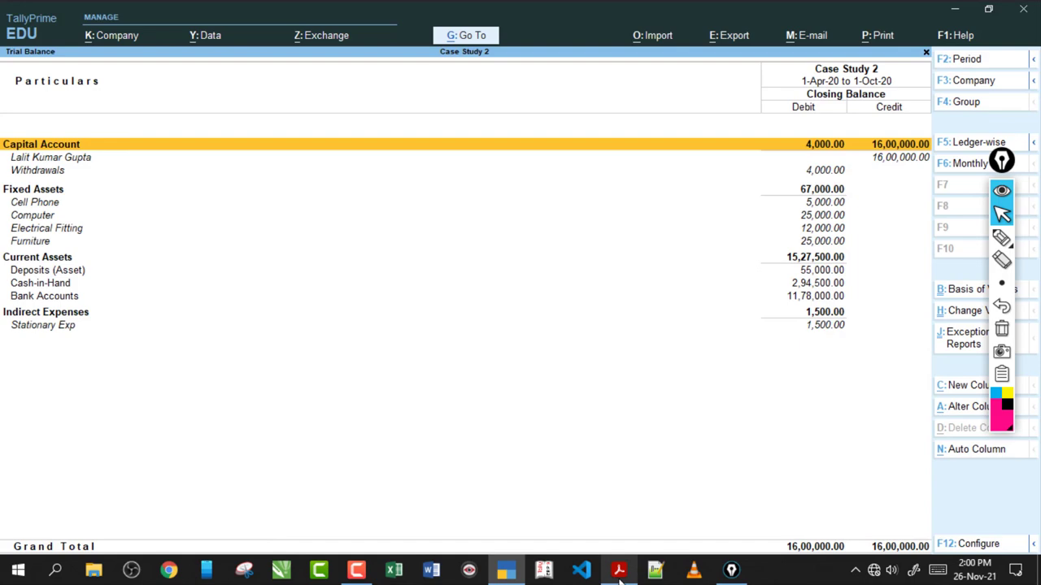
left_click(618, 571)
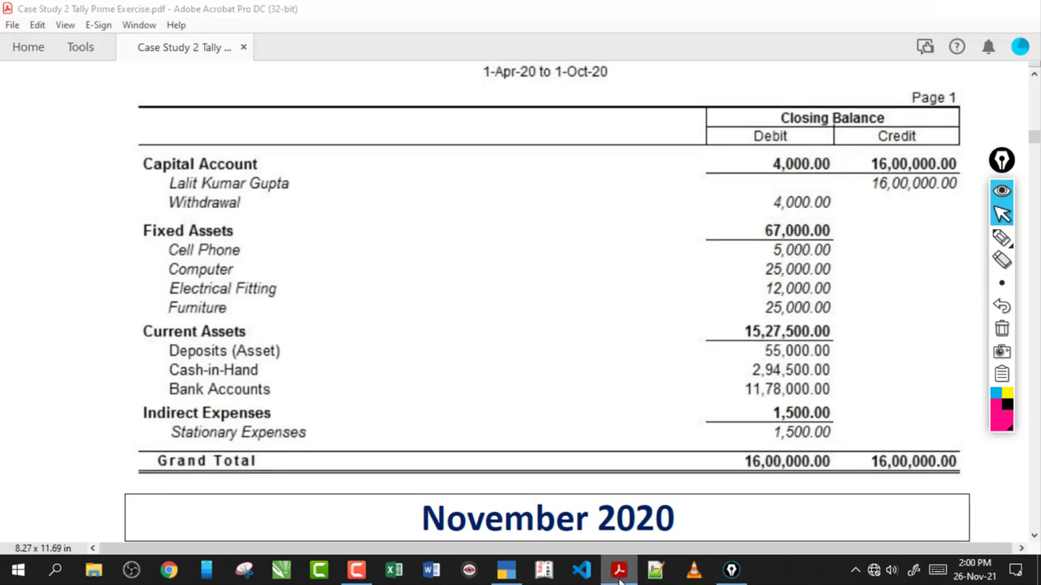
left_click(618, 571)
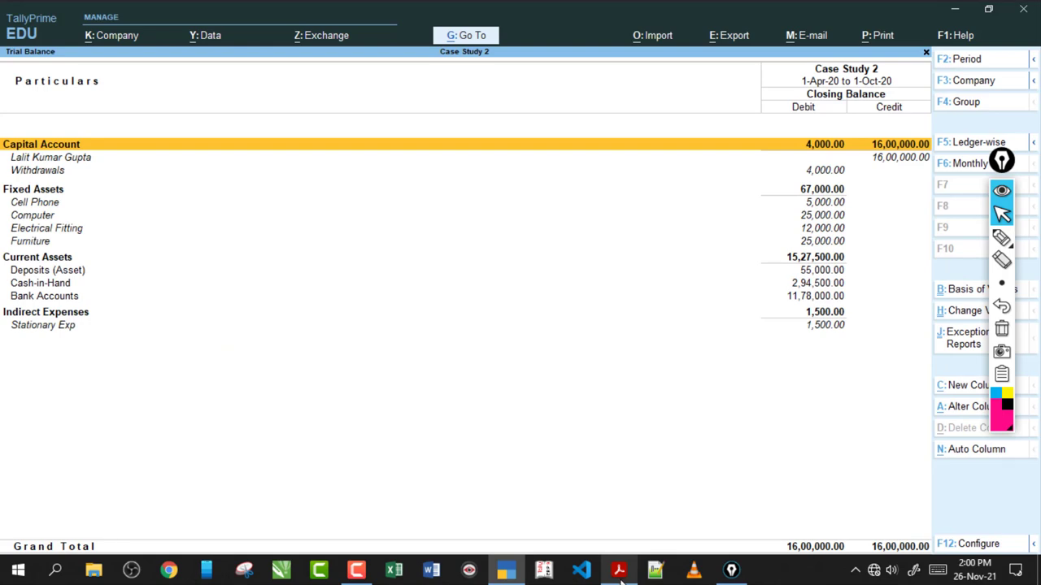
left_click(618, 571)
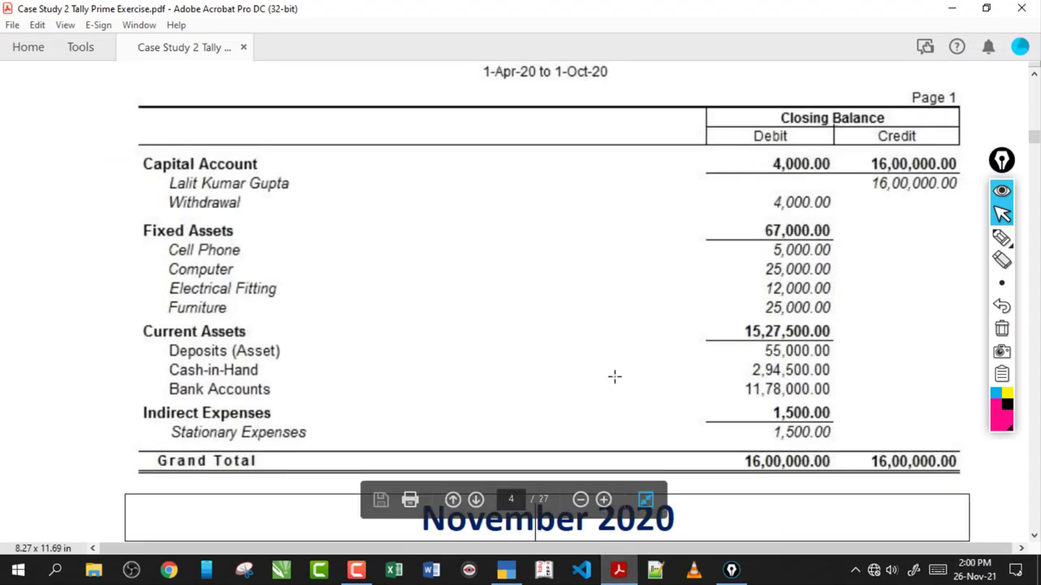
- Scroll the PDF from the Trial Balance back through October to the November 2020 table, rows 10–12
left_click(661, 317)
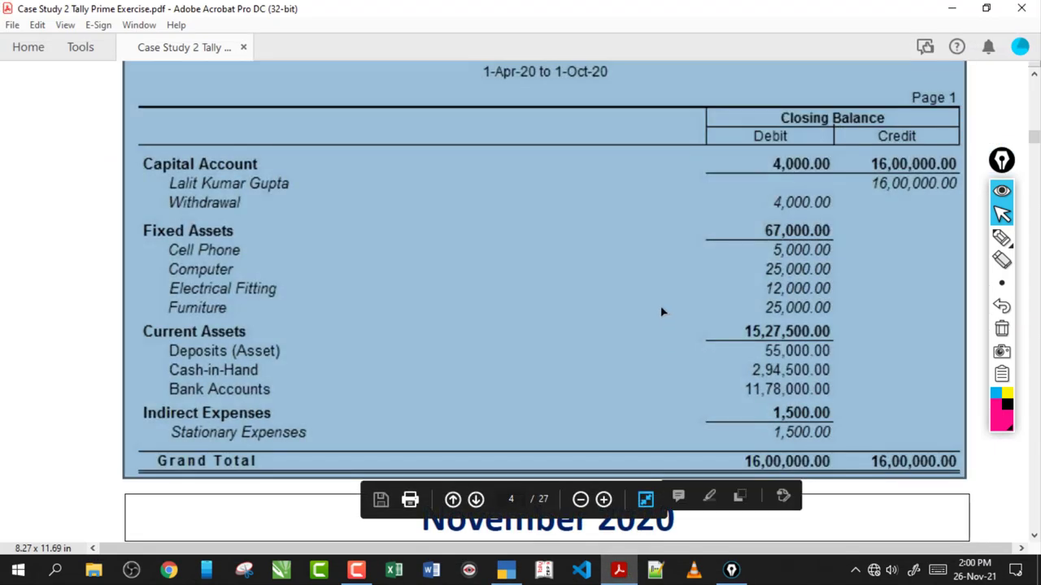
scroll(661, 311, "down", 3)
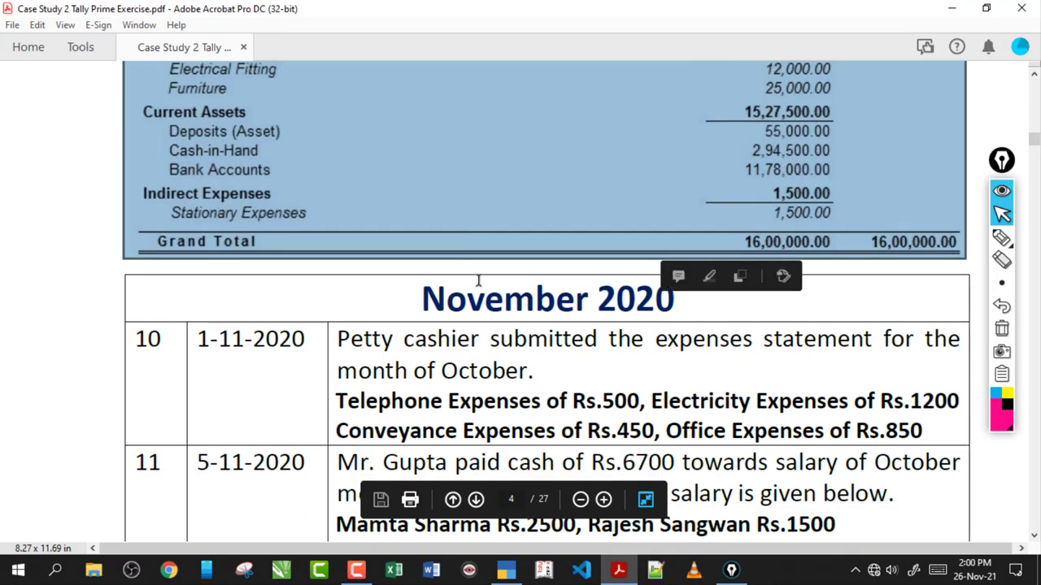
left_click(493, 288)
scroll(493, 288, "up", 10)
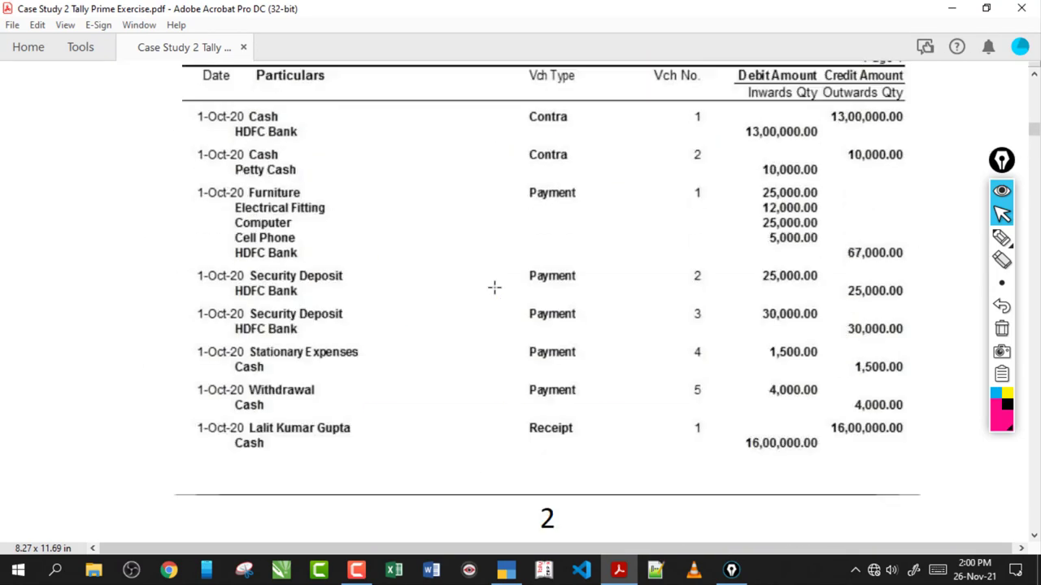
scroll(493, 287, "up", 15)
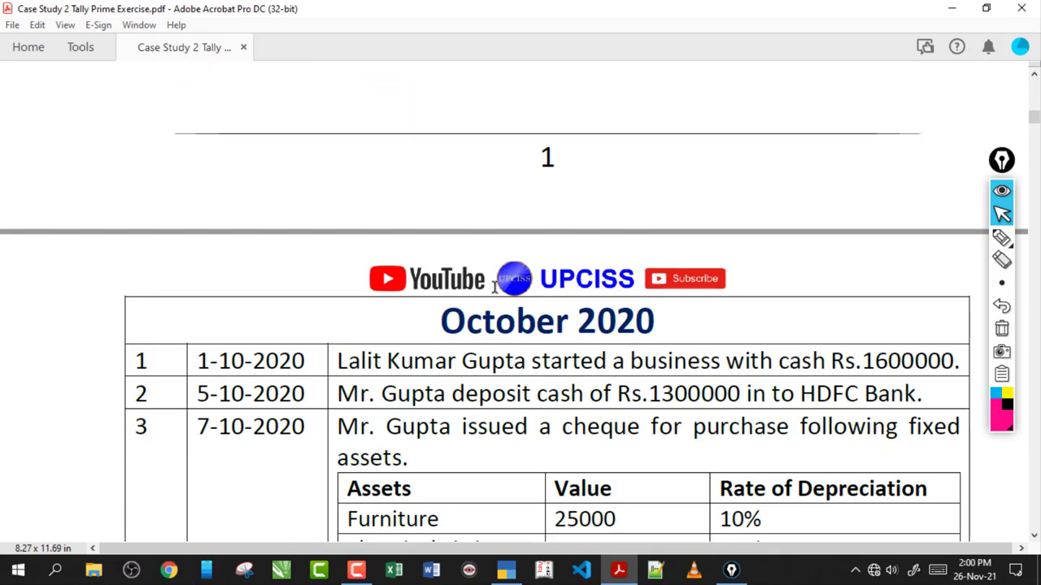
scroll(493, 287, "down", 6)
scroll(494, 287, "up", 4)
scroll(493, 287, "down", 4)
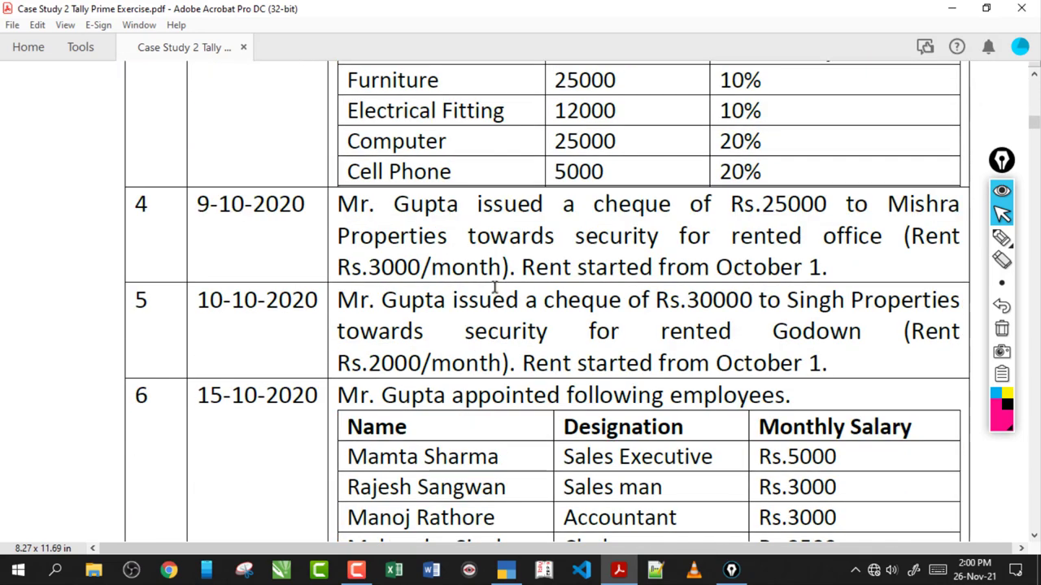
scroll(493, 287, "up", 3)
scroll(493, 293, "down", 4)
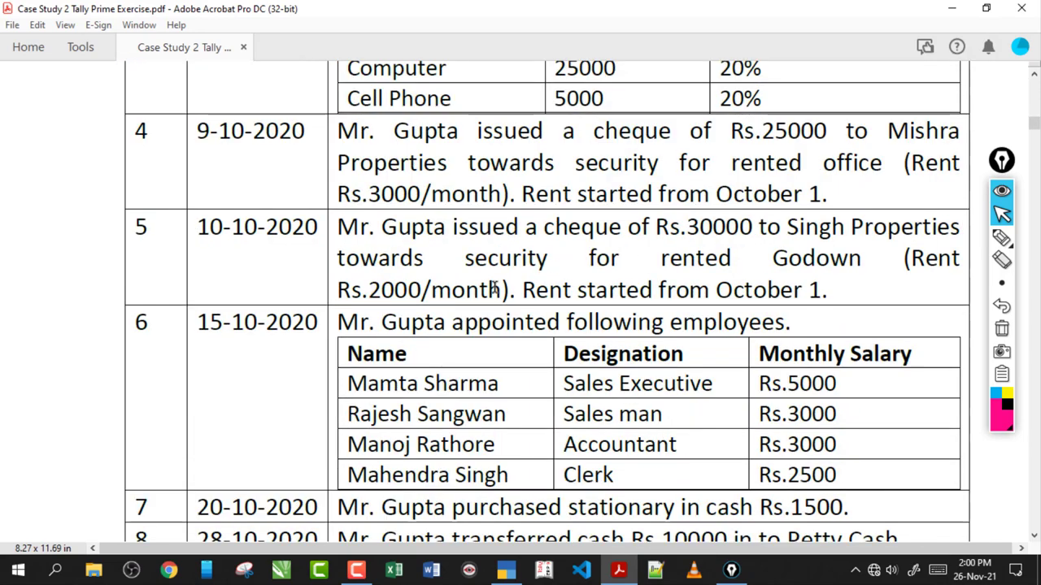
scroll(494, 287, "down", 15)
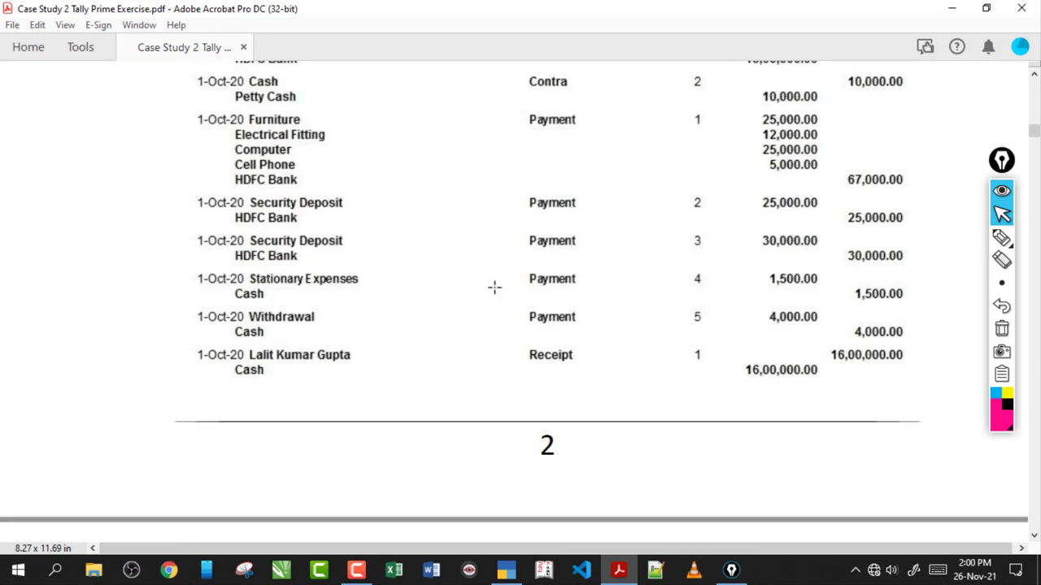
scroll(494, 287, "down", 20)
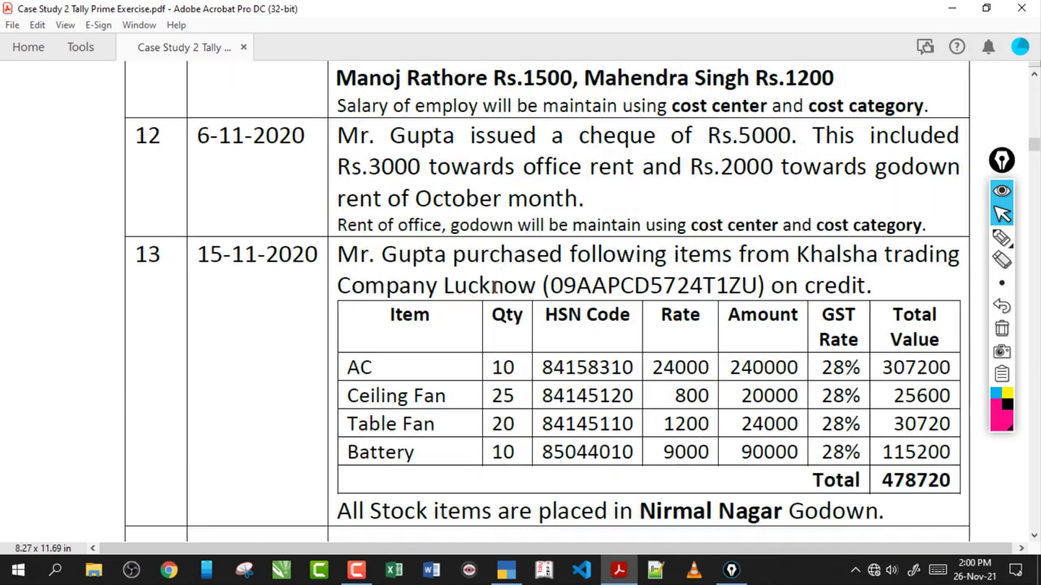
scroll(494, 287, "up", 1)
scroll(494, 293, "down", 7)
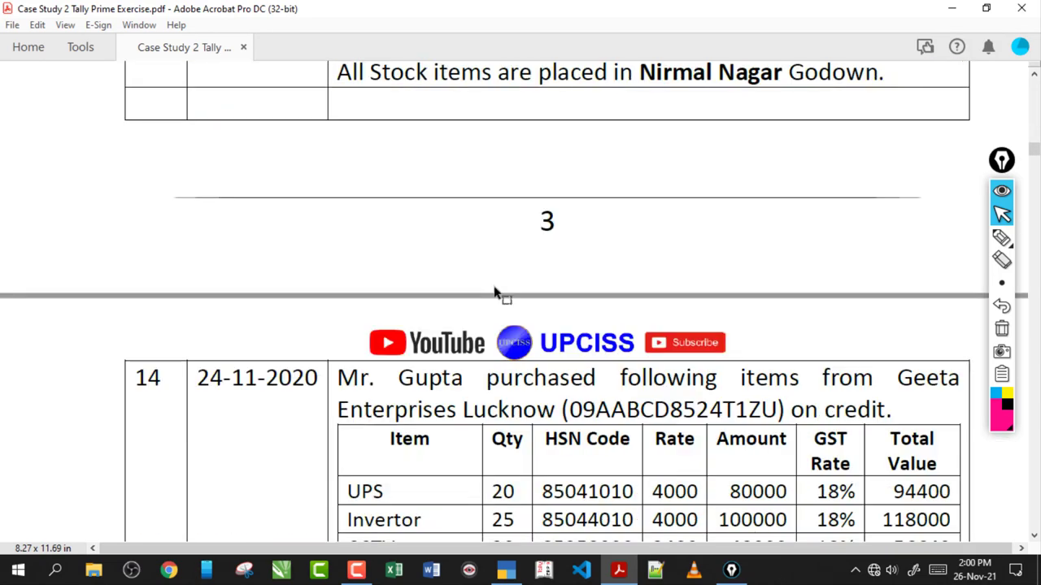
scroll(494, 289, "down", 5)
scroll(494, 289, "up", 15)
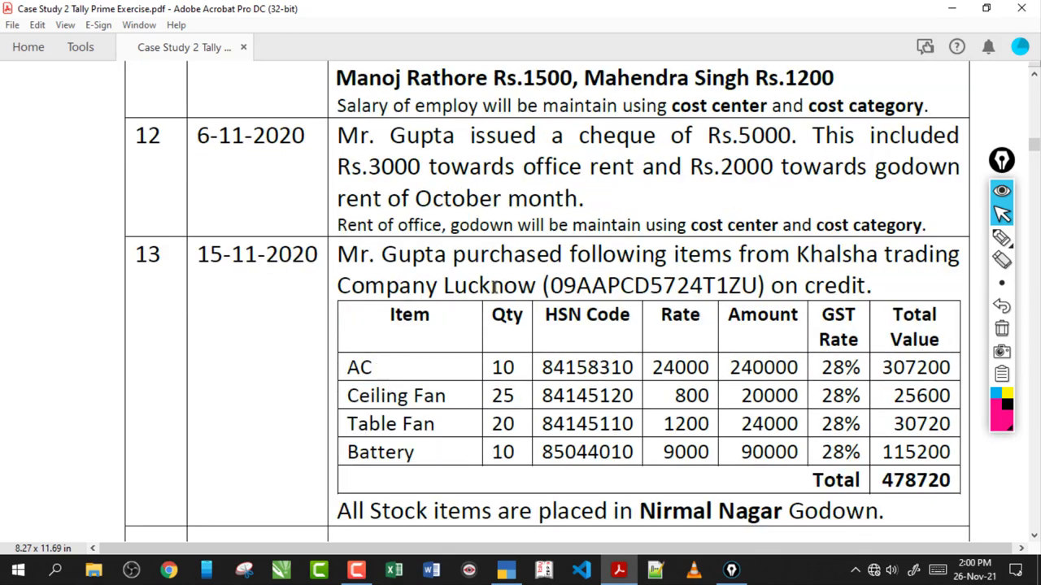
scroll(493, 287, "up", 8)
left_click_drag(675, 118, 421, 118)
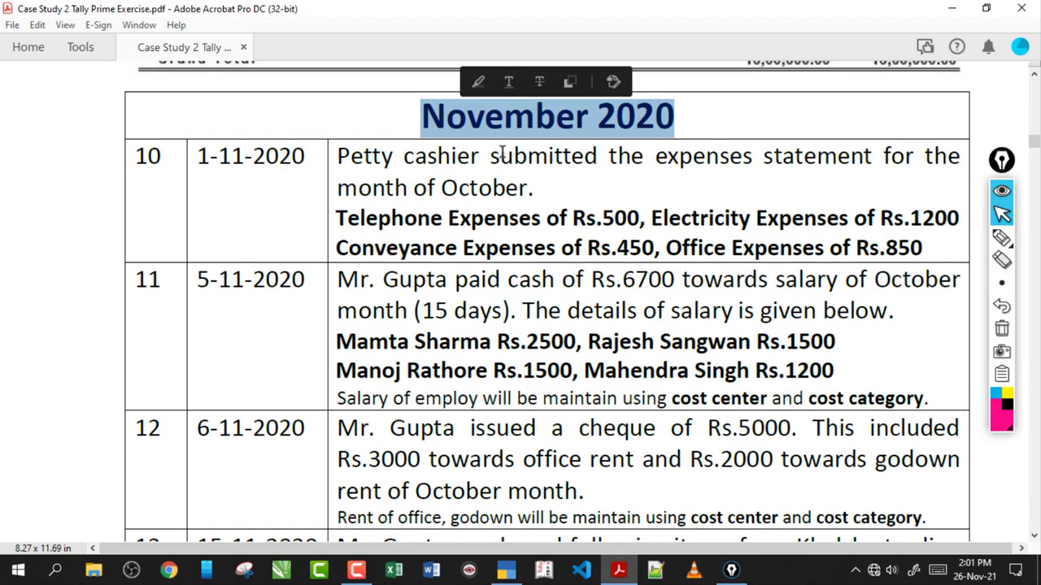
left_click(536, 189)
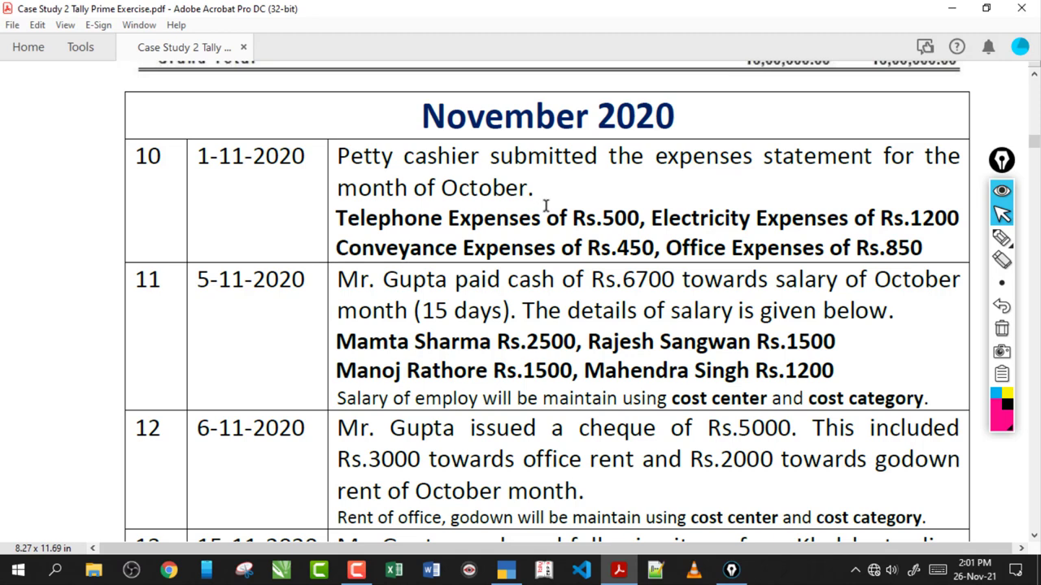